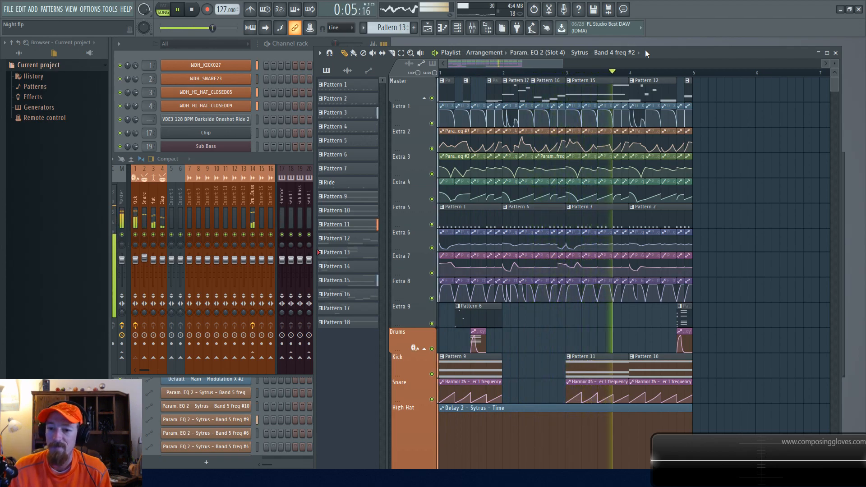
Stop playback and mute the Extra 9, Drums, Kick and Extra 5 playlist tracks
key("space")
left_click(432, 324)
left_click(432, 349)
left_click(432, 374)
left_click(431, 224)
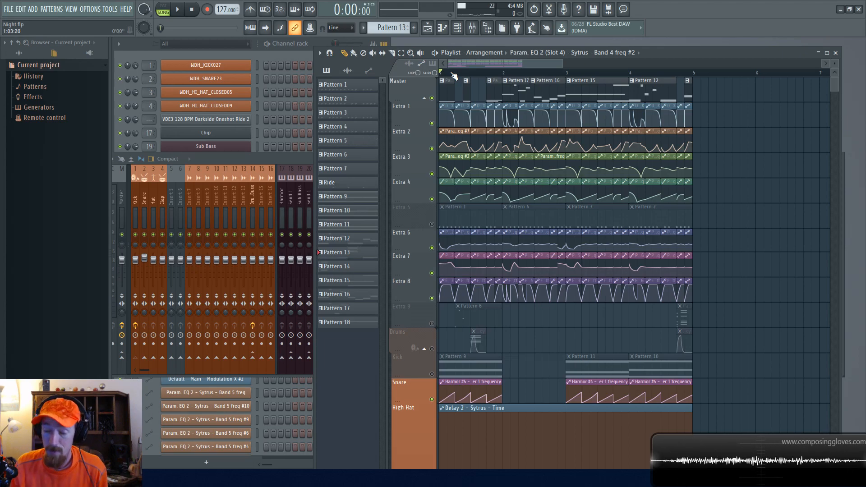
Audition the opening of the arrangement from bar 1 with the remaining tracks
scroll(453, 73, "up", 3)
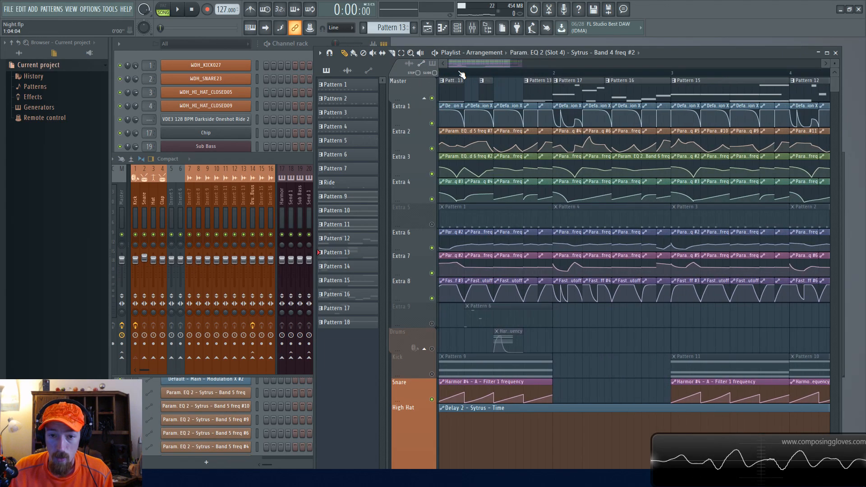
key("space")
key("space")
key("space")
key("space")
Select the first column of clips across Extra 1 to Extra 8, and the first Pattern 13 clip on the Master track
left_click_drag(485, 86, 566, 95)
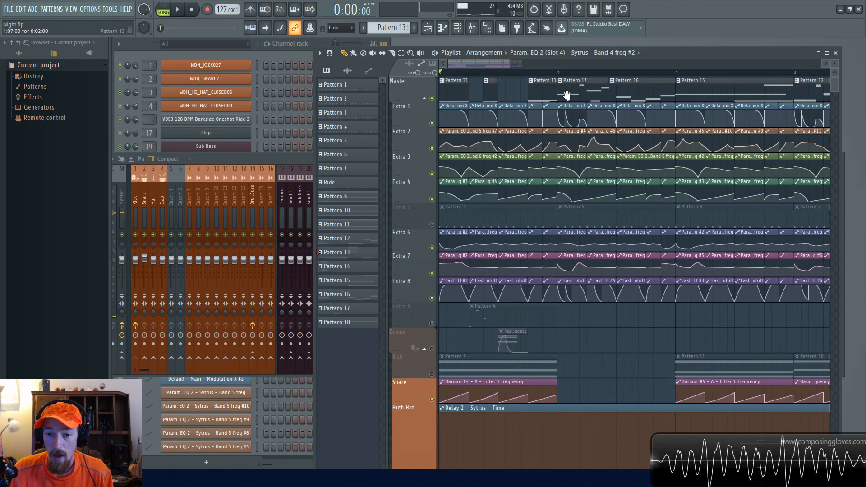
left_click_drag(458, 220, 479, 291)
left_click(485, 190, "ctrl")
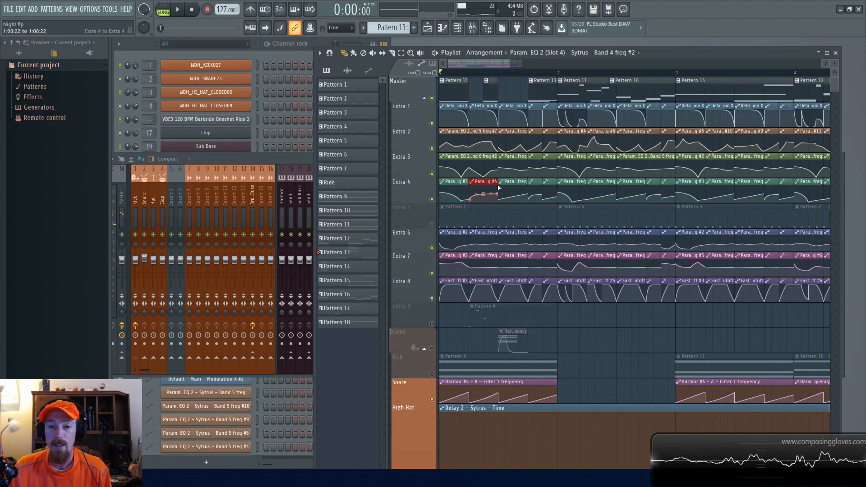
left_click_drag(454, 117, 458, 306)
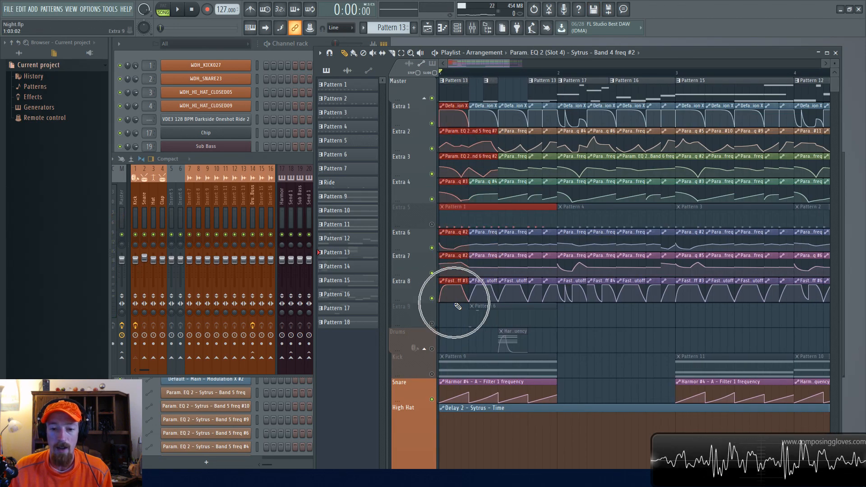
scroll(458, 303, "down", 2)
left_click(469, 99)
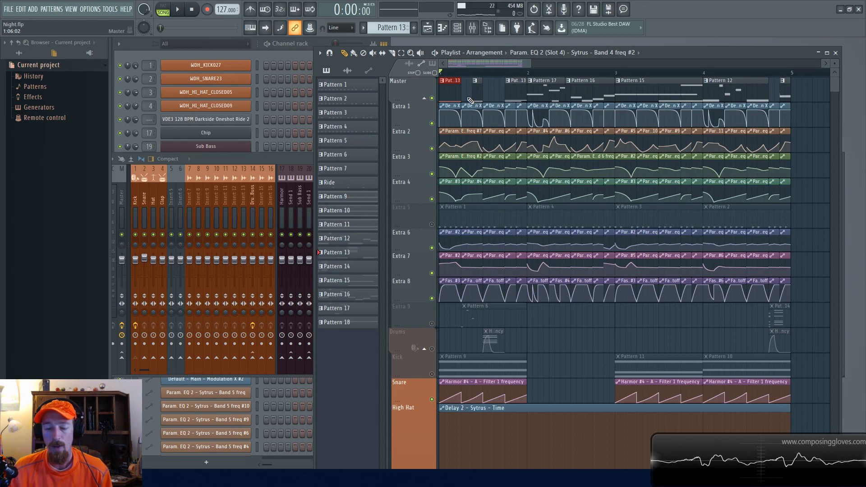
Play the arrangement from the last Pattern 13 clip before bar 2
left_click(510, 81)
scroll(509, 99, "up", 2)
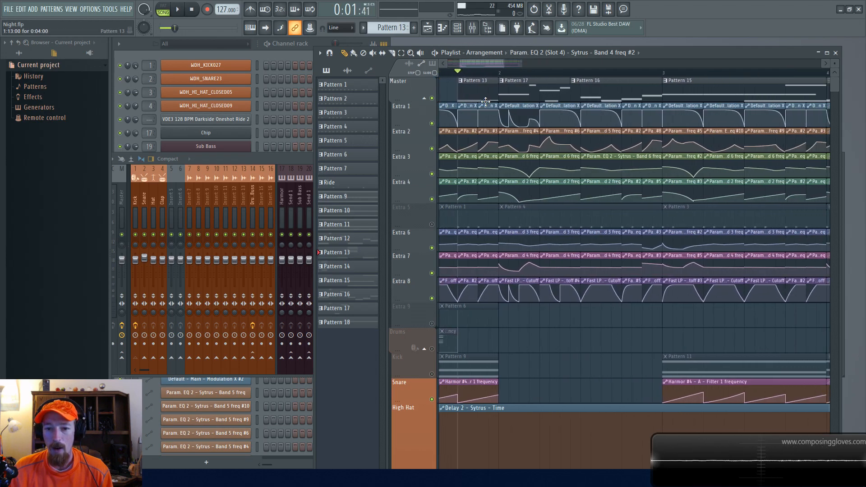
key("space")
key("space")
key("space")
key("space")
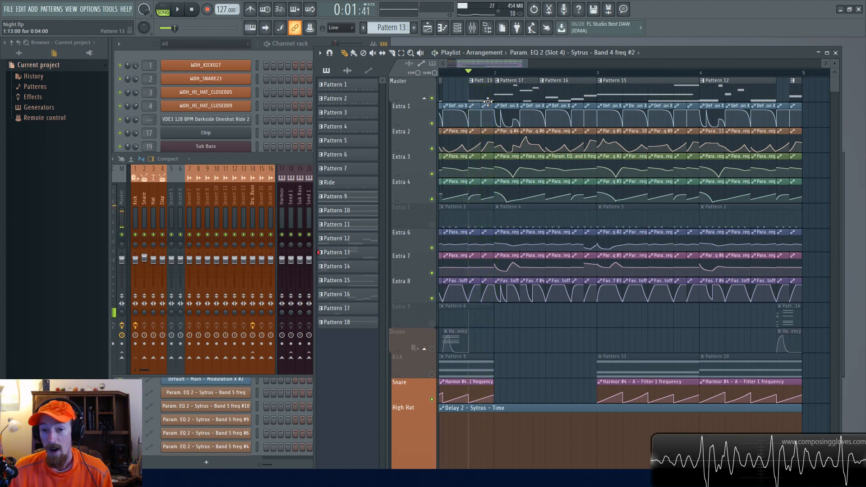
Select the last Pattern 13 clip with the Extra 1 and Extra 2 automation below it, and reduce the selection to the pattern clip
left_click_drag(482, 94, 487, 137)
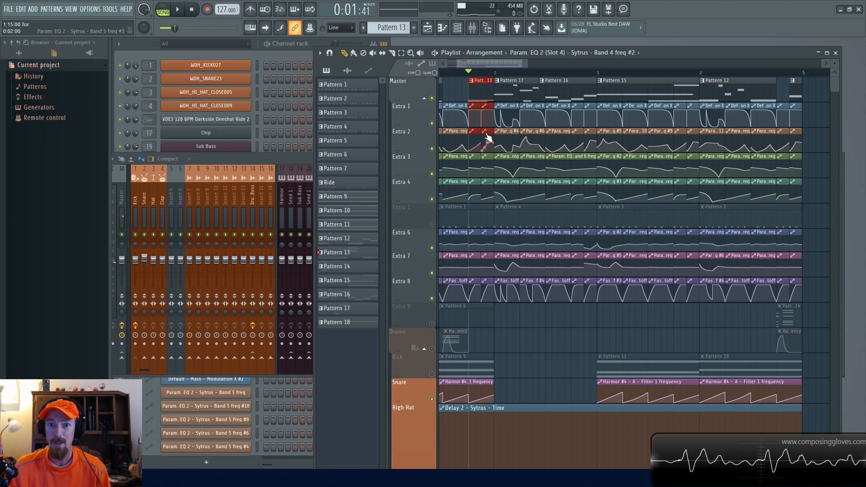
scroll(487, 136, "left", 2)
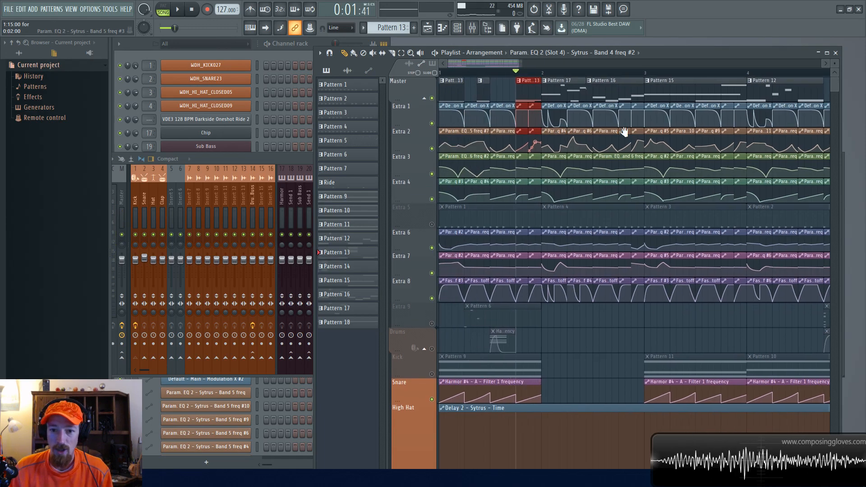
left_click(523, 95)
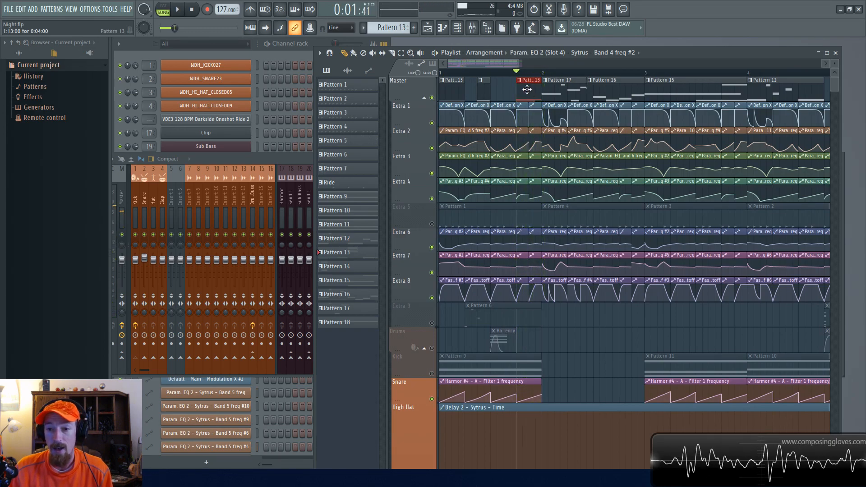
Place the playhead near the start of Pattern 16 and examine that pattern's notes in the piano roll
left_click(594, 74)
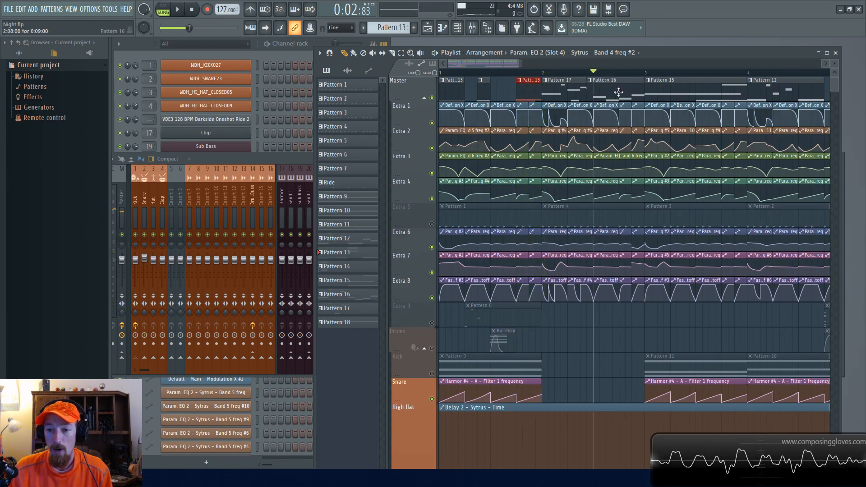
scroll(633, 86, "right", 4)
double_click(501, 91)
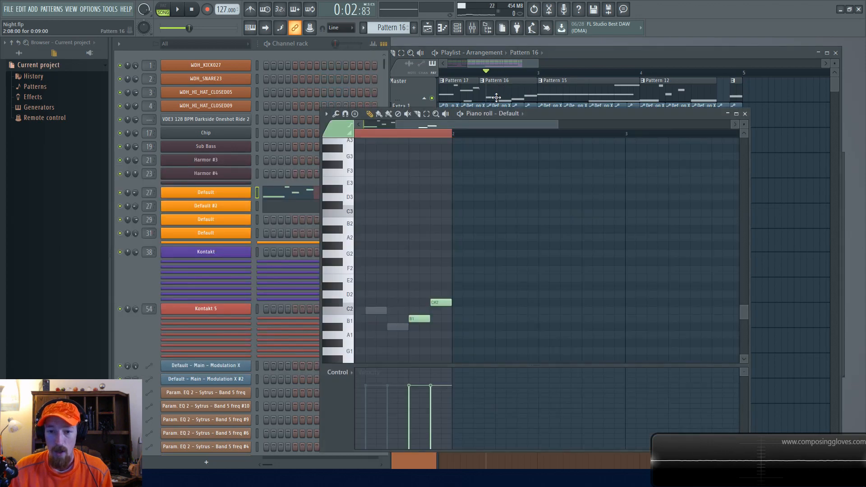
key("space")
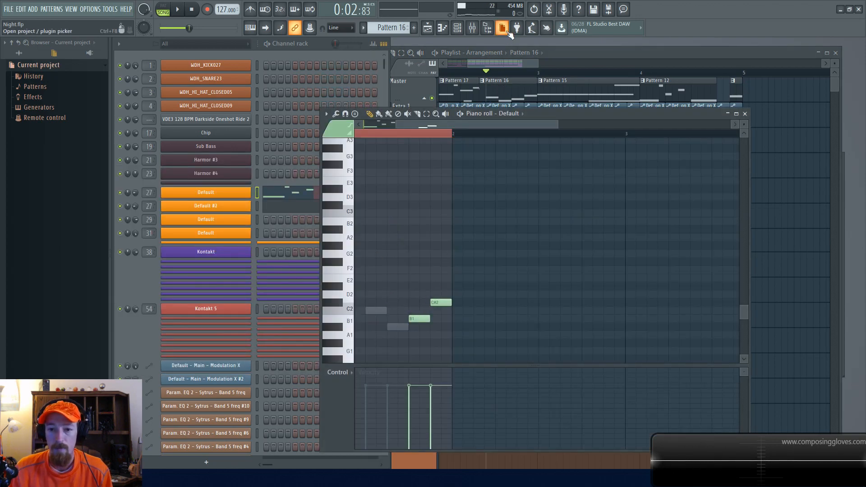
Return to the playlist, audition the song from Pattern 16 and select the Pattern 16 clip
left_click(519, 61)
key("space")
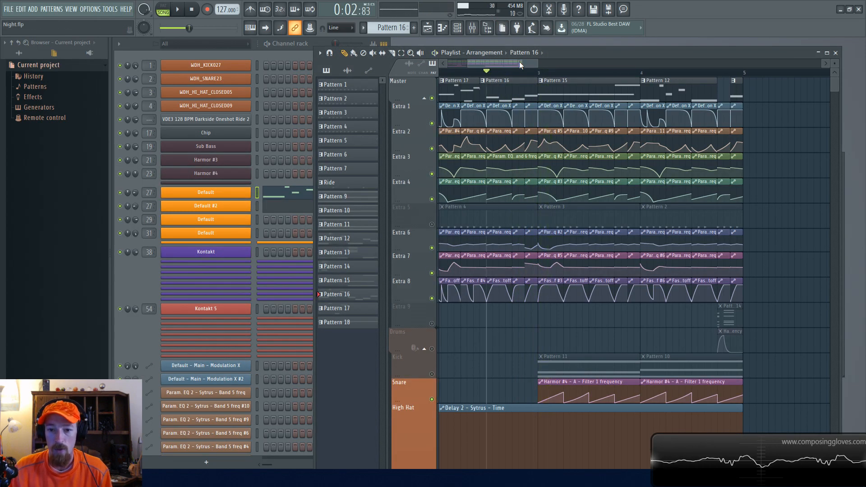
key("space")
key("space")
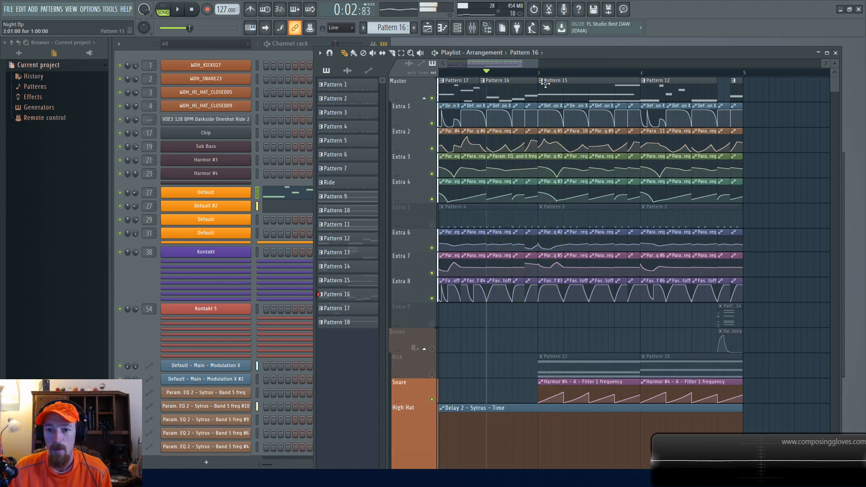
scroll(499, 99, "up", 3)
left_click(499, 96, "ctrl")
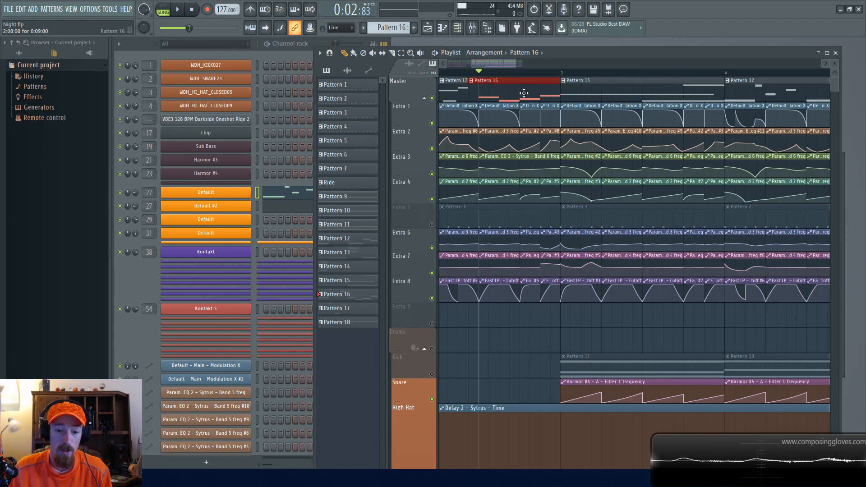
Open the Default Sytrus channel and examine its operator 1 settings, with its window kept clear of the Pattern 16 clip
left_click(133, 282)
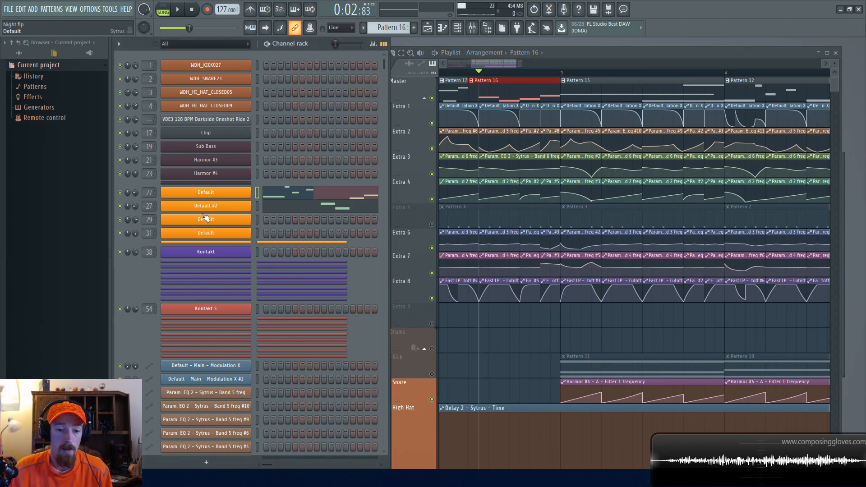
left_click(240, 194)
left_click_drag(375, 86, 498, 70)
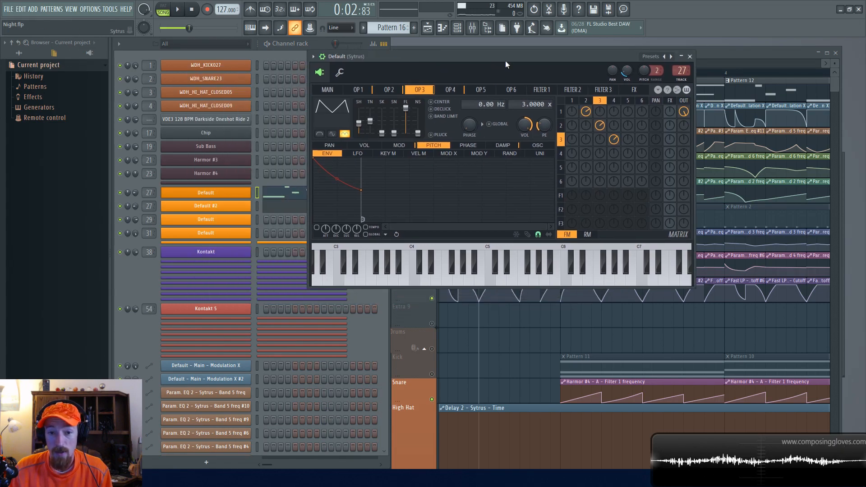
left_click(366, 89)
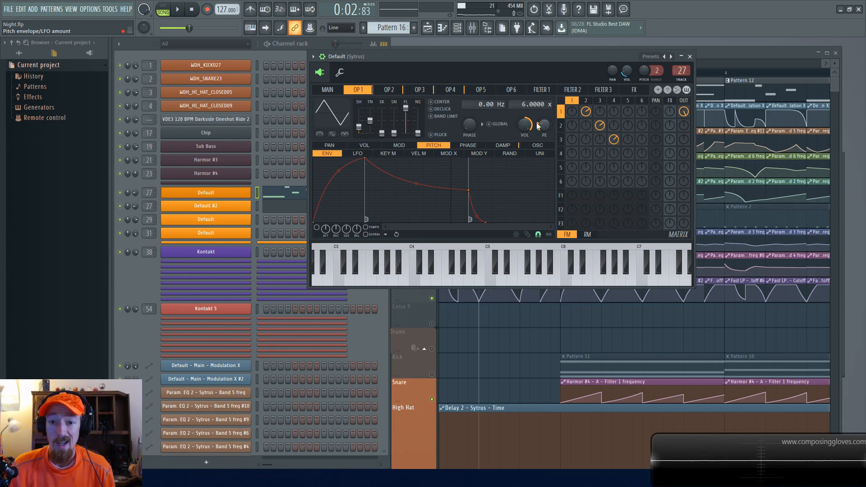
left_click_drag(595, 54, 597, 110)
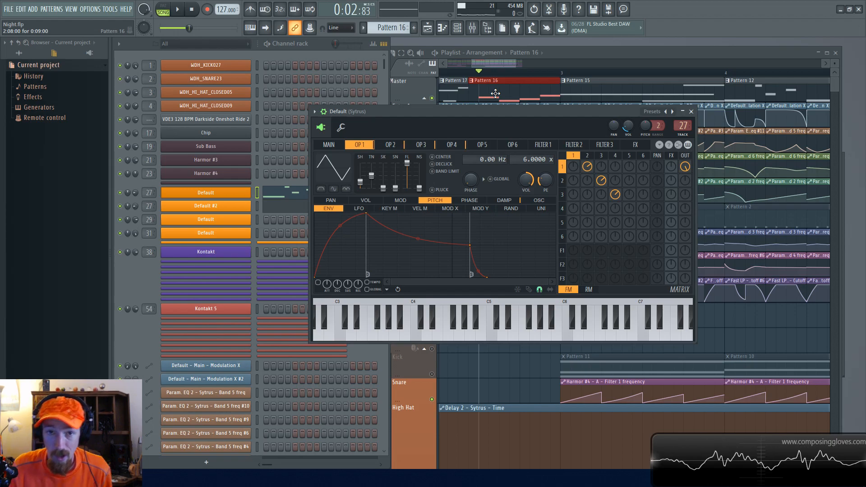
Open the Default #2 Sytrus channel and examine its operators 1 to 4
left_click(222, 207)
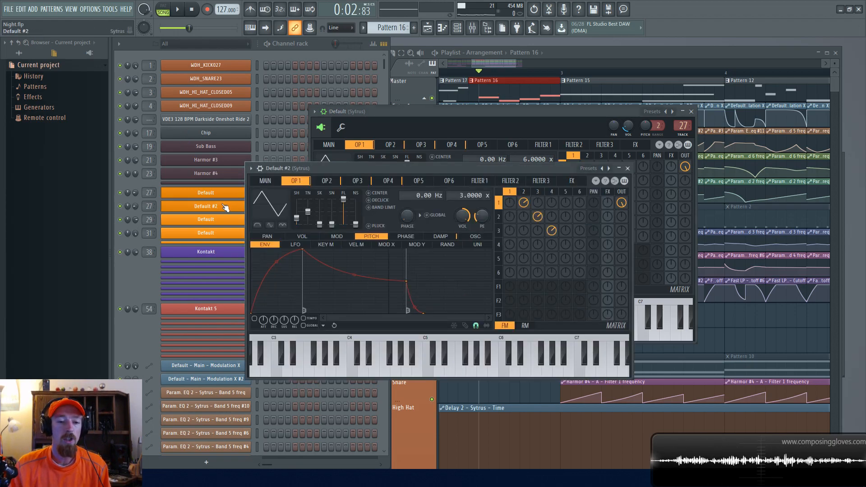
left_click_drag(415, 171, 410, 140)
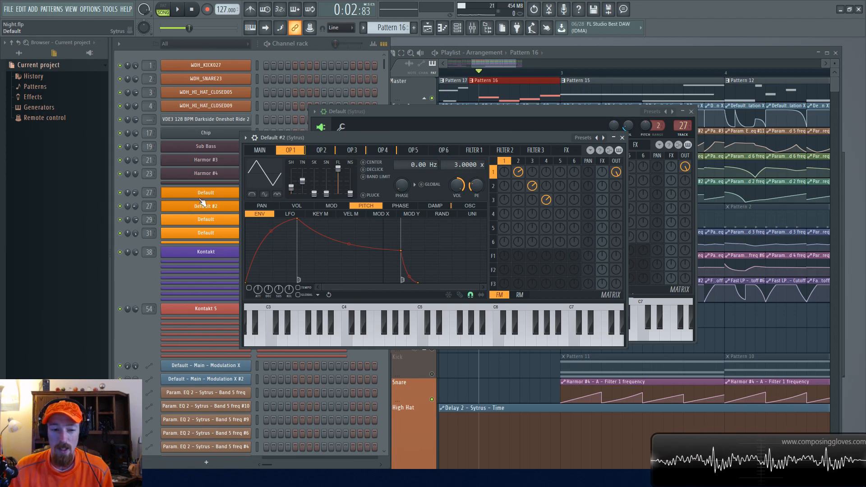
left_click(352, 150)
left_click(382, 150)
left_click(352, 150)
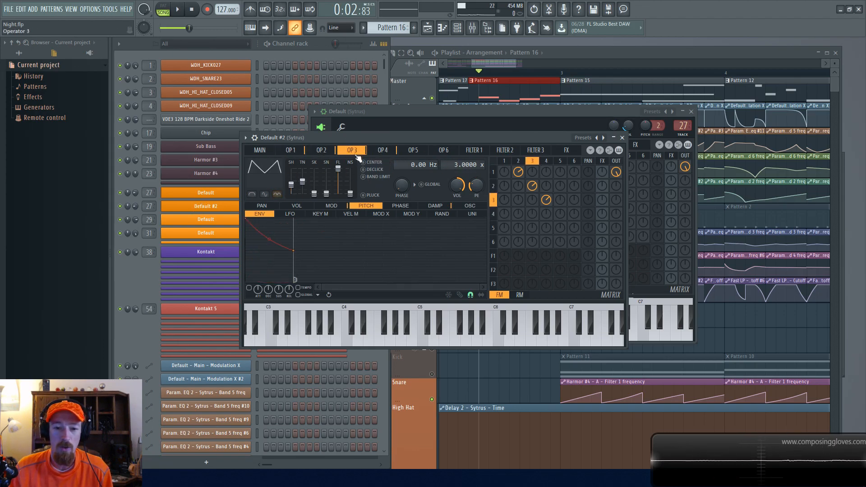
left_click(321, 150)
left_click(294, 153)
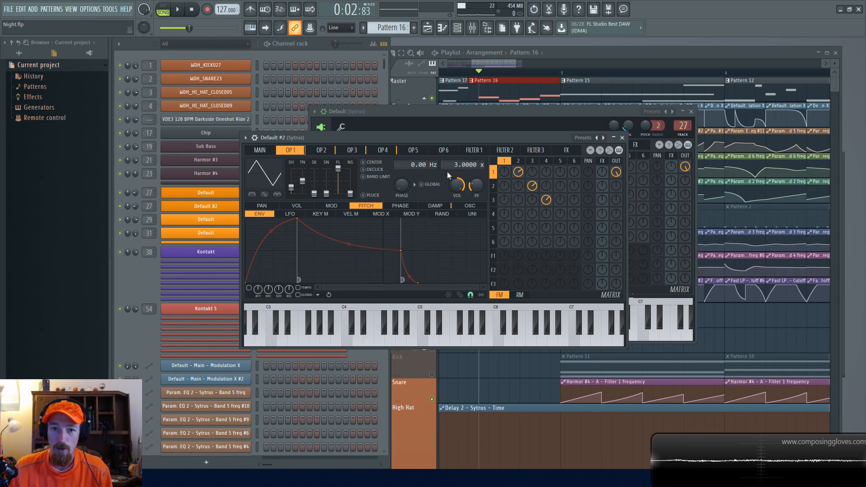
Bring back the Default Sytrus channel and examine its operators 1 to 4 for comparison
left_click(230, 193)
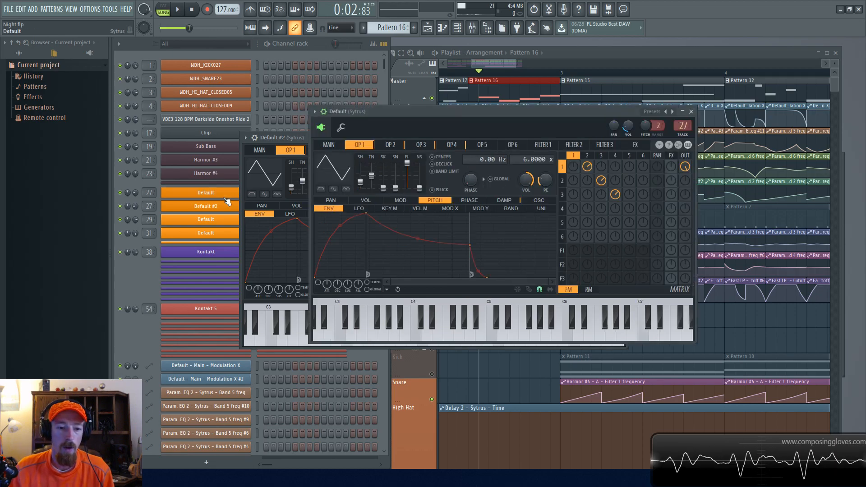
left_click(391, 145)
left_click(421, 145)
left_click(452, 145)
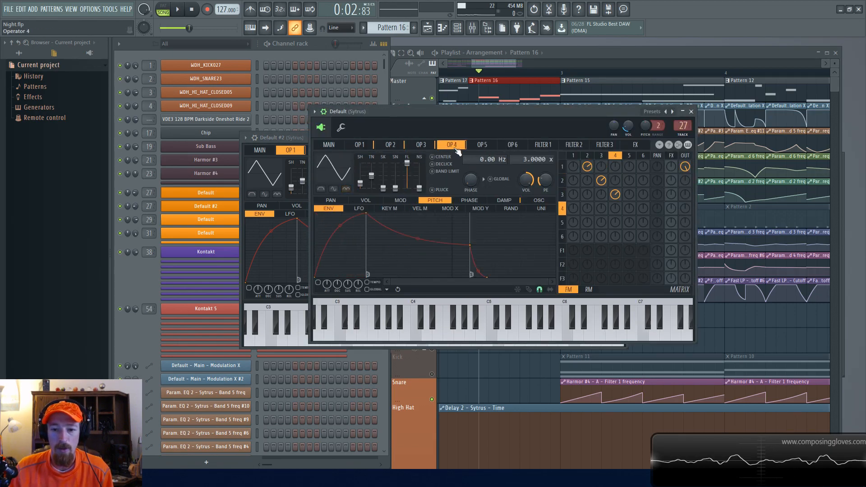
left_click(421, 144)
left_click(359, 145)
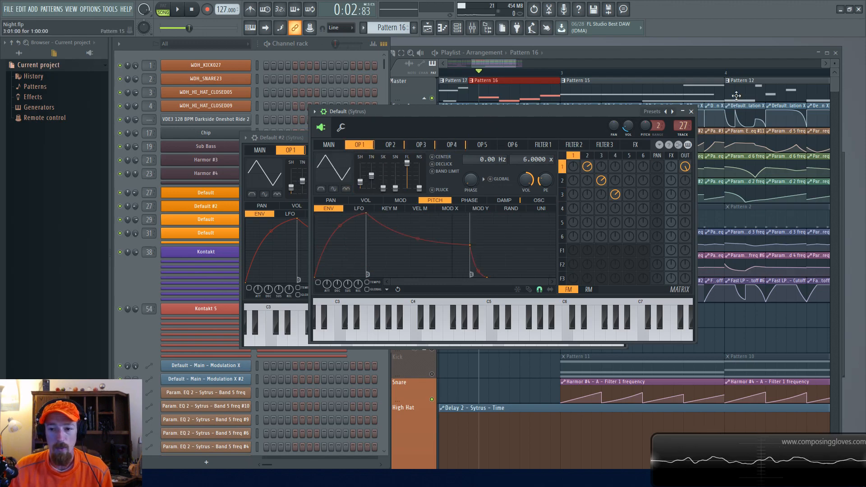
Close both Sytrus windows, with one more look at the Default #2 channel
left_click(692, 111)
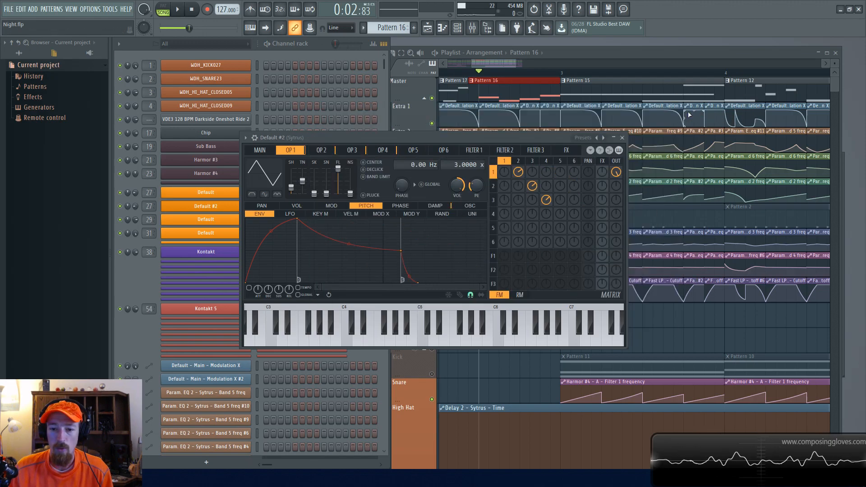
left_click(622, 138)
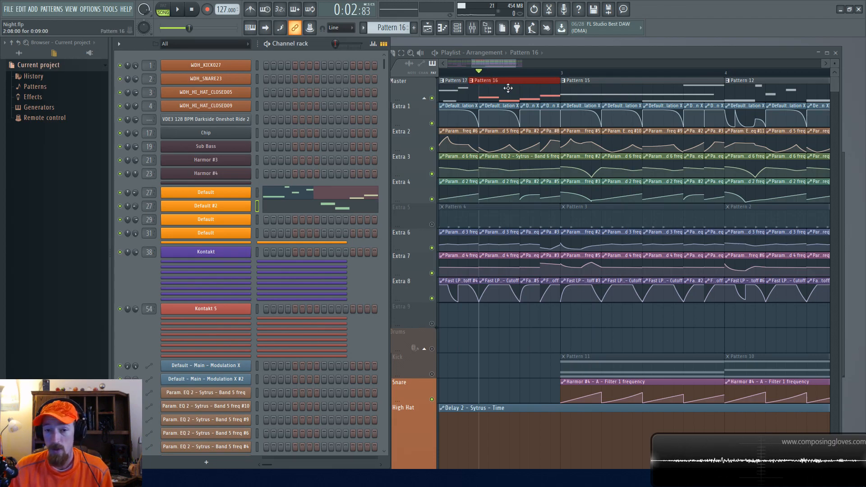
left_click(233, 206)
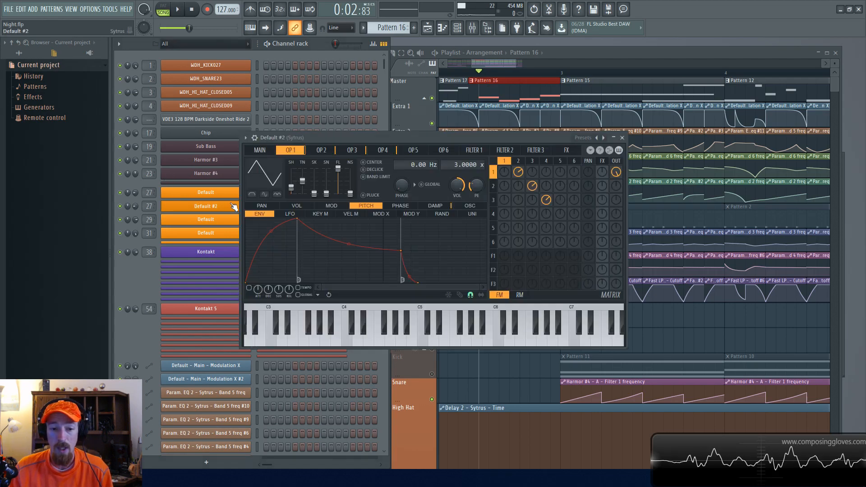
left_click(219, 209)
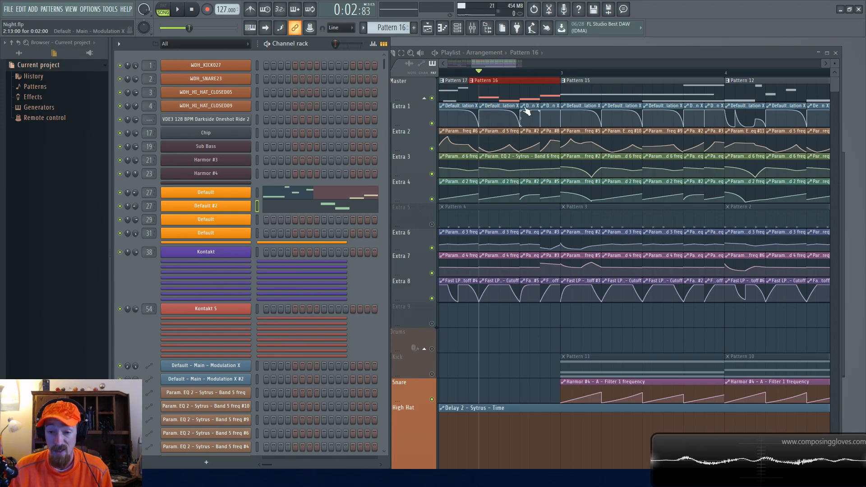
Select the Extra 1 automation clips running from Pattern 16 into Pattern 15 and play the song from Pattern 16
left_click_drag(499, 108, 681, 116)
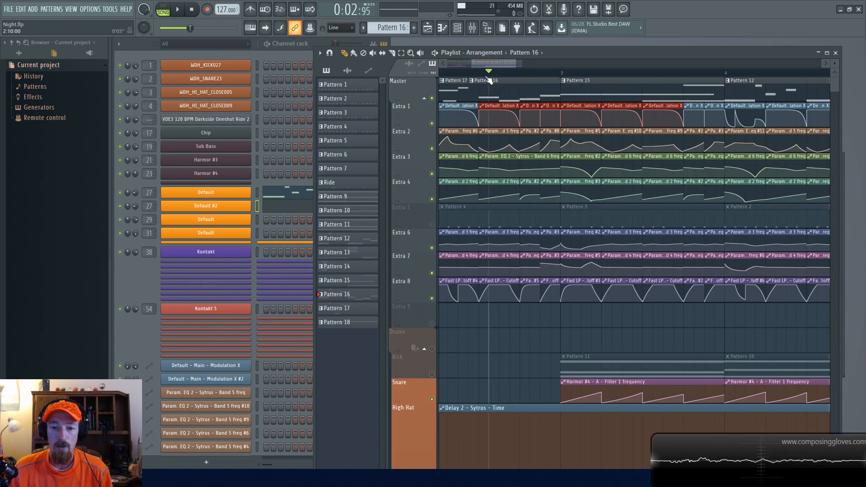
scroll(527, 82, "down", 3)
key("space")
key("space")
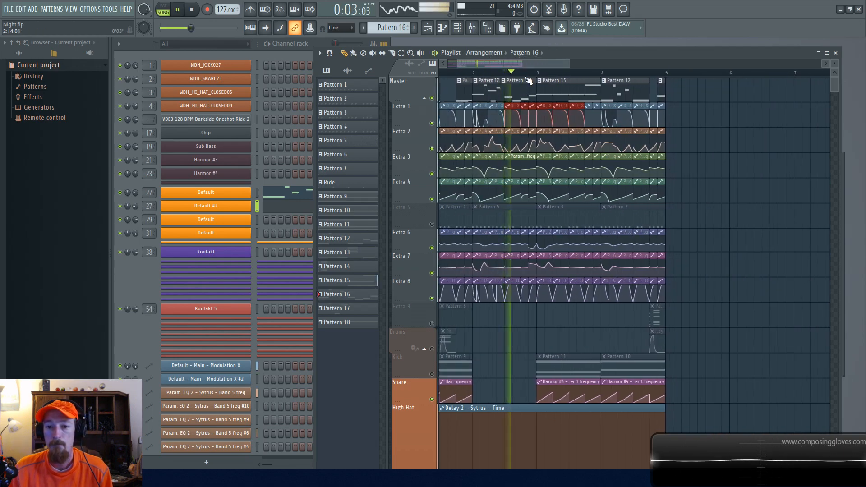
scroll(608, 116, "left", 2)
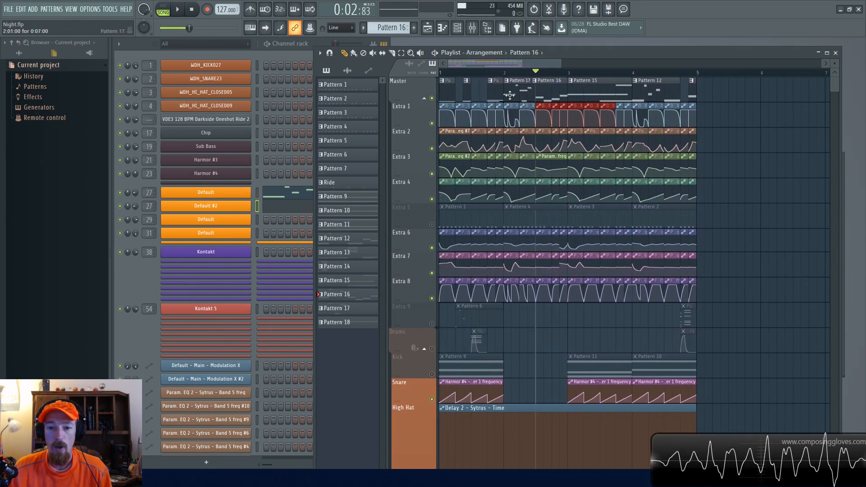
Return the playhead to the start of the song and open the Default Sytrus channel
left_click_drag(509, 74, 399, 69)
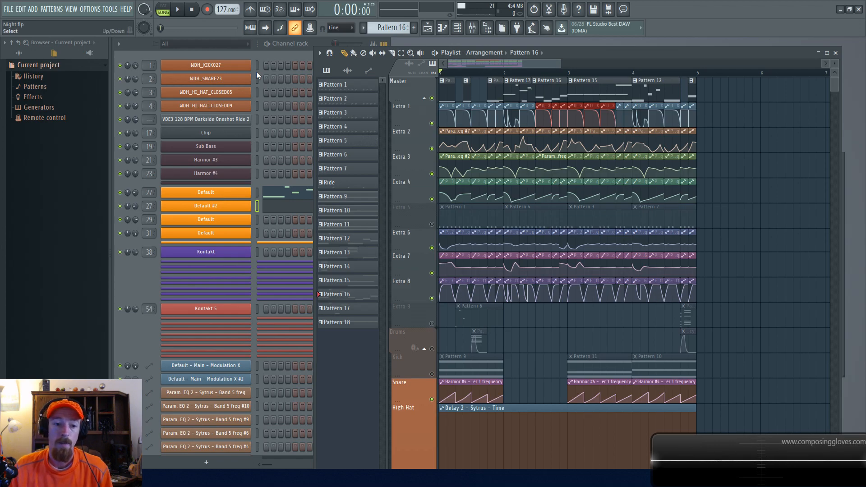
left_click(231, 193)
left_click_drag(451, 116, 426, 90)
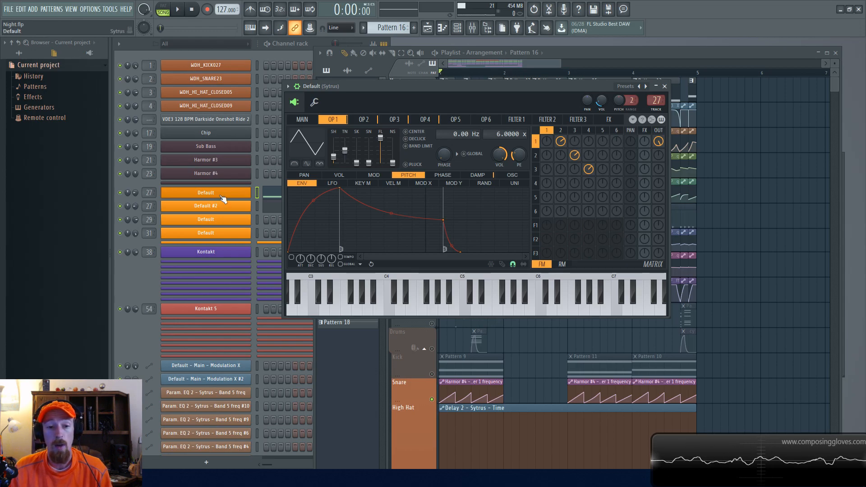
left_click_drag(446, 89, 438, 94)
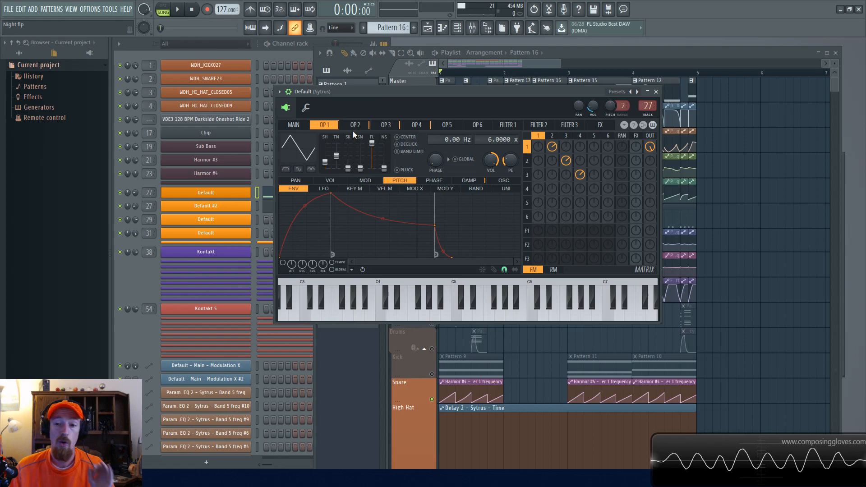
Bring up the mixer briefly, play the song from its start over the playlist, and stop playback
left_click(477, 35)
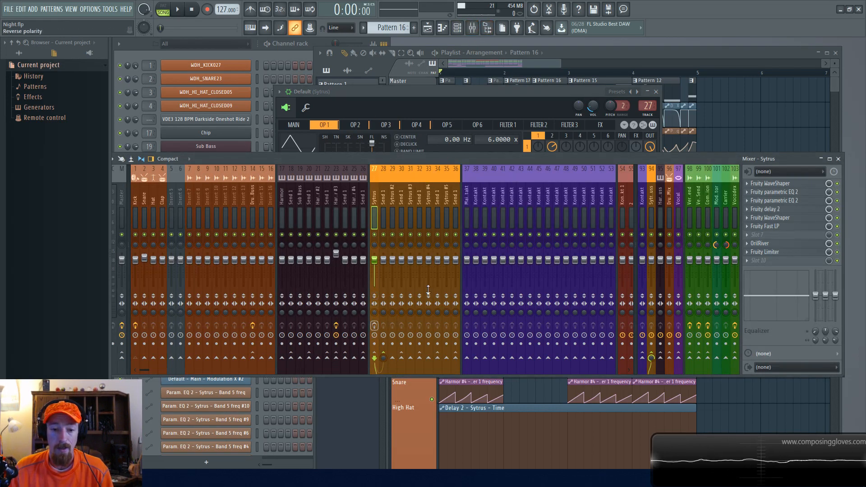
left_click(481, 66)
key("space")
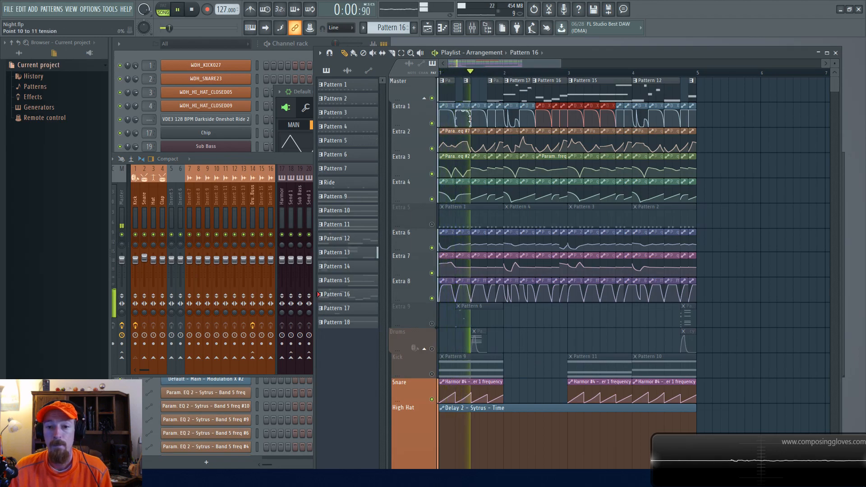
scroll(502, 106, "up", 2)
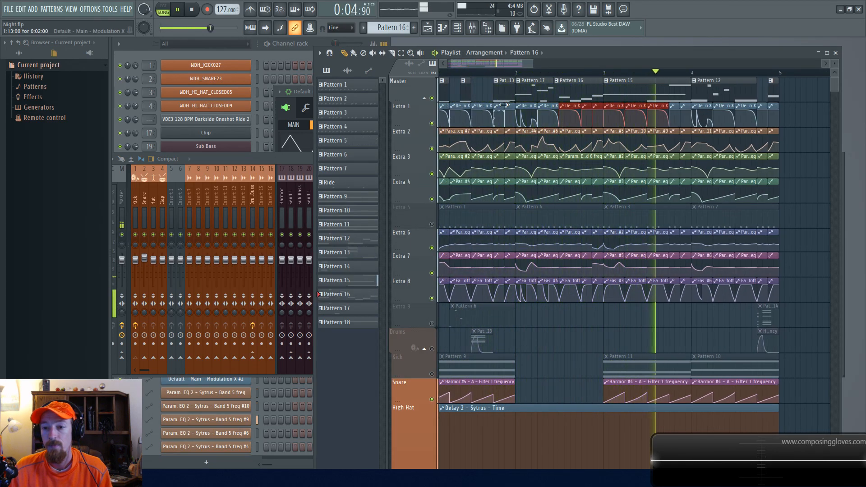
key("space")
Show the mixer again and examine the two Fruity parametric EQ 2 effects on the Sytrus track
key("F9")
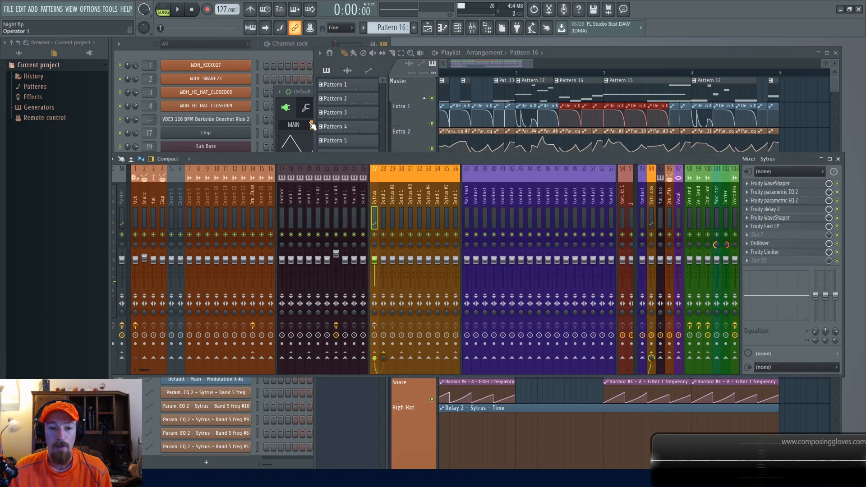
left_click(280, 118)
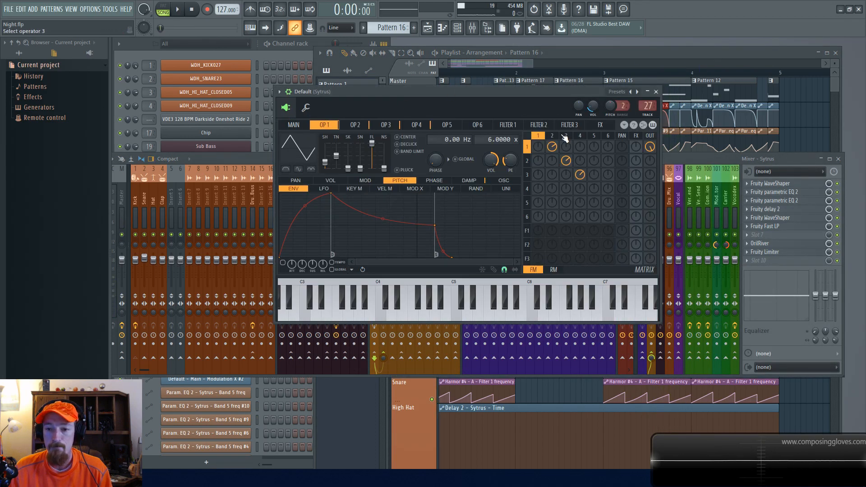
left_click(708, 160)
left_click(782, 193)
left_click(782, 193)
left_click(782, 200)
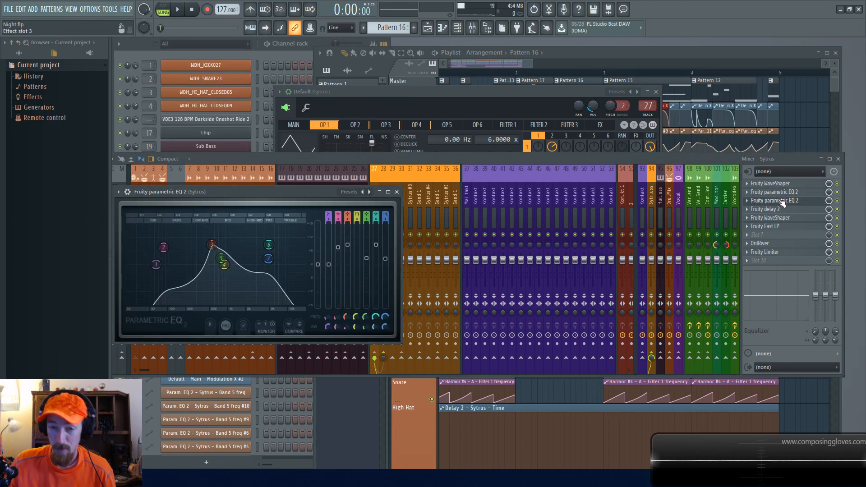
left_click(782, 200)
Examine the Sytrus track's Fruity delay 2, second Fruity WaveShaper, Fruity Fast LP and Fruity Limiter effects
left_click(786, 210)
left_click(792, 218)
left_click(792, 218)
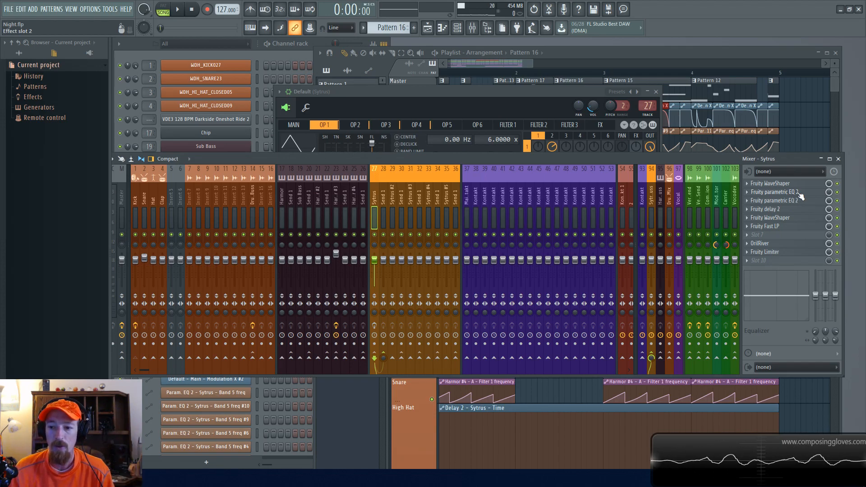
left_click(796, 227)
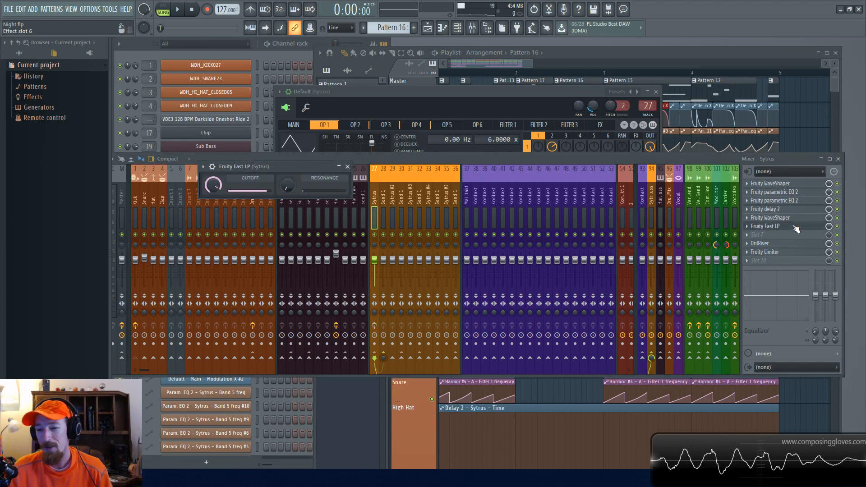
left_click(797, 227)
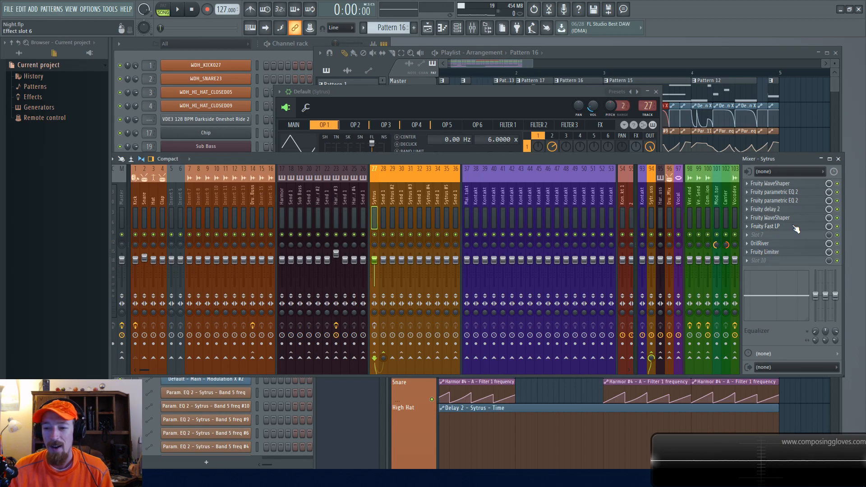
left_click(785, 253)
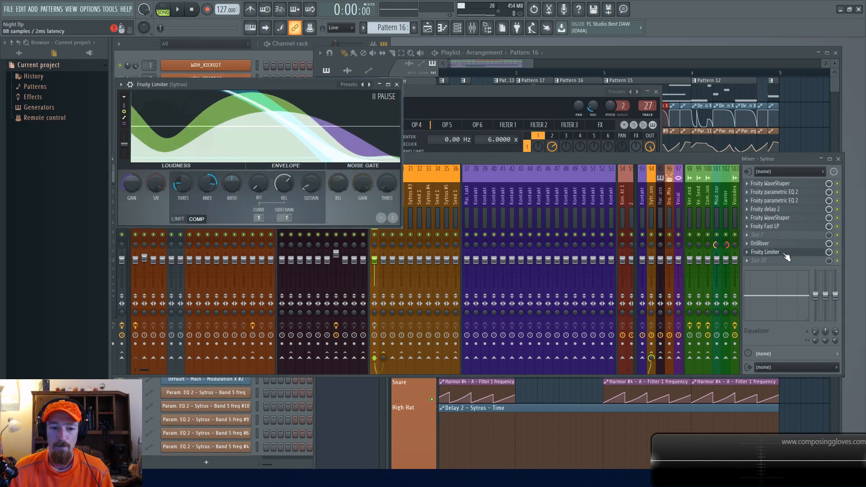
left_click(786, 254)
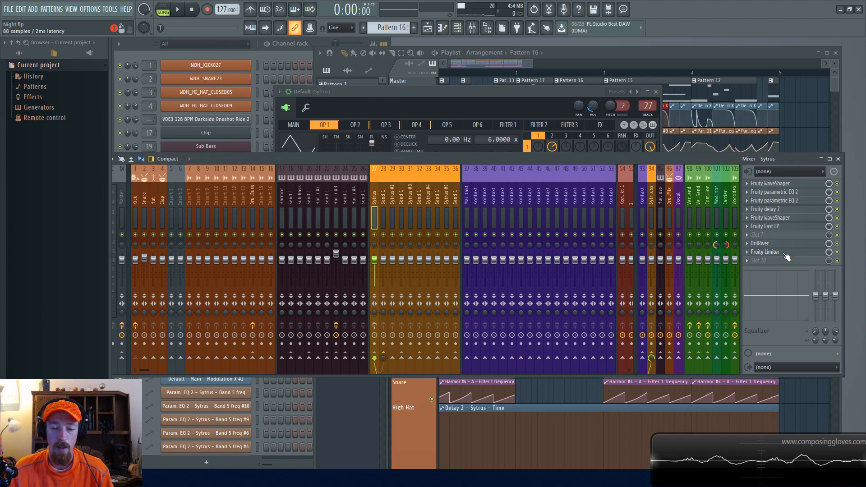
Try the song with the Default Sytrus volume raised, and undo the volume change after listening
left_click_drag(492, 93, 357, 110)
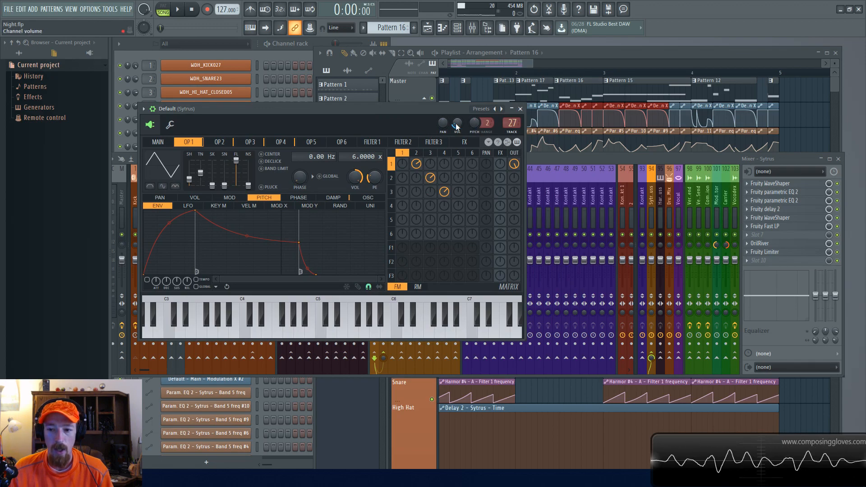
key("space")
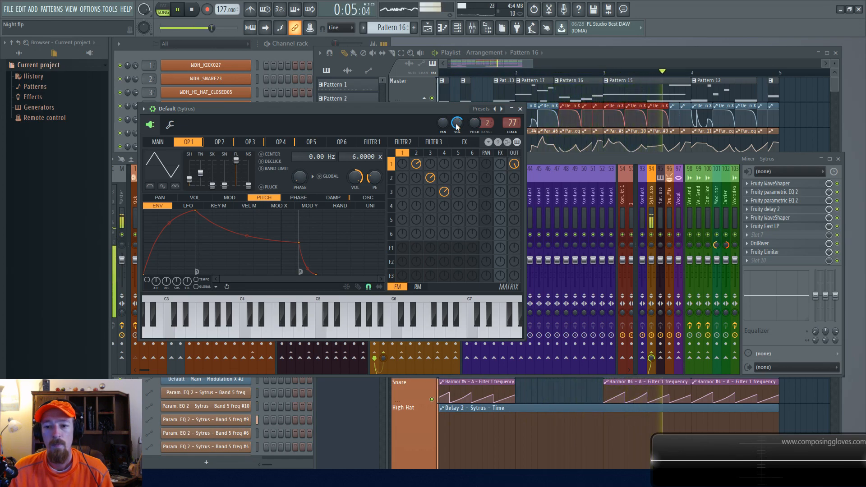
key("space")
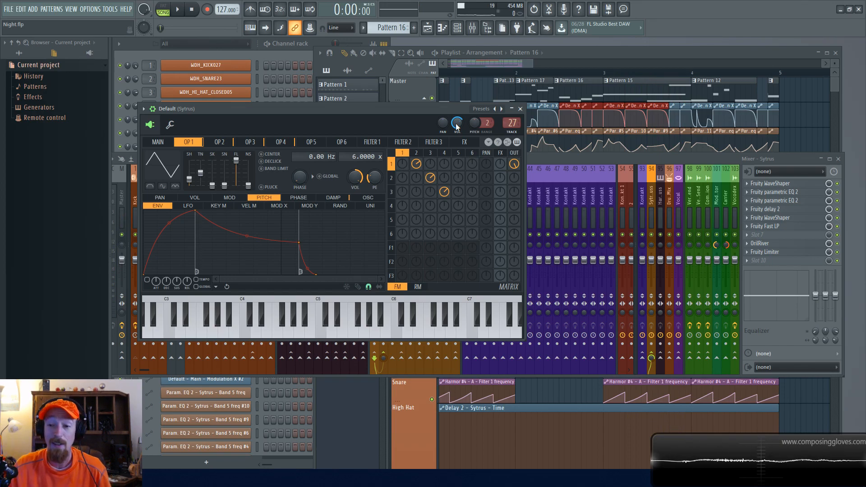
key("ctrl+z")
Go through operators 1 to 4 of the Default Sytrus and return to operator 1
left_click_drag(360, 108, 391, 82)
left_click(194, 117)
left_click(214, 118)
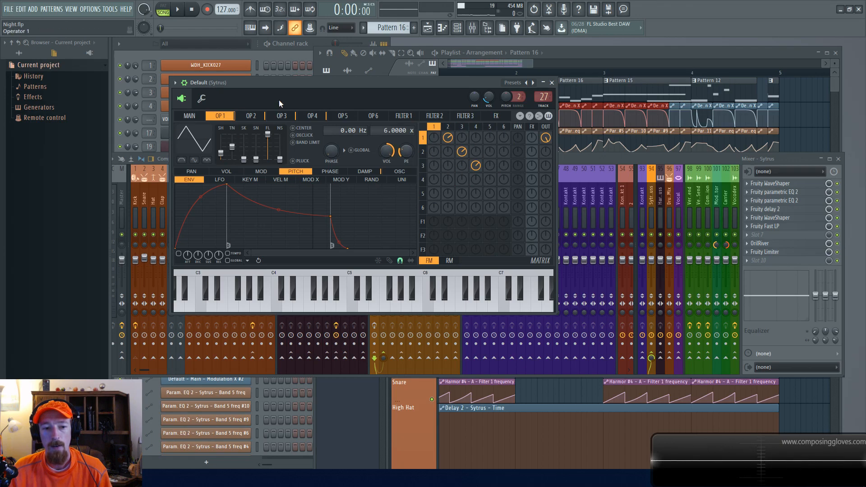
left_click(256, 114)
left_click(280, 117)
left_click(299, 118)
left_click(285, 118)
left_click(254, 118)
left_click(225, 116)
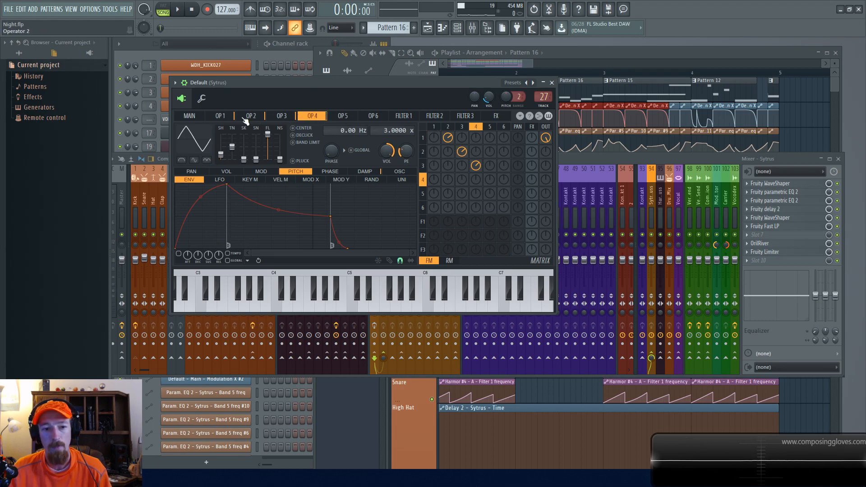
Look over operators 2 and 3 of the Default Sytrus once more, ending on operator 1
left_click_drag(345, 84, 300, 102)
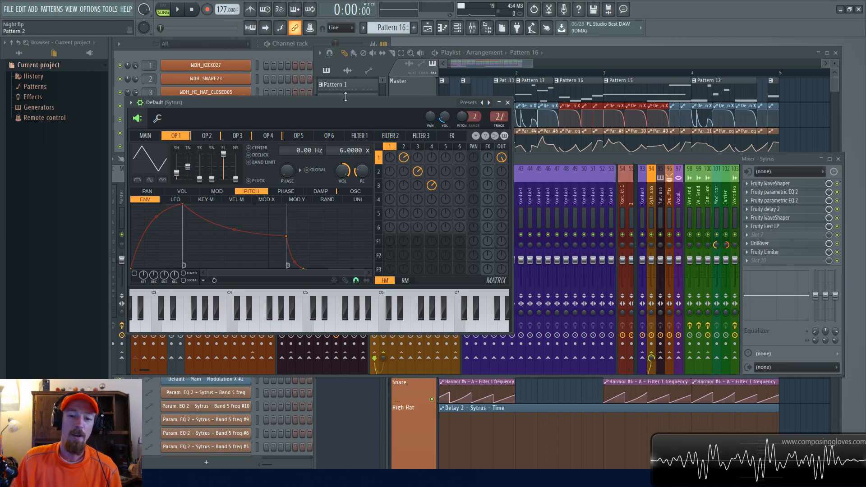
left_click_drag(351, 104, 410, 91)
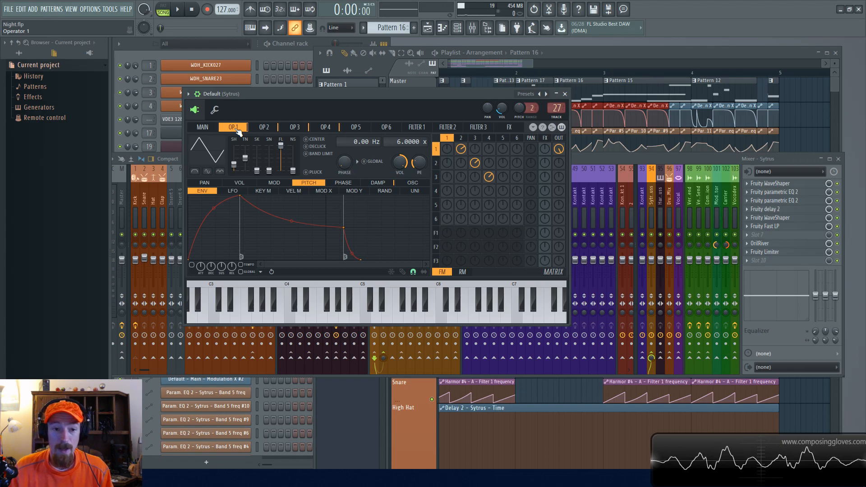
left_click(264, 127)
left_click(295, 127)
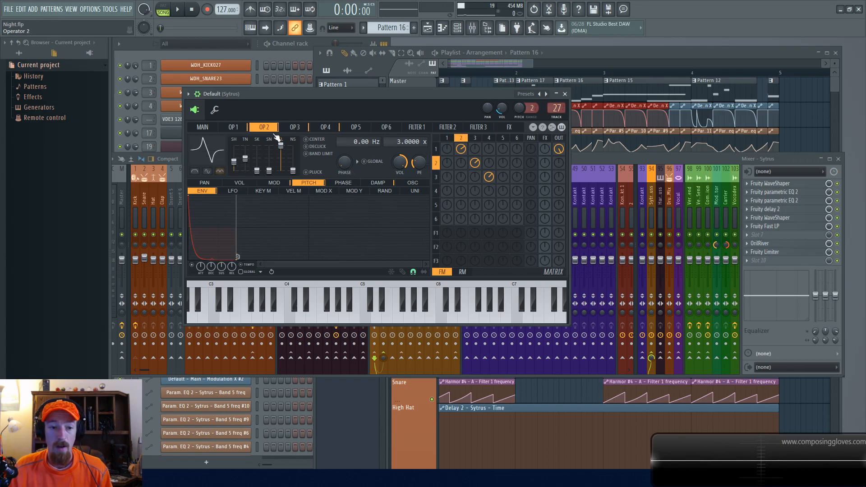
left_click(229, 128)
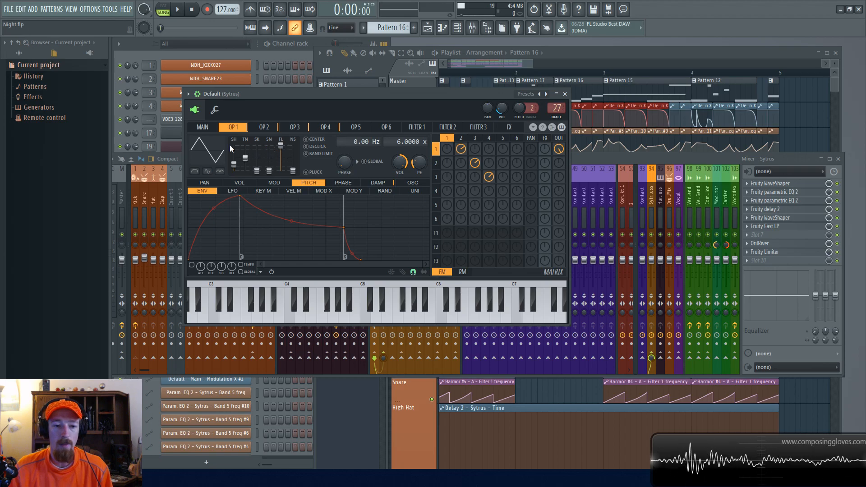
Compare the waveforms and pitch envelopes of operators 1 and 2 in the Default Sytrus
left_click_drag(459, 92, 439, 116)
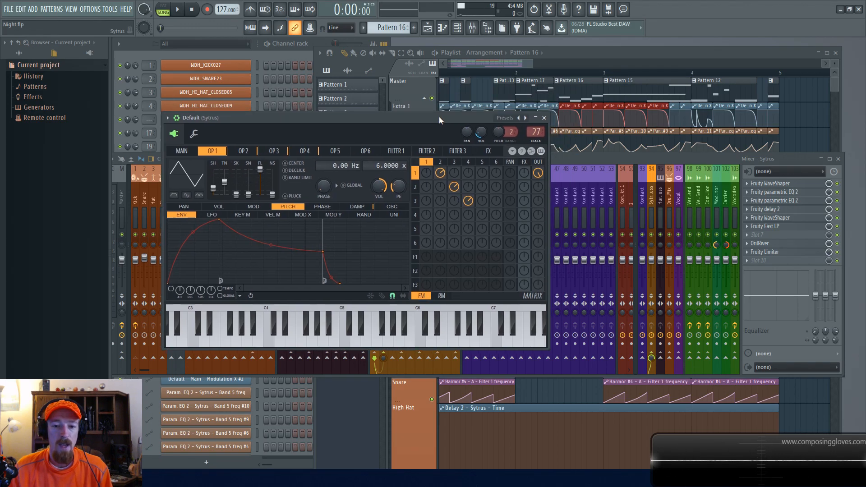
left_click(441, 162)
left_click(426, 168)
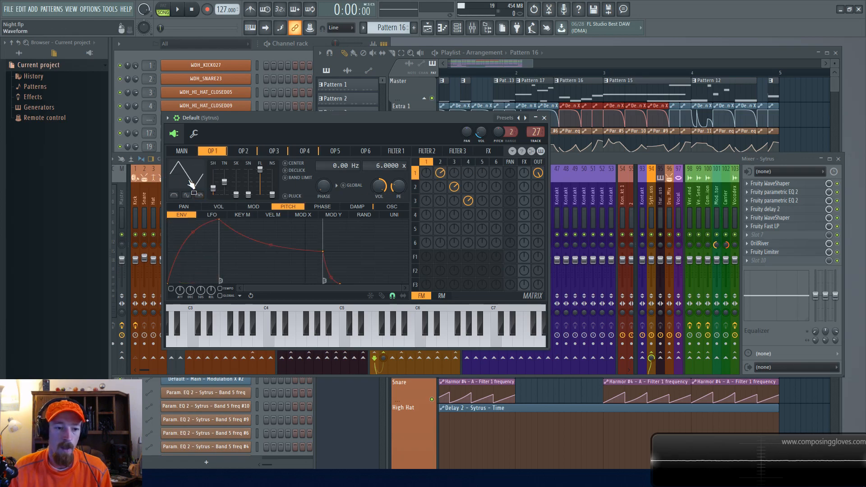
left_click(244, 151)
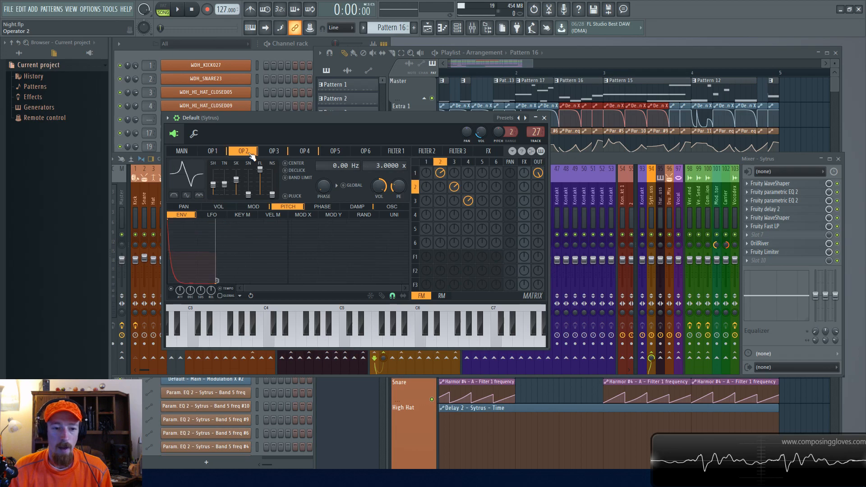
left_click(213, 151)
left_click(250, 153)
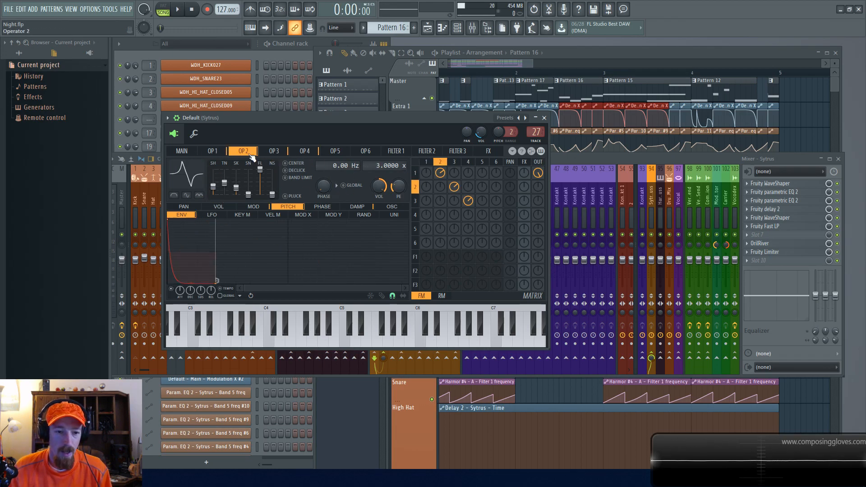
Follow the Default Sytrus FM matrix chain upward from operator 1 to operator 4
left_click(460, 162)
left_click(468, 162)
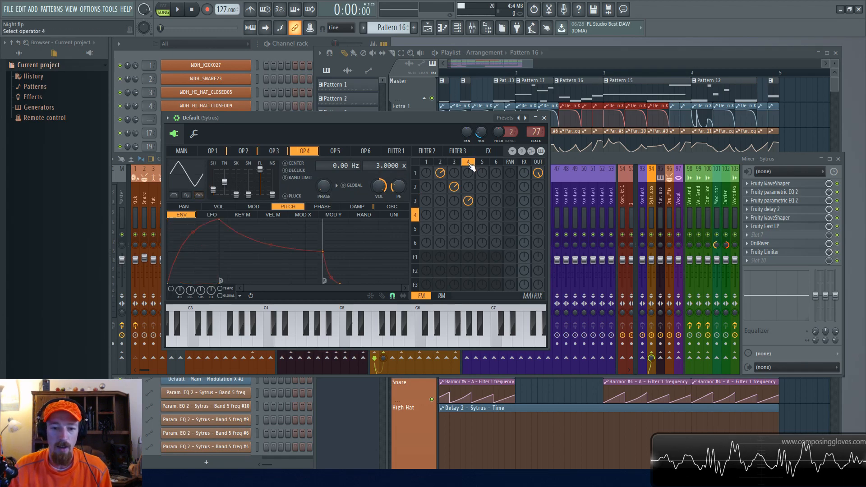
left_click(426, 163)
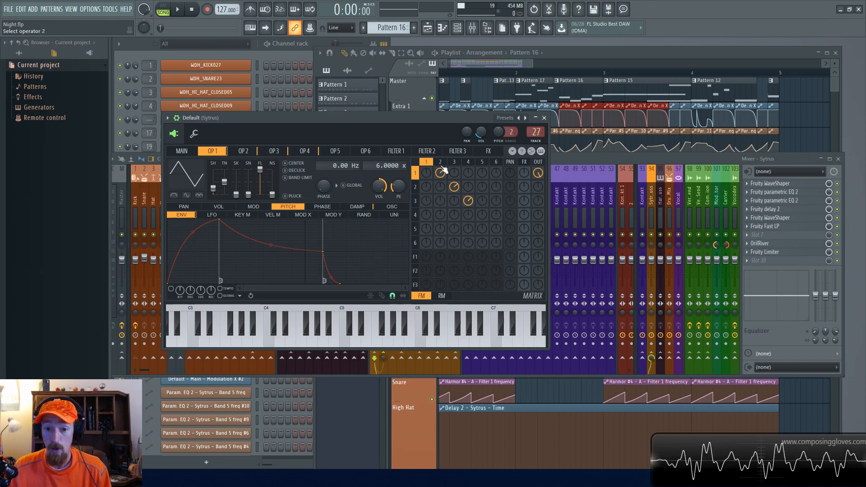
left_click(440, 162)
left_click(454, 161)
left_click(468, 161)
left_click(426, 163)
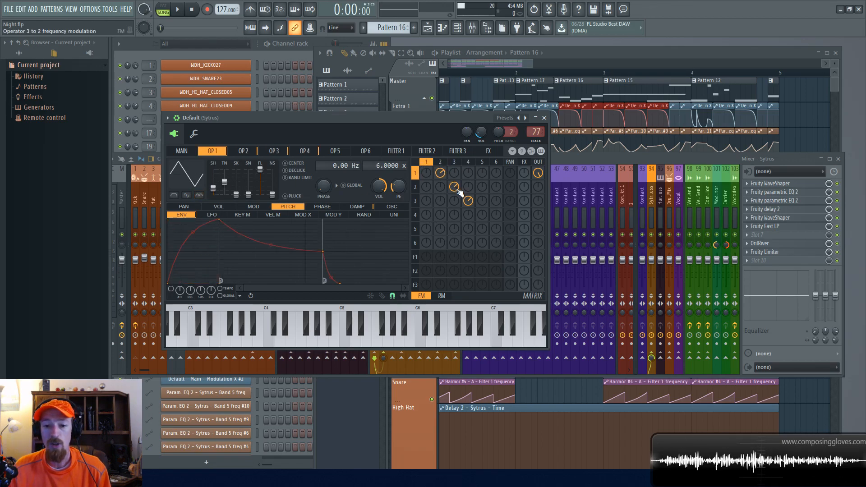
Trace the FM modulation order repeatedly from operator 4 down through 3 and 2 to operator 1
left_click(468, 162)
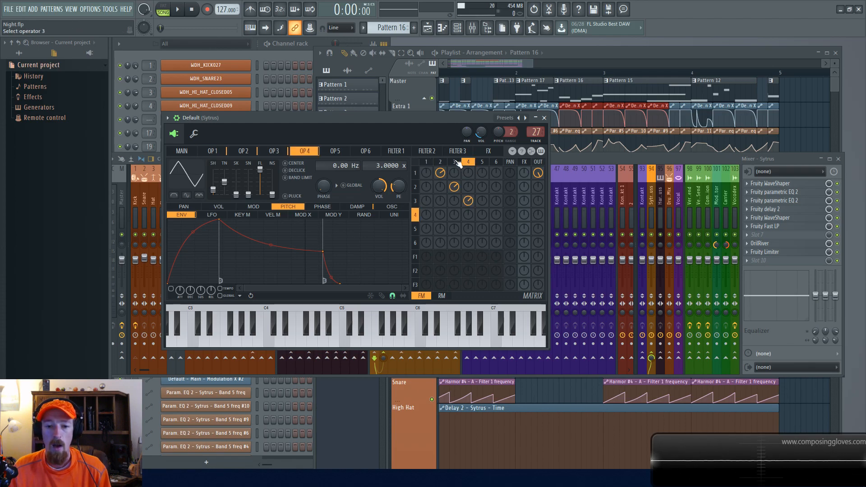
left_click(454, 162)
left_click(440, 162)
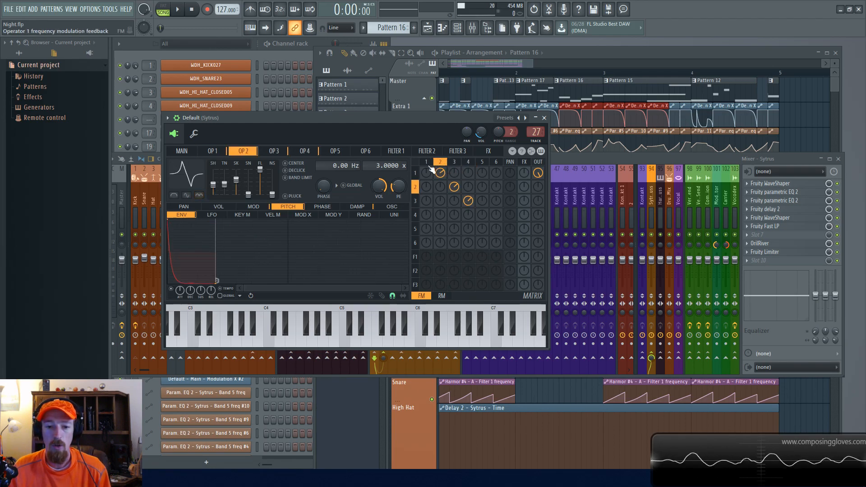
left_click(426, 162)
left_click(467, 162)
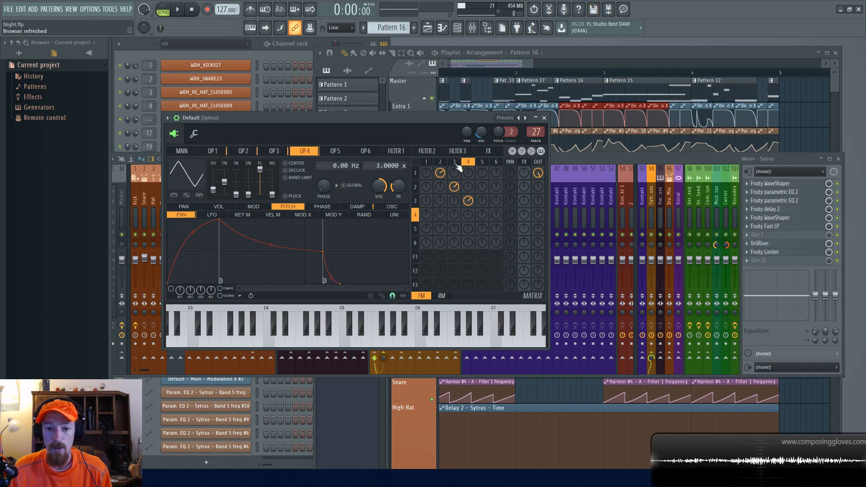
left_click(455, 162)
left_click(440, 162)
left_click(426, 162)
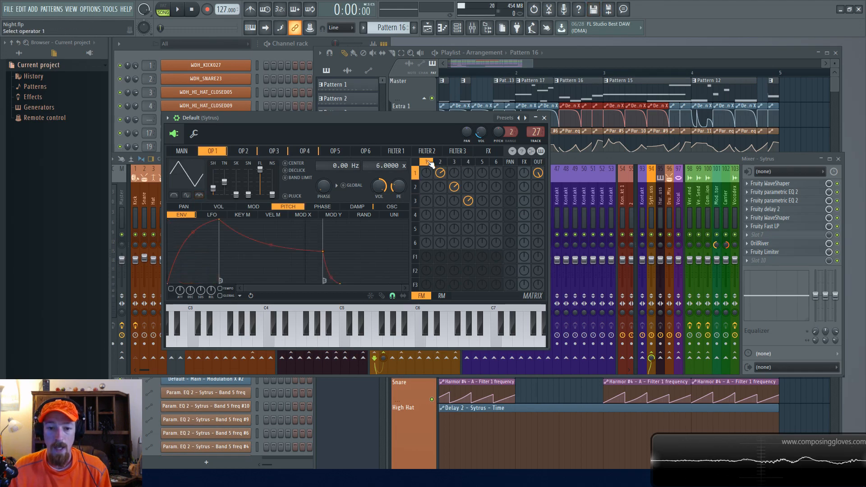
left_click(468, 162)
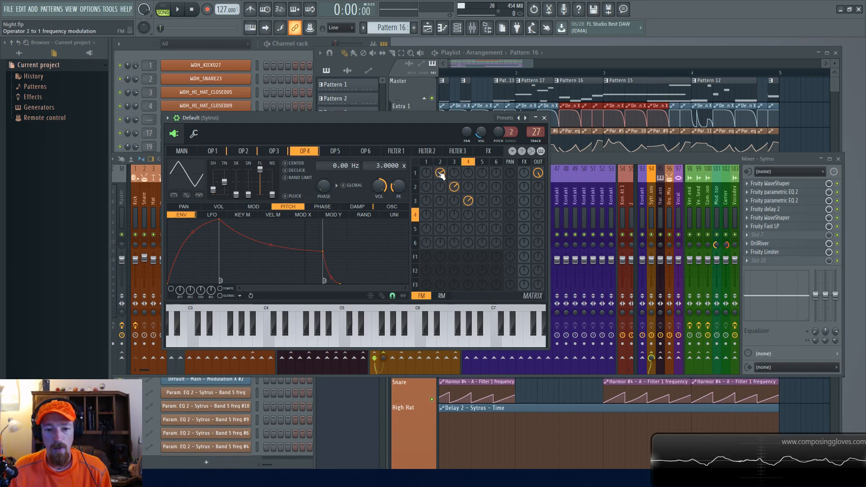
Compare the waveforms and pitch envelopes of operators 2, 3 and 4 in the Default Sytrus
left_click(287, 153)
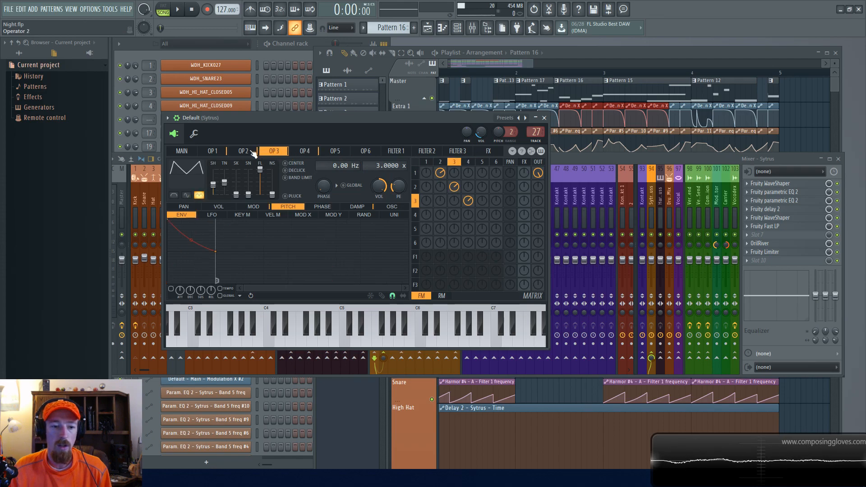
left_click(255, 153)
left_click(307, 153)
left_click(276, 152)
left_click(254, 154)
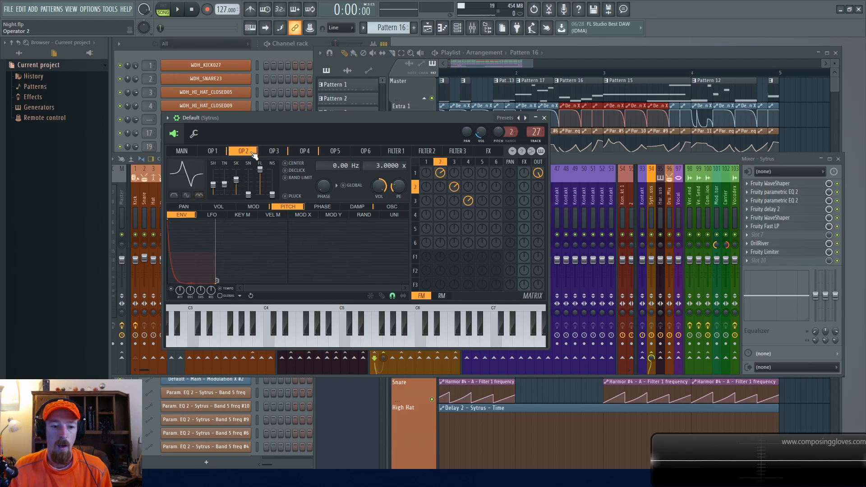
left_click(275, 152)
left_click(305, 152)
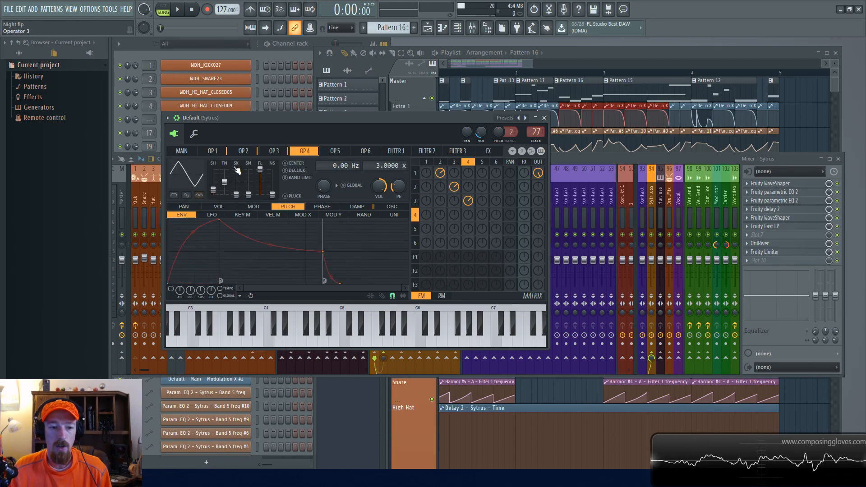
left_click(274, 152)
left_click(305, 152)
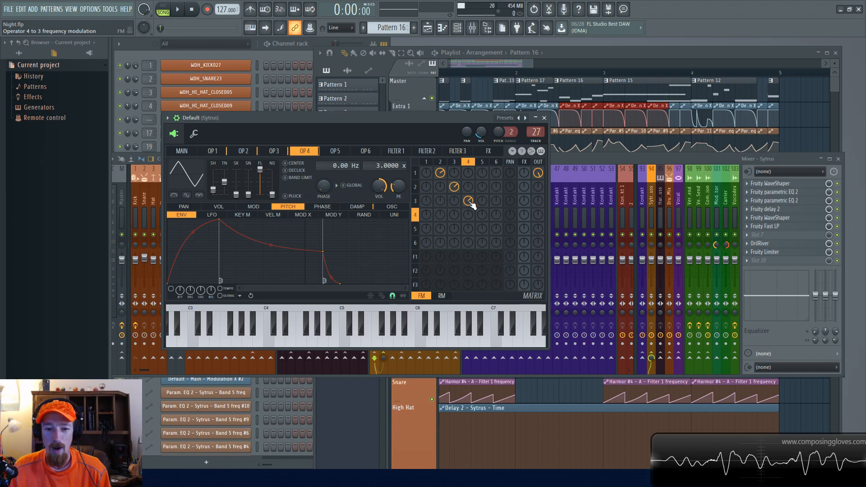
Examine the operator 4 to 3 frequency modulation in the matrix and check operators 2 and 3 against it
left_click_drag(467, 201, 469, 205)
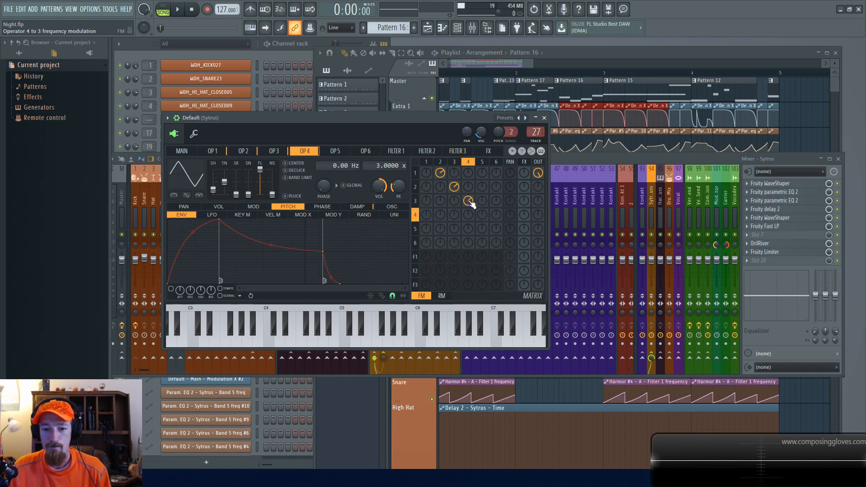
left_click(461, 163)
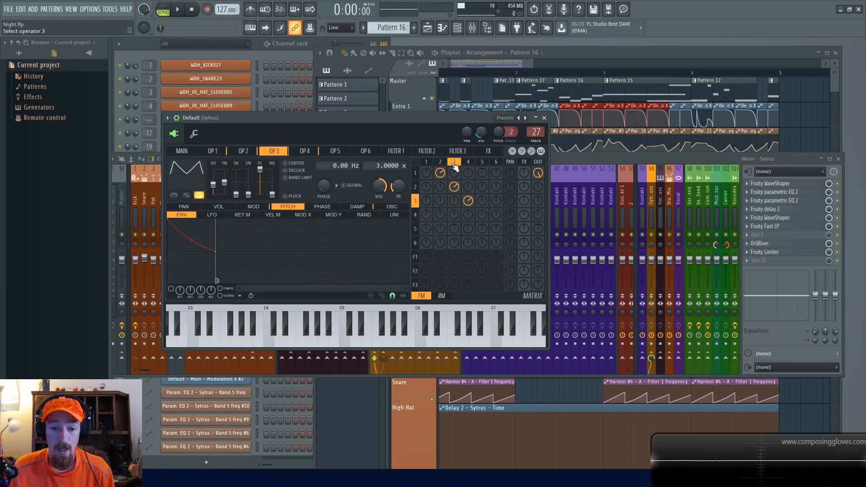
left_click(306, 150)
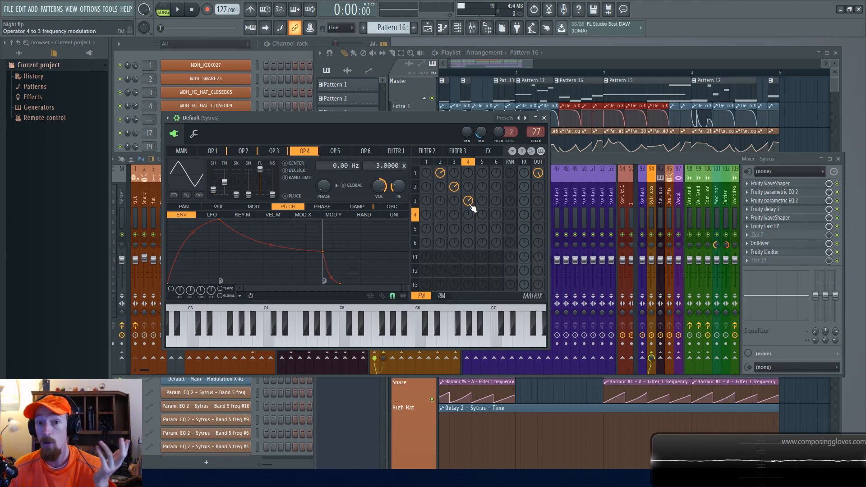
left_click(455, 174)
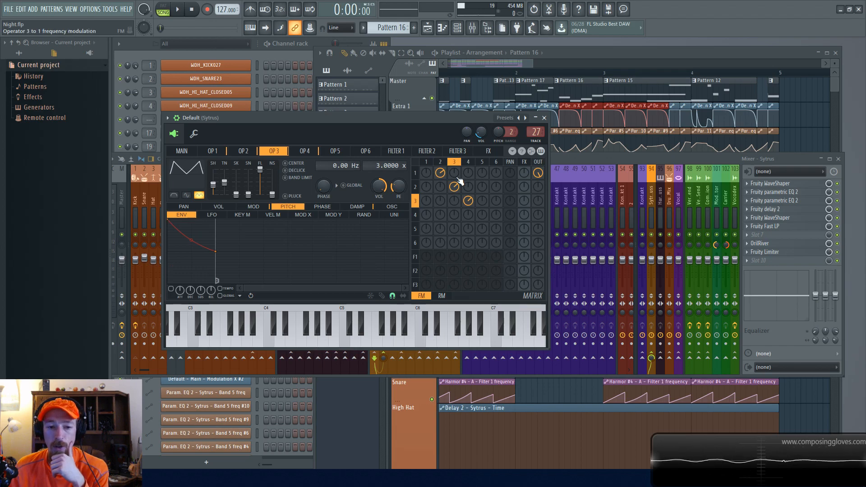
left_click(248, 152)
left_click(269, 152)
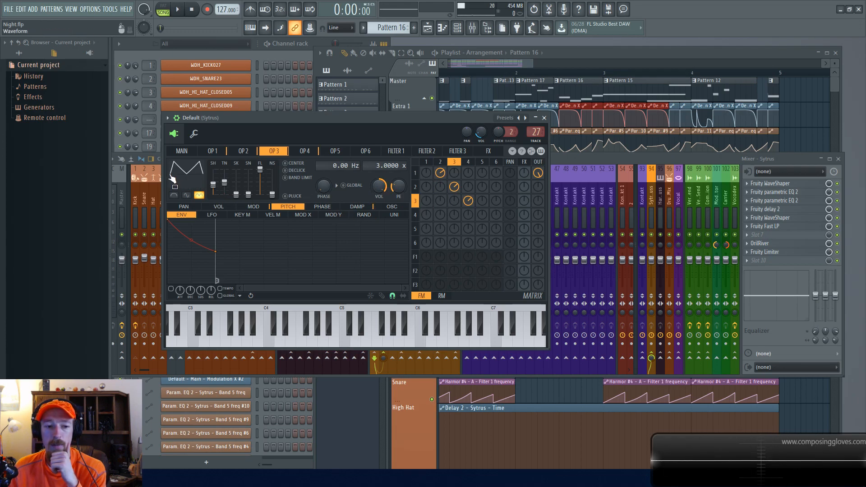
Audition the playlist with operator 3's Absolute waveform option turned off, and turn the option back on
left_click(203, 198)
key("space")
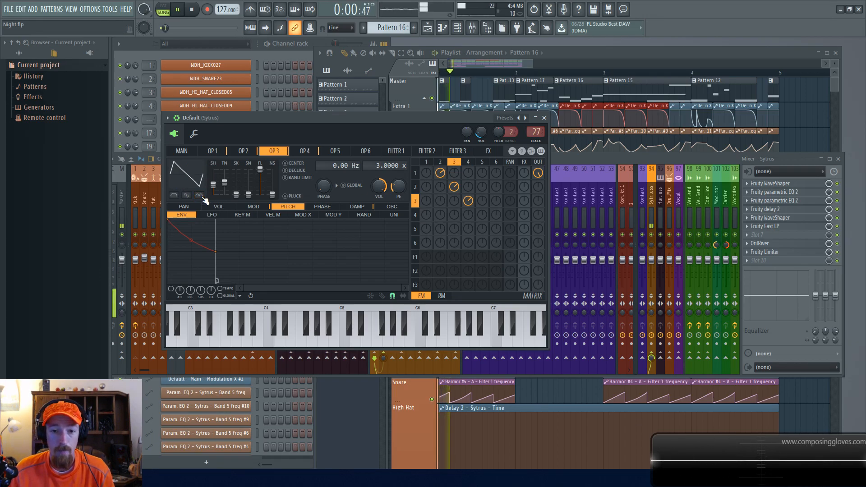
left_click(202, 197)
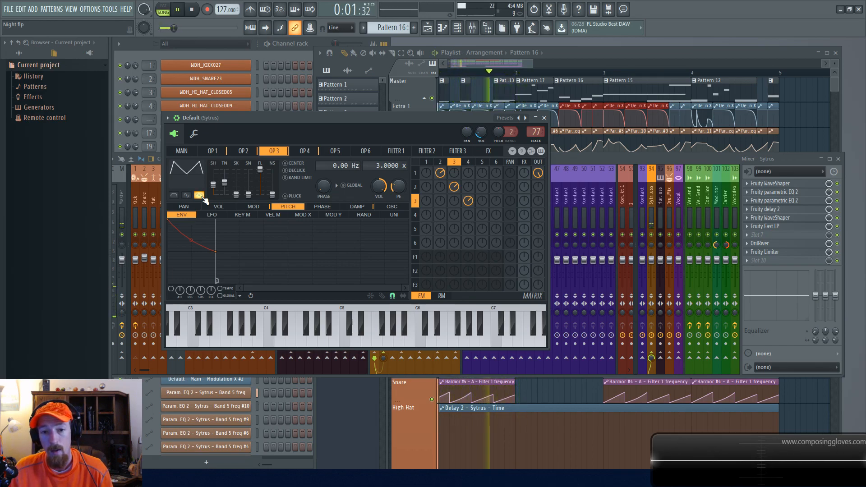
key("space")
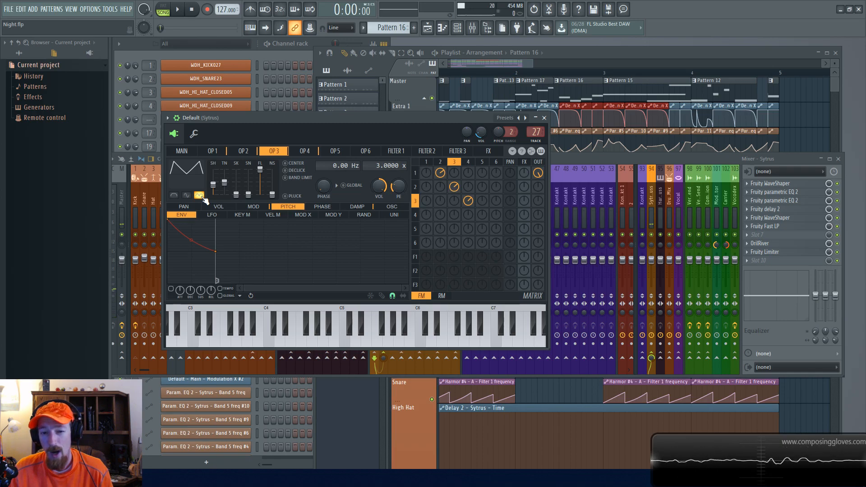
Raise the Default Sytrus volume to 75% and toggle playback of the playlist
left_click_drag(482, 132, 482, 109)
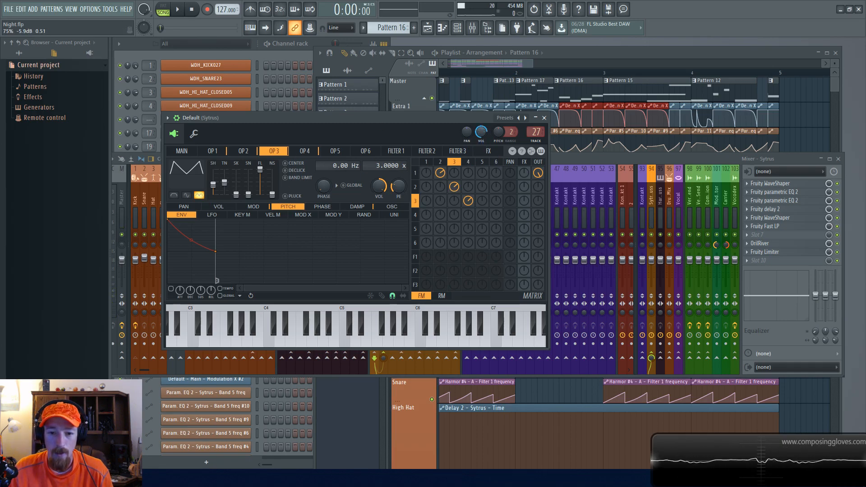
key("space")
Audition the louder synth part with operator 3's Absolute option off and again with it switched back on
left_click(200, 198)
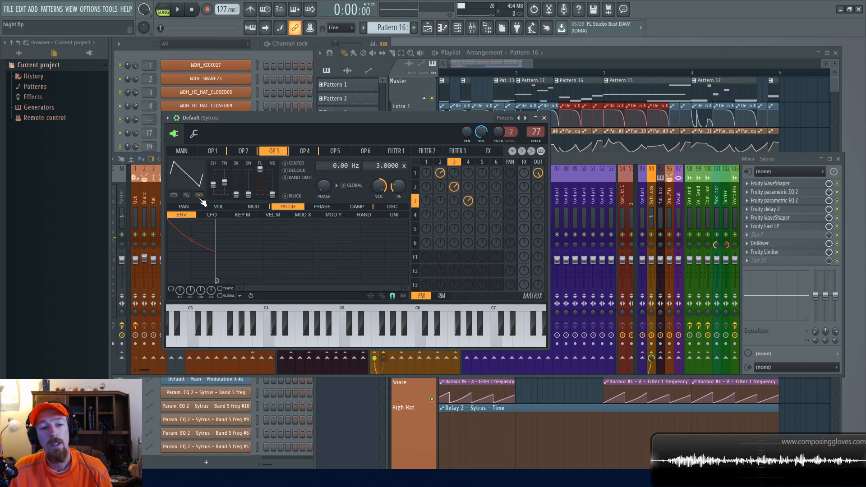
key("space")
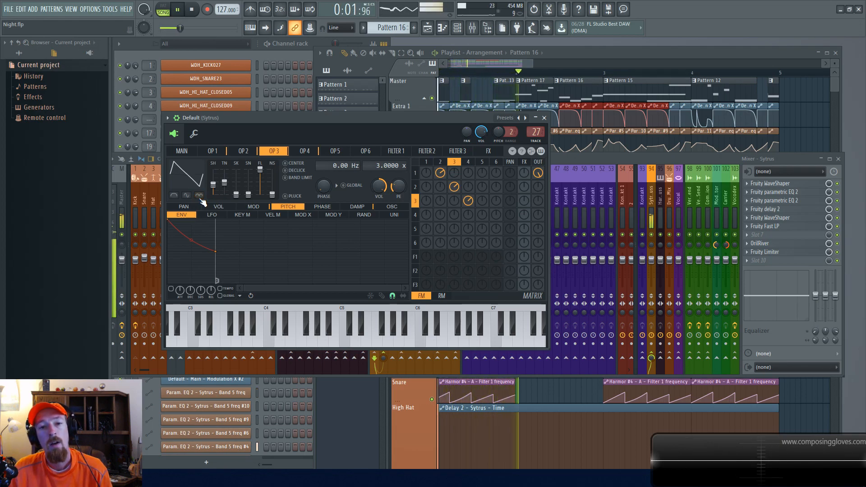
key("space")
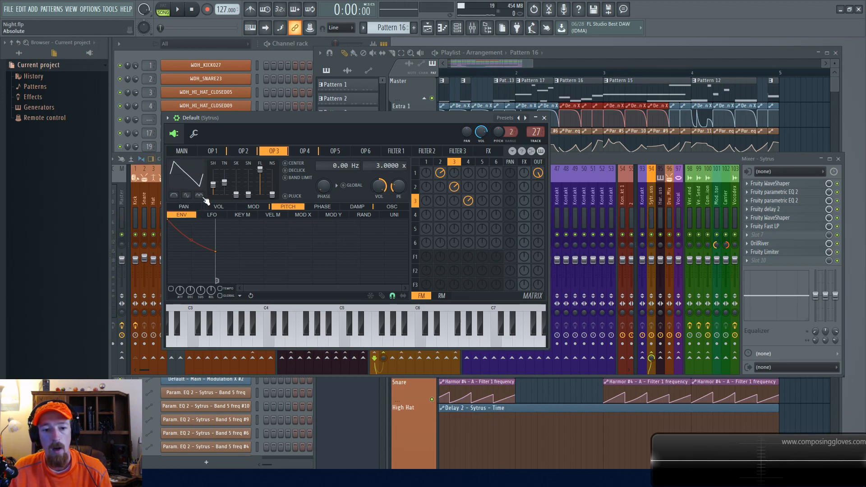
left_click(199, 195)
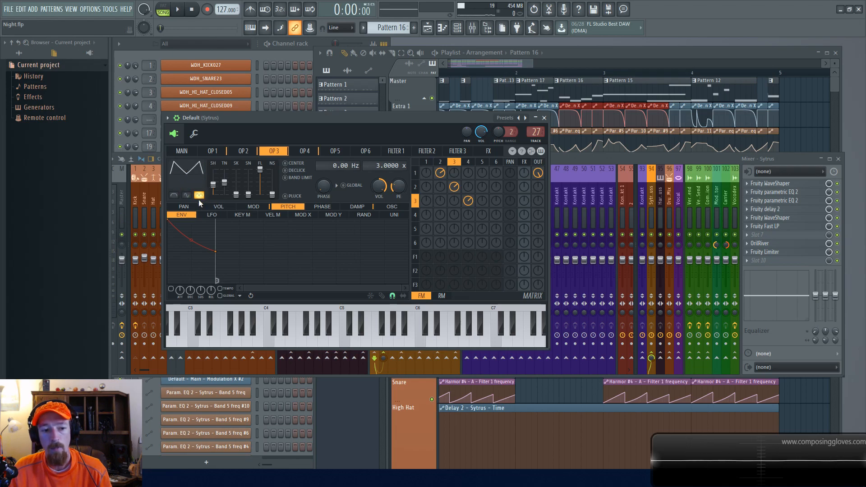
key("space")
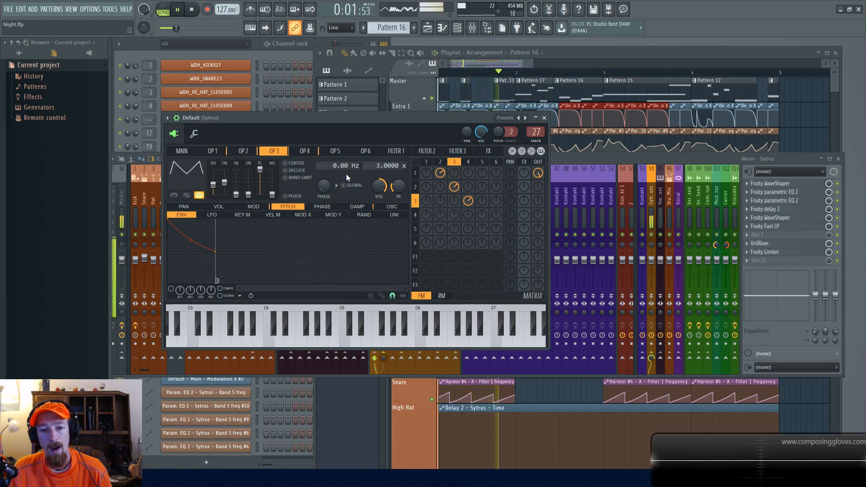
key("space")
Audition the playlist with operator 2's pitch envelope disabled, and re-enable the envelope
left_click(243, 153)
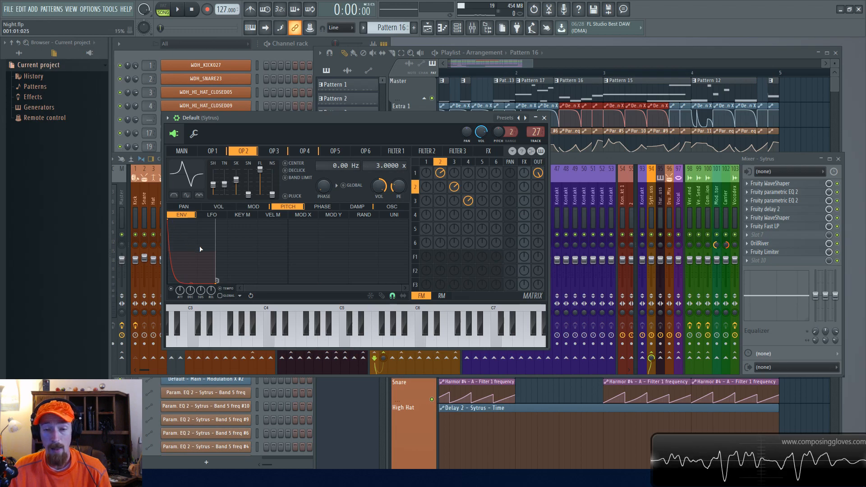
key("space")
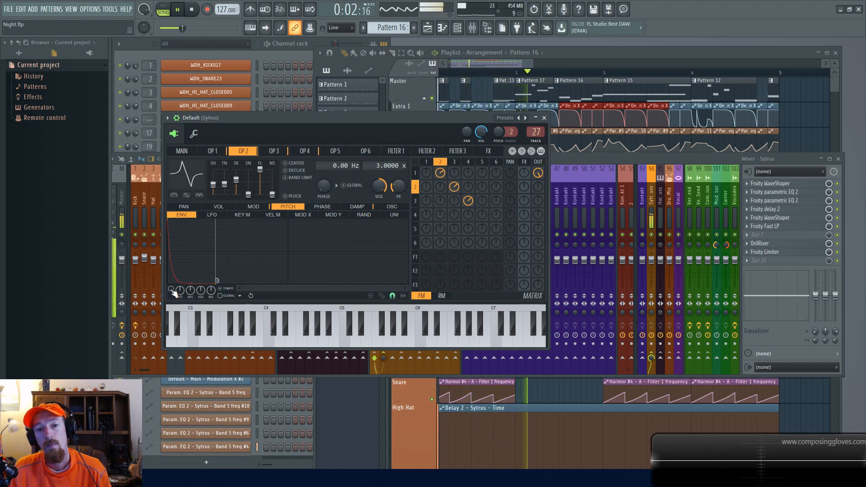
key("space")
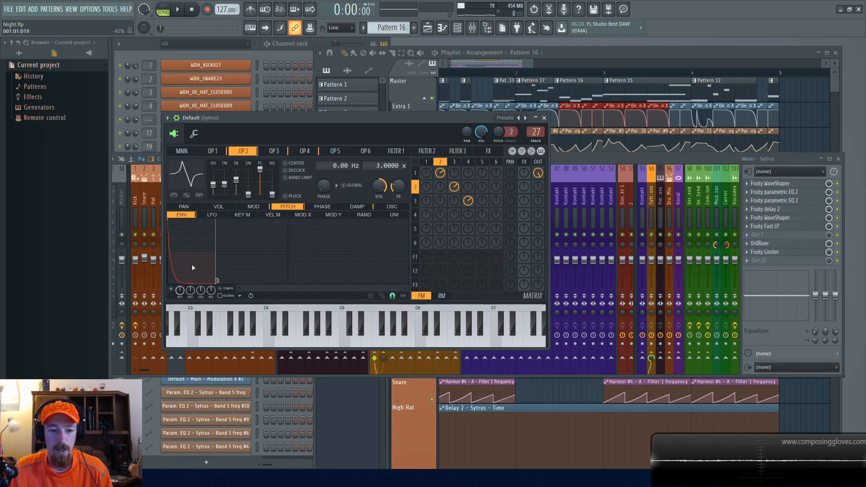
Examine operator 2's Mod X curves for pitch and input modulation, along with the Modulation X control on the Main page
left_click(304, 213)
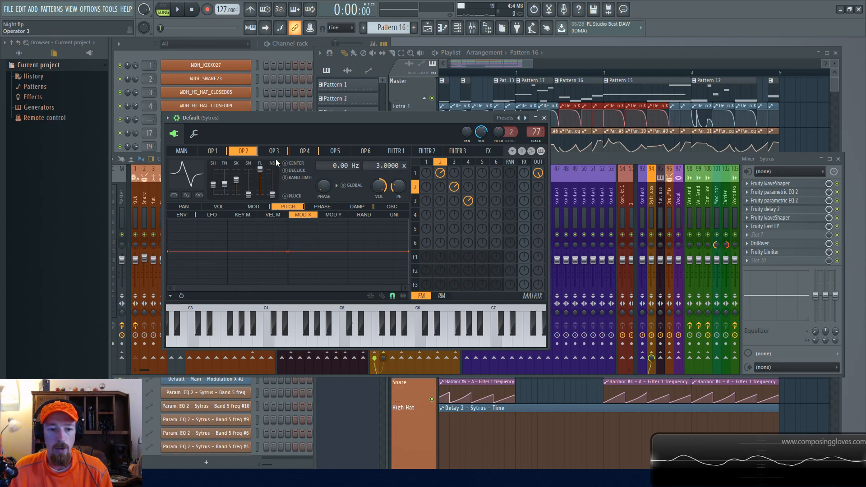
left_click(182, 215)
left_click(303, 215)
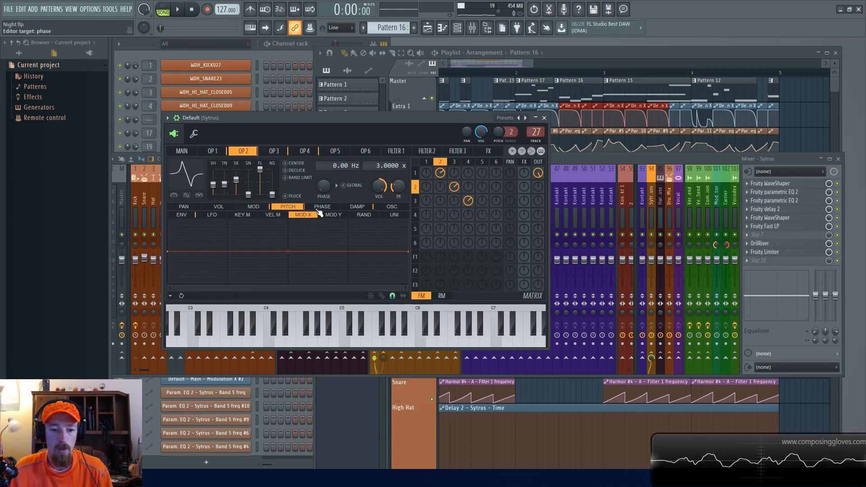
left_click(286, 207)
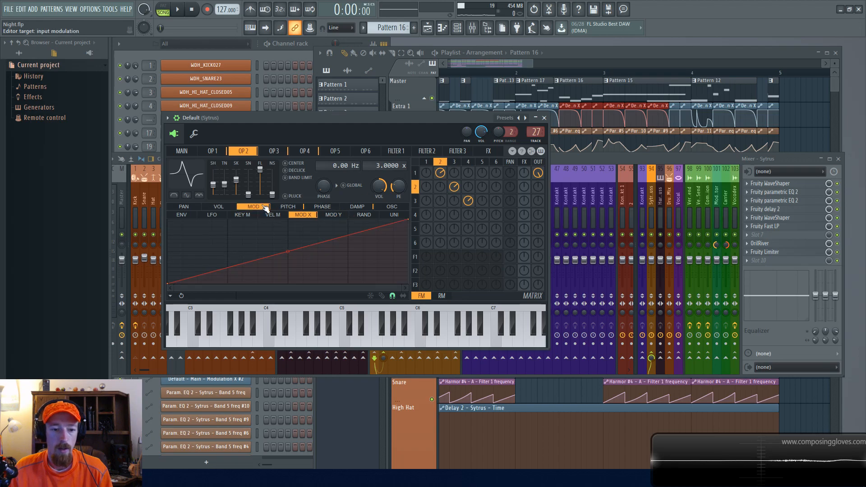
left_click(182, 152)
left_click(238, 233)
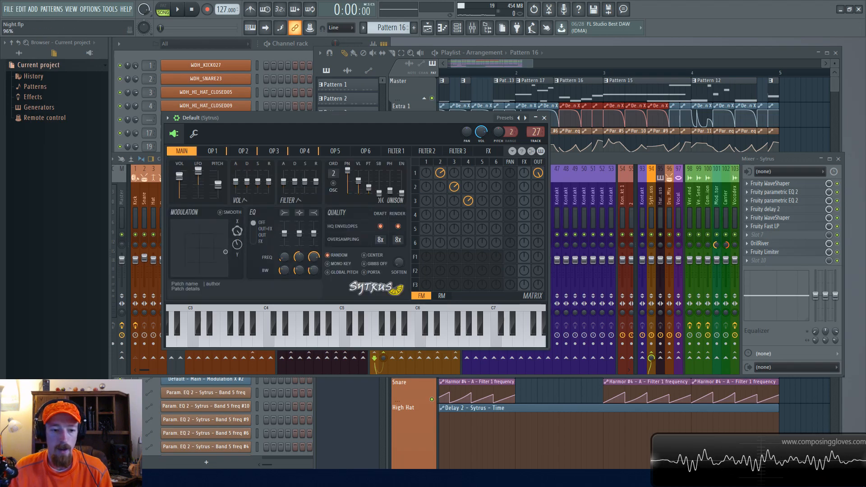
Compare the Mod X input modulation curves of operators 1, 2, 3 and 4
left_click(244, 151)
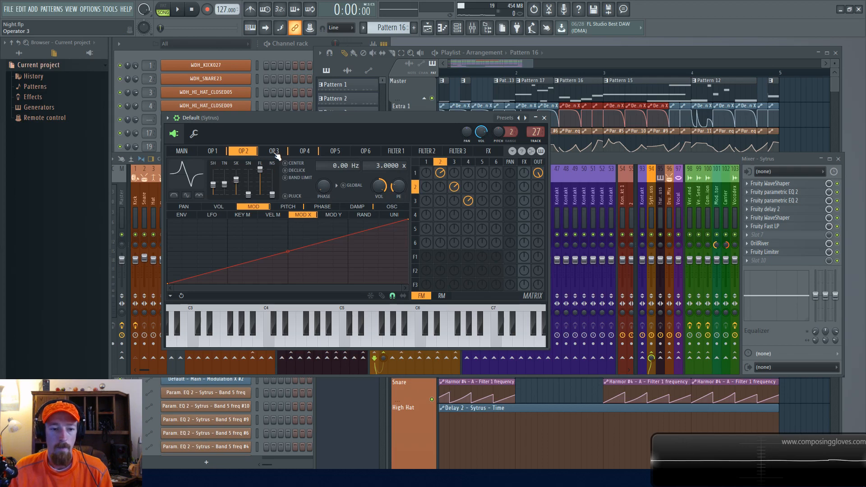
left_click(275, 152)
left_click(213, 152)
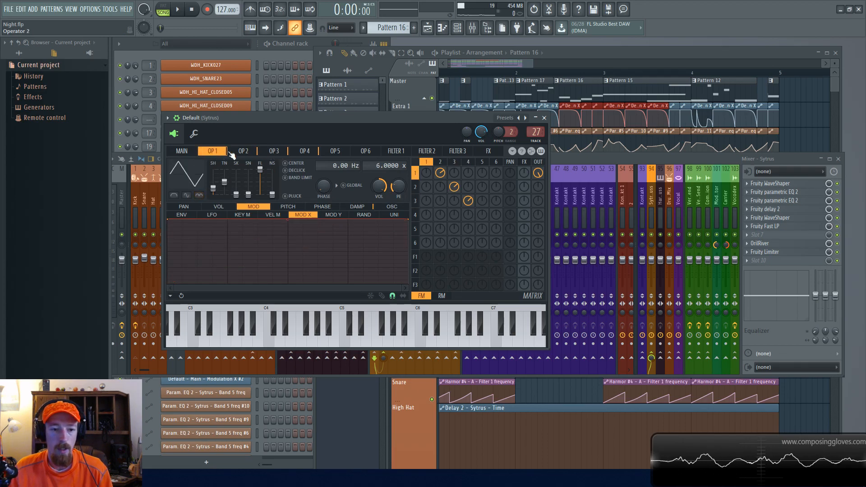
left_click(273, 153)
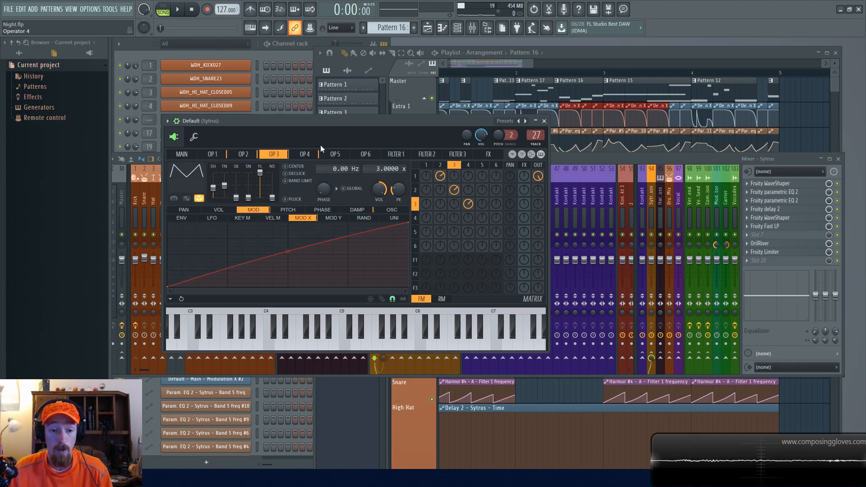
left_click(243, 154)
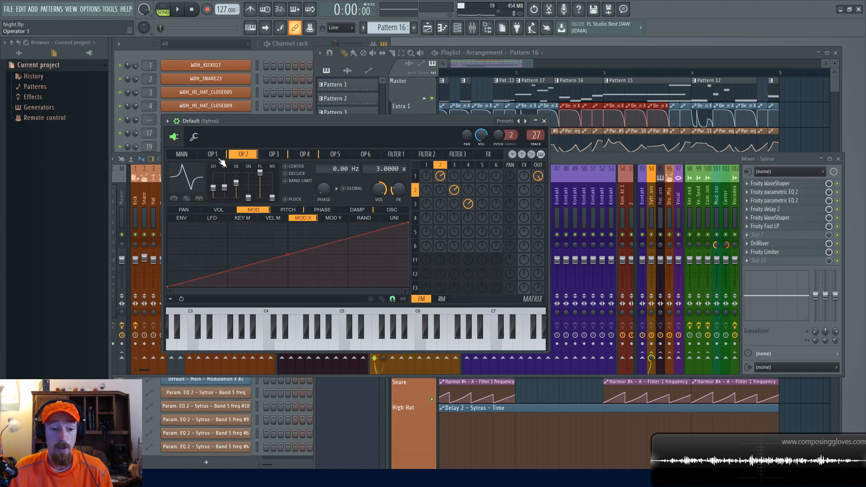
left_click(220, 157)
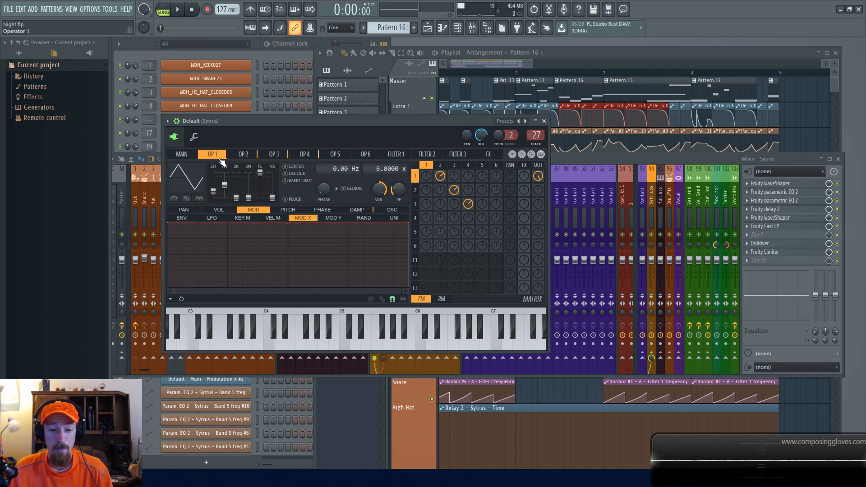
left_click(274, 154)
left_click(304, 154)
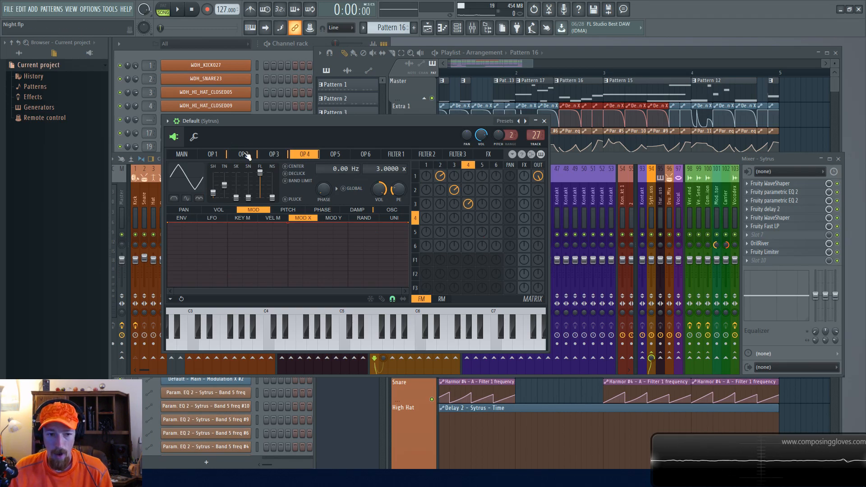
left_click(273, 154)
left_click(248, 155)
left_click(213, 155)
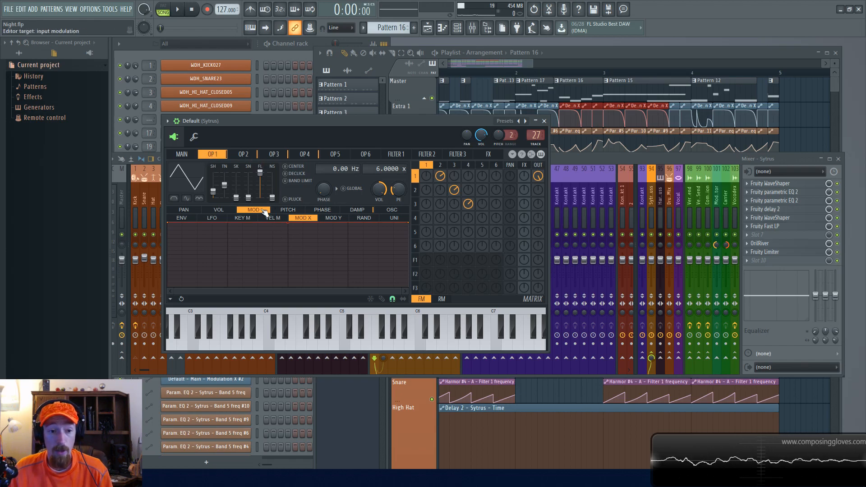
Compare the frequency ratios of operators 1 and 2
left_click(243, 155)
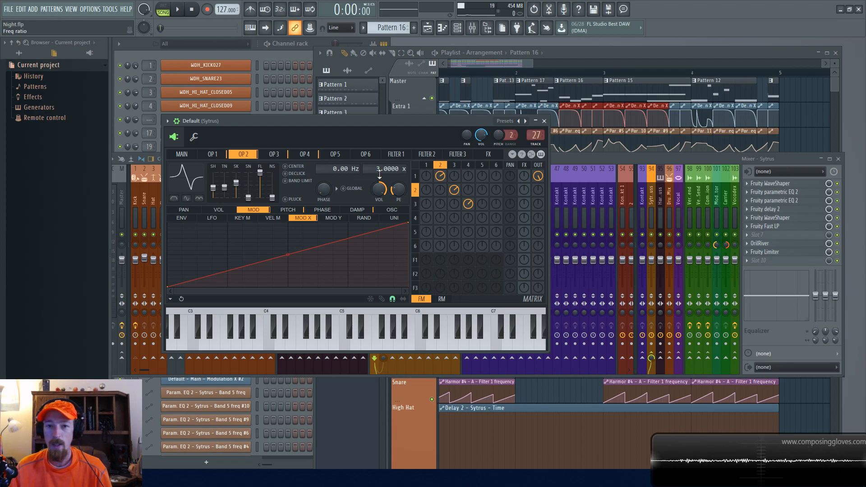
left_click(207, 154)
left_click(241, 154)
left_click(225, 155)
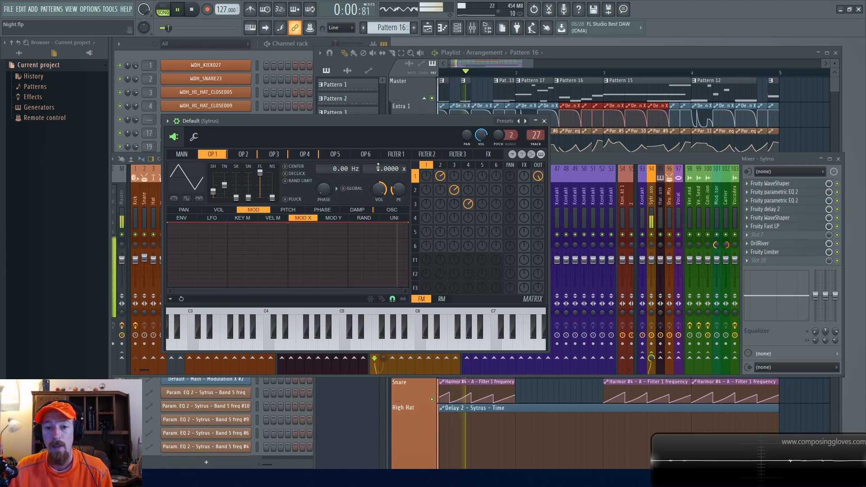
Audition the playlist while testing operator 1's frequency ratio, and leave the ratio at 6.0000 x
key("space")
key("space")
left_click_drag(378, 172, 378, 176)
key("space")
key("space")
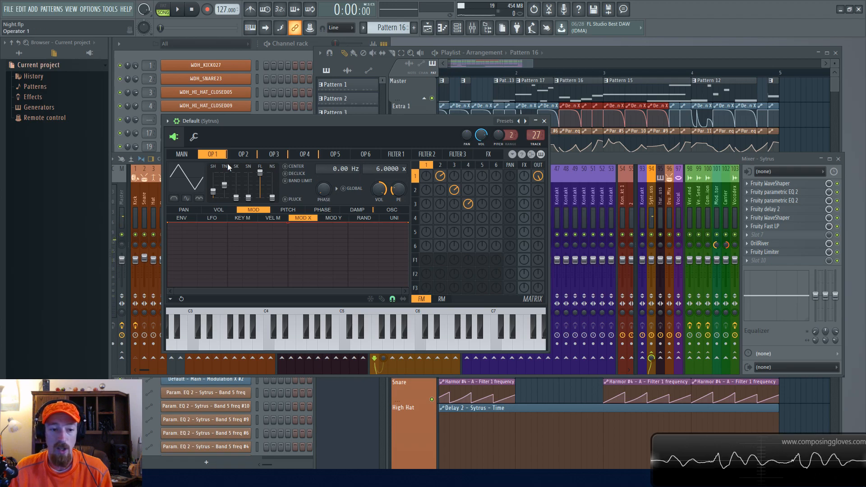
Compare the oscillator settings and frequency ratios of operators 1, 2, 3 and 4
left_click(243, 154)
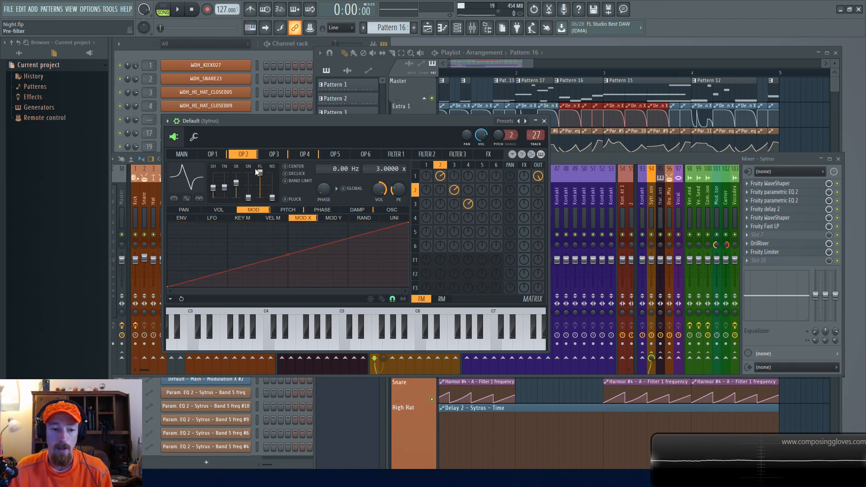
left_click(216, 155)
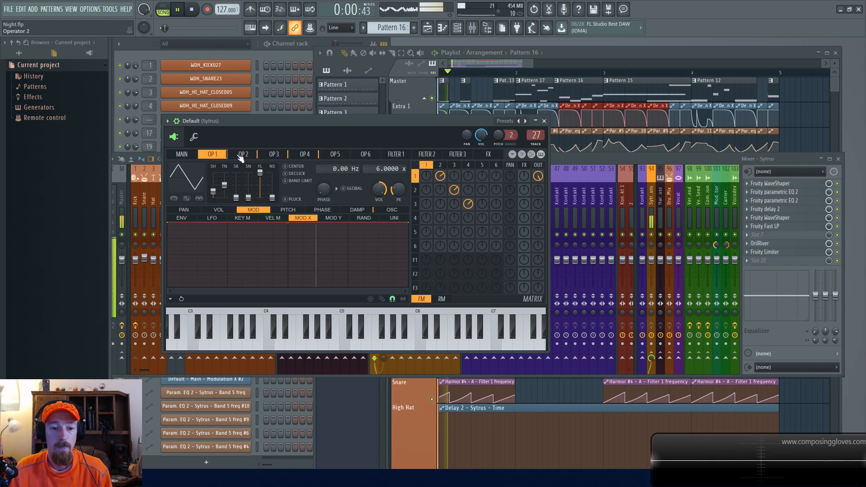
left_click(272, 157)
left_click(303, 157)
left_click(277, 158)
left_click(304, 156)
left_click(275, 156)
left_click(305, 155)
left_click(276, 155)
Trace the FM matrix chain from operator 4 back through operators 3 and 2 to operator 1
left_click(469, 167)
left_click(455, 167)
left_click(469, 167)
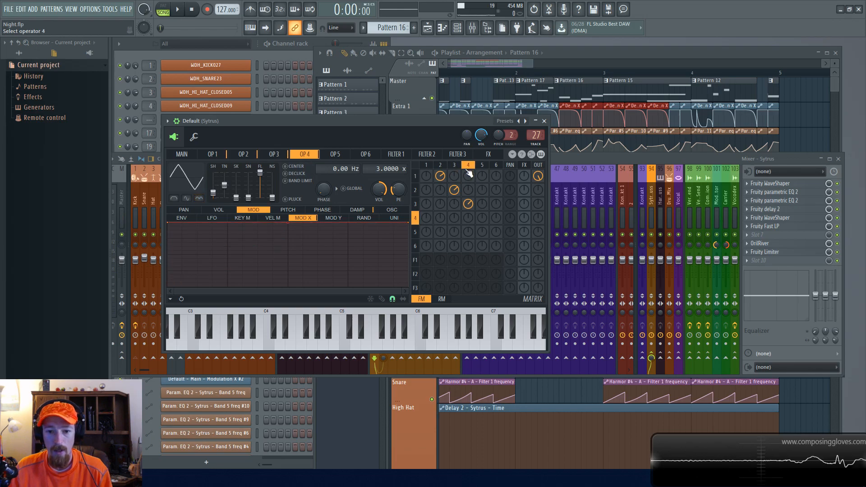
left_click(454, 165)
left_click(440, 165)
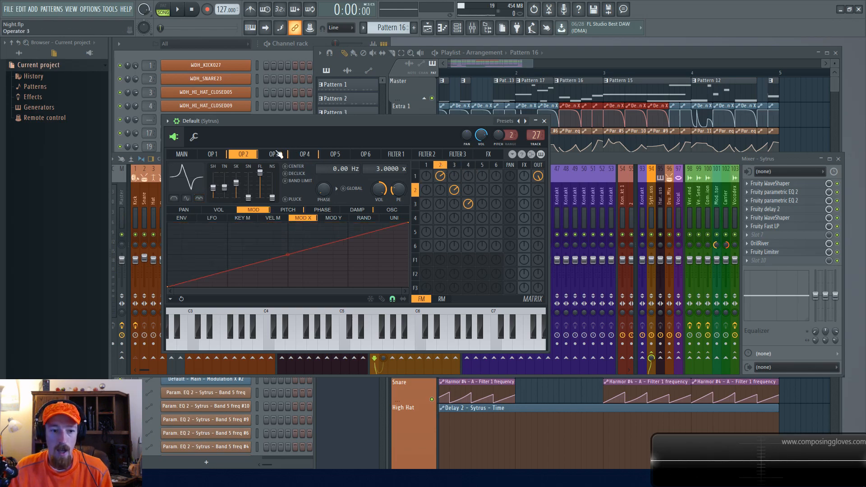
left_click(215, 154)
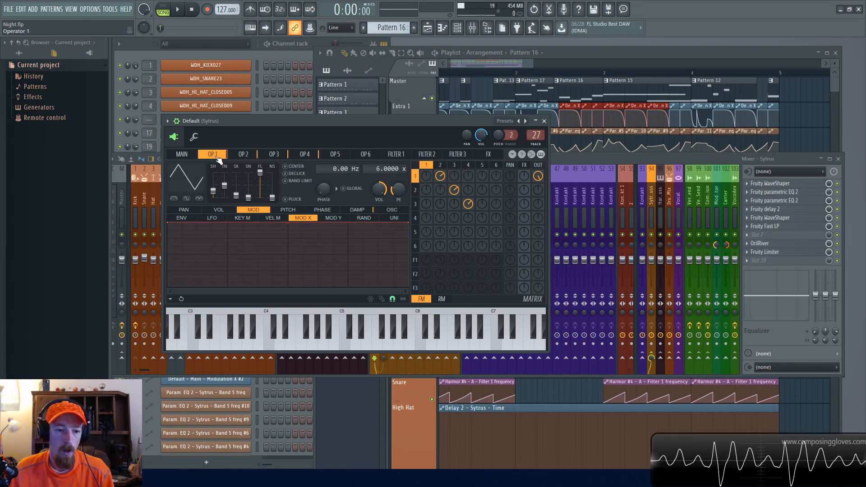
Examine the HQ envelopes and oversampling quality settings on the Main page, and close Sytrus
left_click(182, 155)
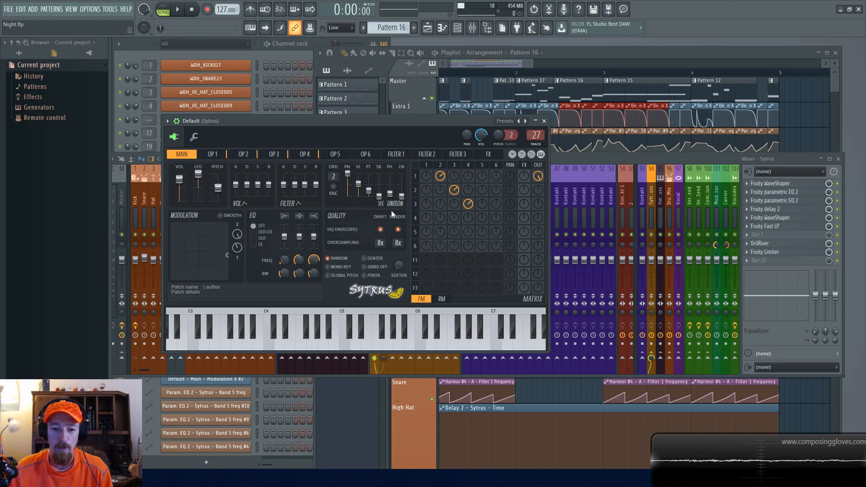
left_click(381, 230)
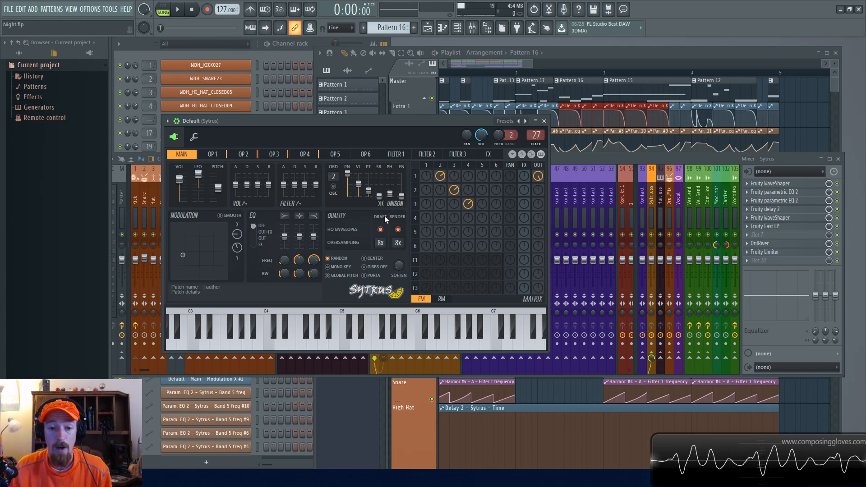
left_click(544, 121)
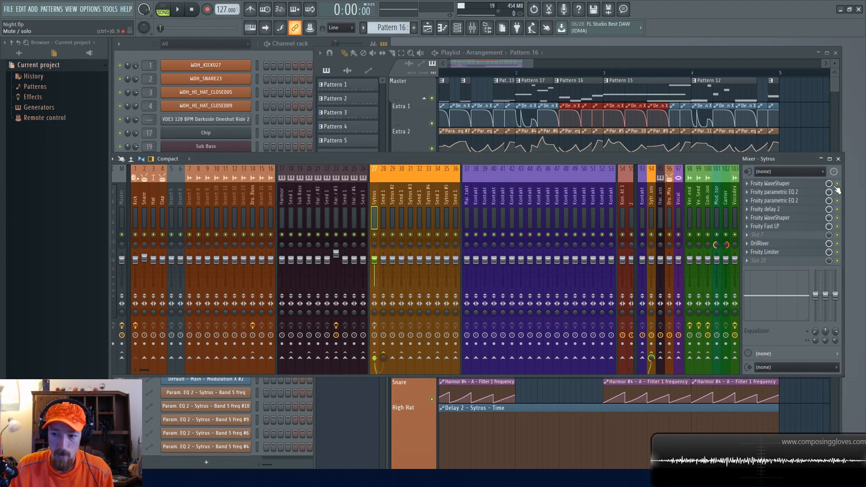
Disable every loaded effect on the Sytrus mixer track, from Fruity Limiter up through the first Fruity WaveShaper
left_click(376, 327)
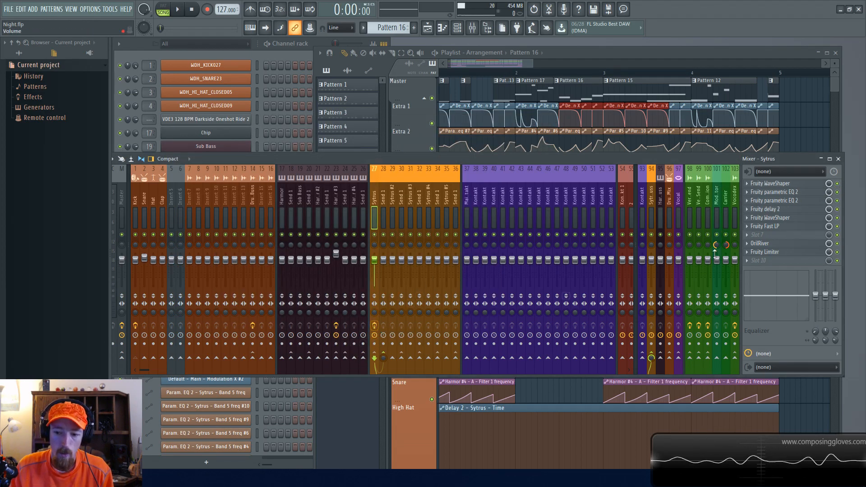
left_click(837, 252)
left_click(838, 244)
left_click(838, 226)
left_click(838, 217)
left_click(837, 209)
left_click(838, 200)
left_click(838, 193)
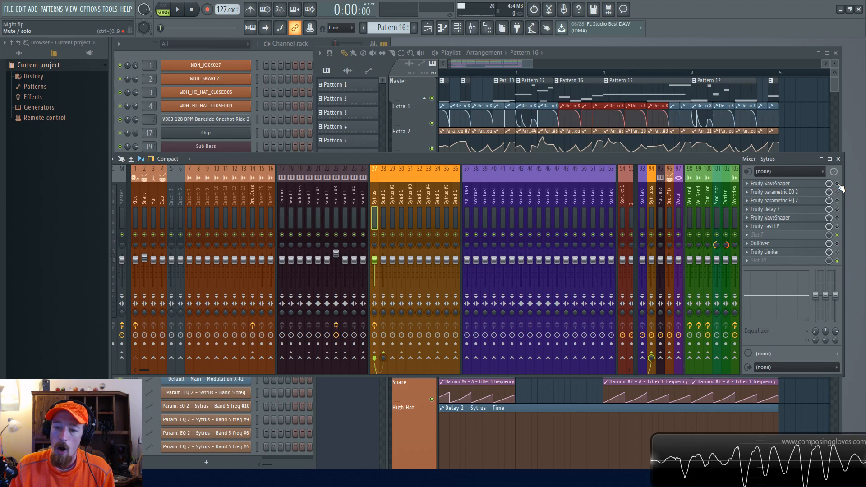
Audition the start of the playlist with the Sytrus Default channel open on its Main page, and close Sytrus
left_click_drag(588, 295, 589, 190)
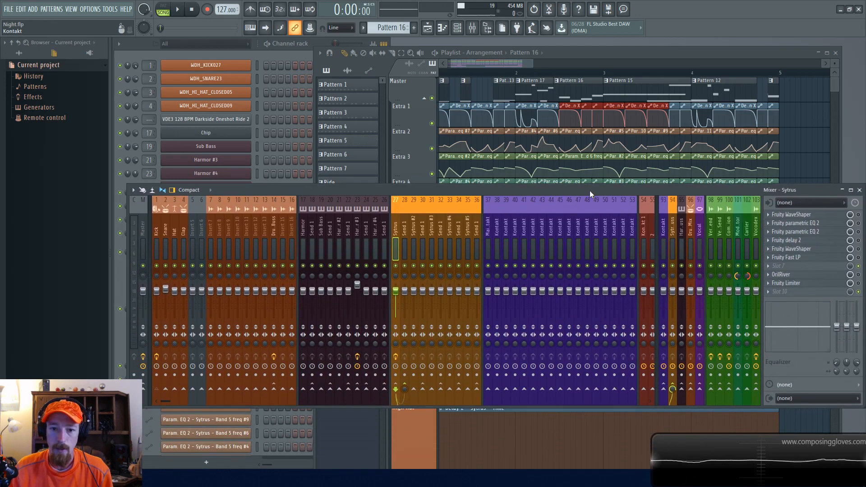
left_click_drag(482, 121, 790, 121)
scroll(532, 140, "up", 5)
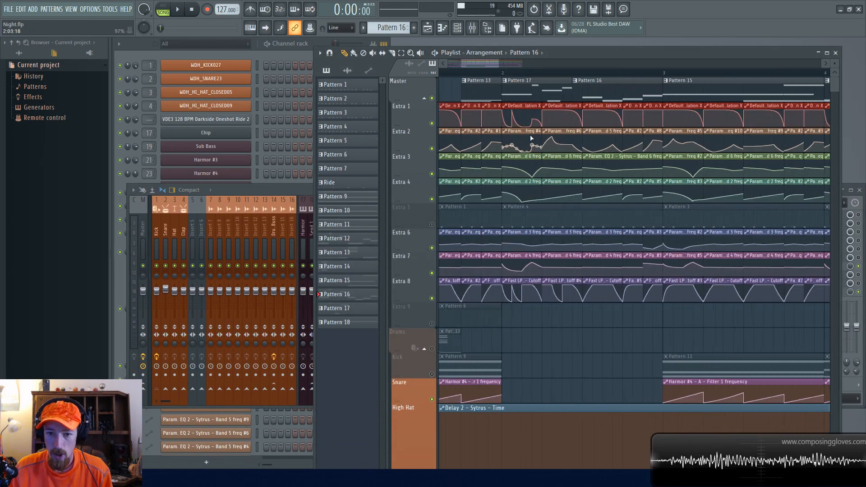
scroll(667, 151, "left", 5)
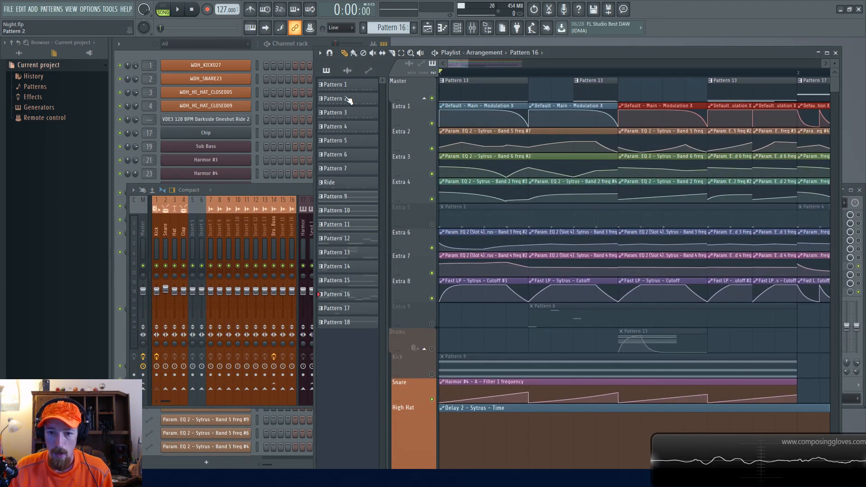
left_click(144, 44)
left_click(229, 191)
key("space")
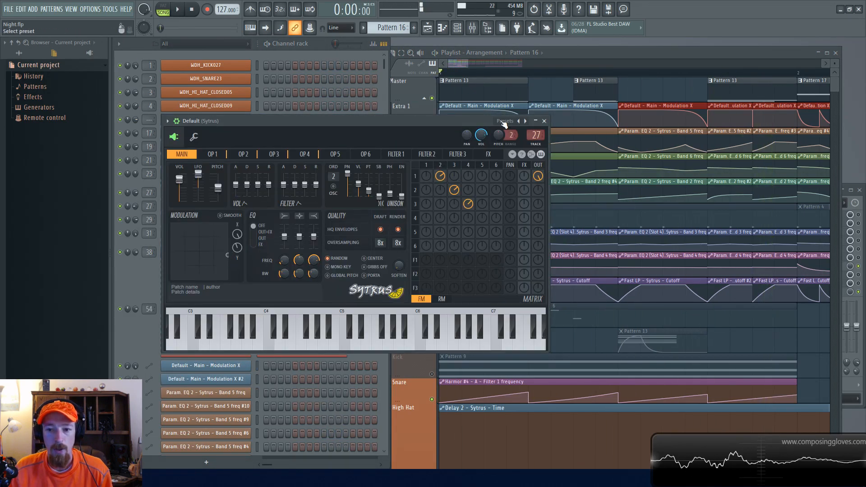
left_click(544, 121)
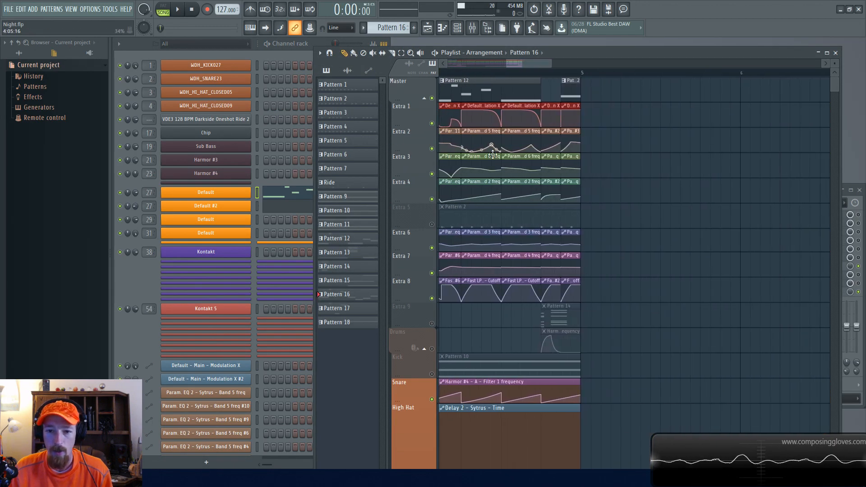
Audition the dry synth from the start of Pattern 12 at bar 4
left_click(628, 73)
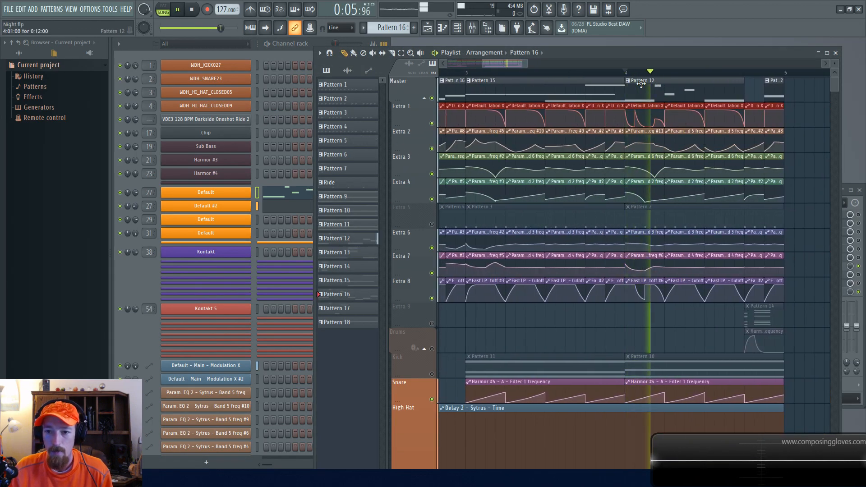
key("space")
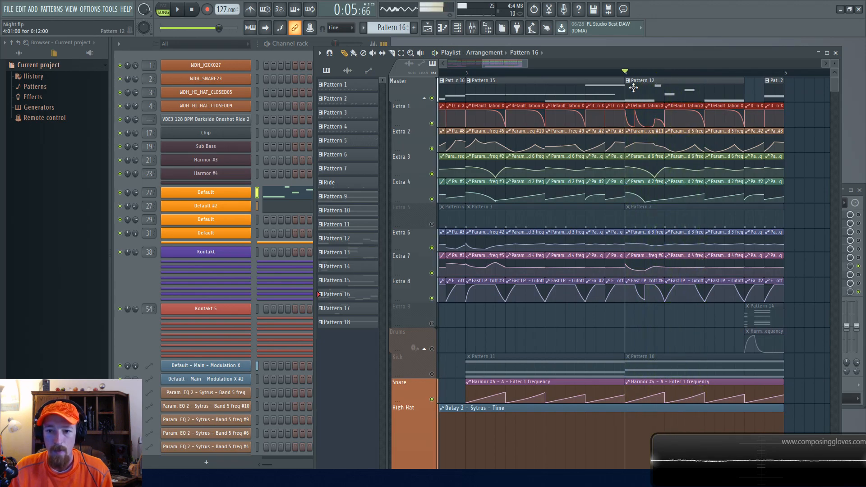
scroll(571, 124, "left", 5)
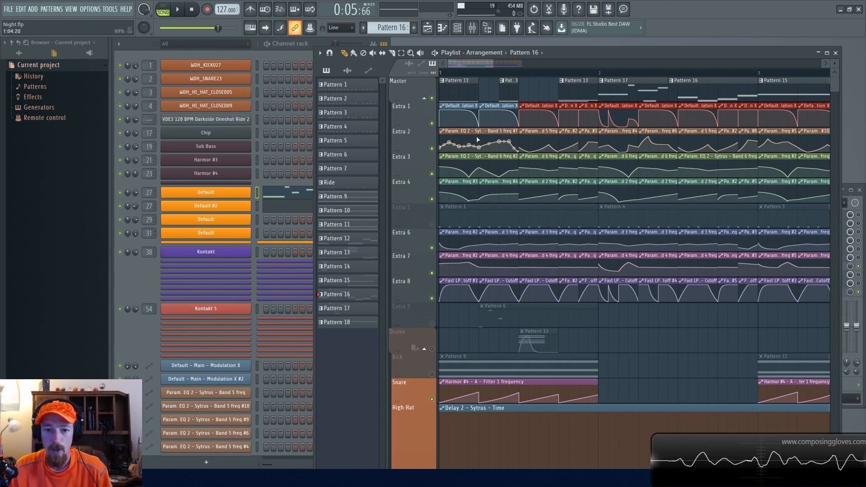
Return the playhead to bar 1 and audition the opening Pattern 13 section several times alongside its Modulation X automation
left_click(464, 73)
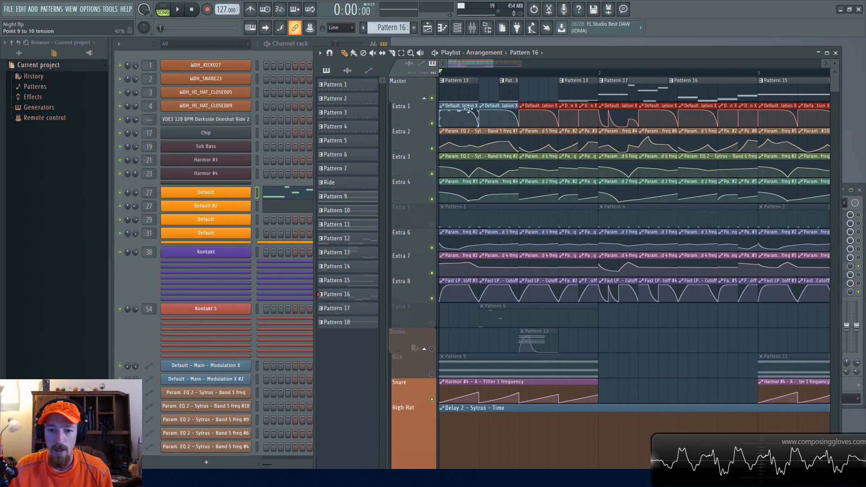
key("space")
key("space")
key("space")
key("space")
key("space")
key("space")
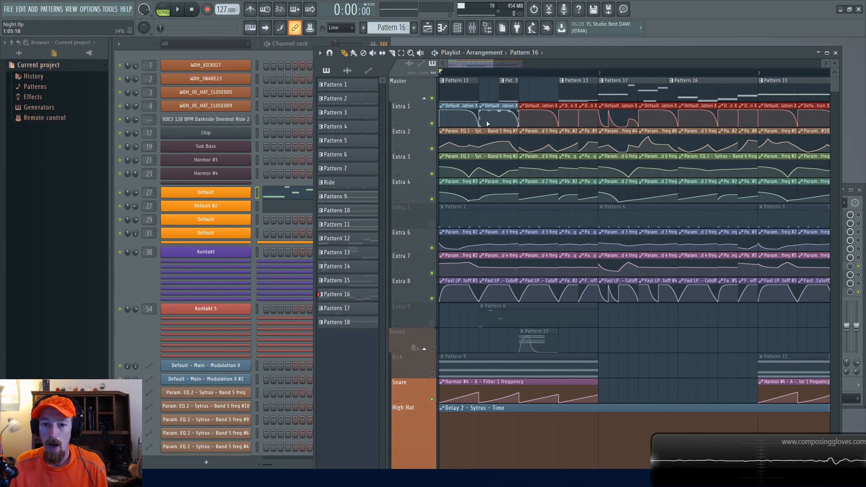
Select the opening Pattern 13 clip together with the first Modulation X automation clip on Extra 1
left_click(460, 93, "ctrl")
left_click_drag(470, 99, 467, 113)
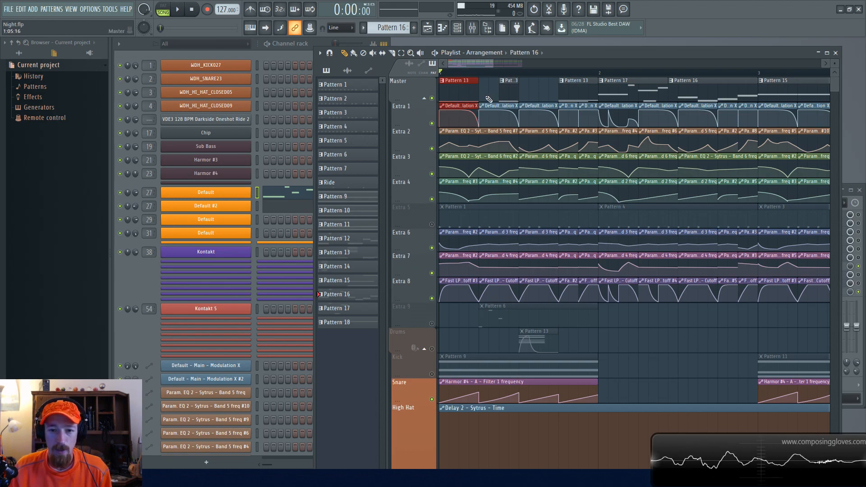
Reopen the Sytrus Default channel, fine-tune its channel volume, audition the playlist from bar 1, and close Sytrus
left_click(481, 34)
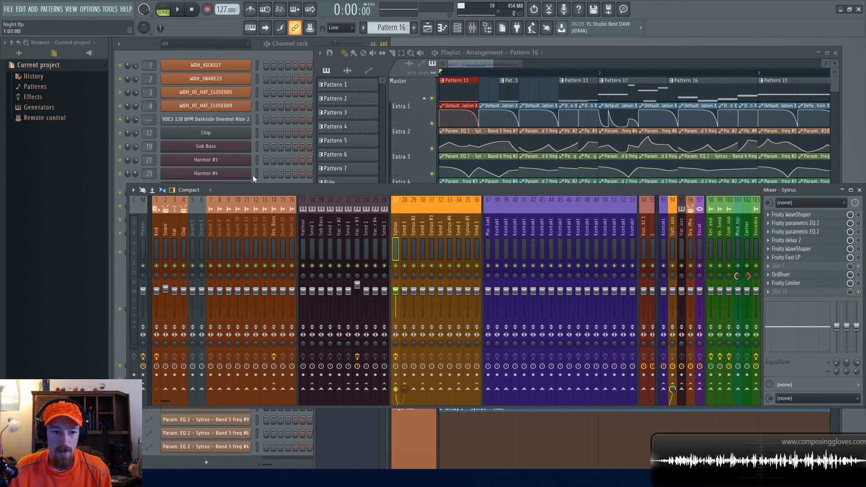
left_click_drag(268, 183, 267, 247)
left_click(223, 197)
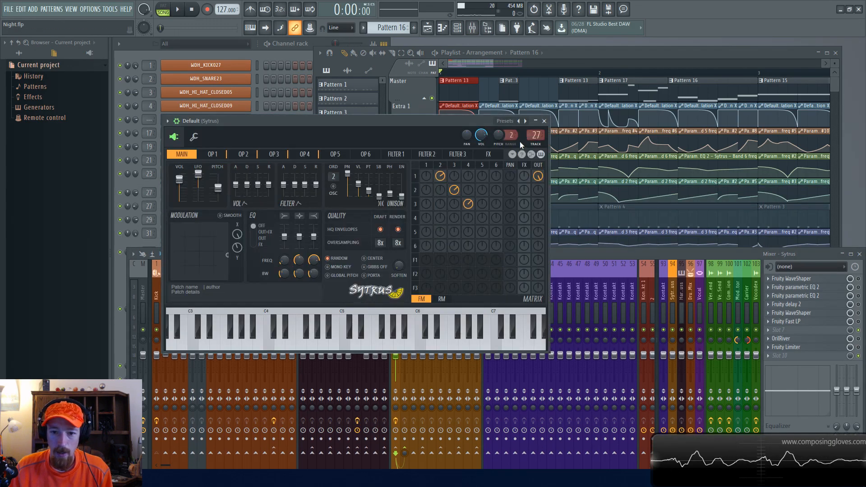
left_click_drag(481, 136, 481, 137)
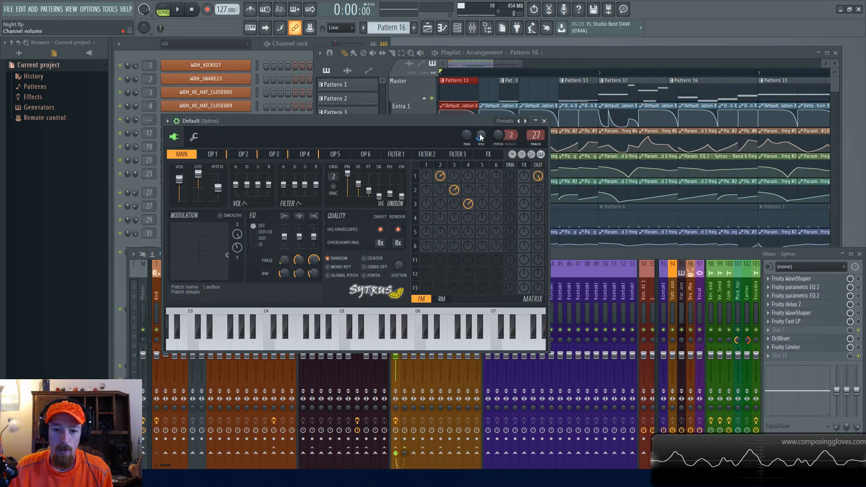
key("space")
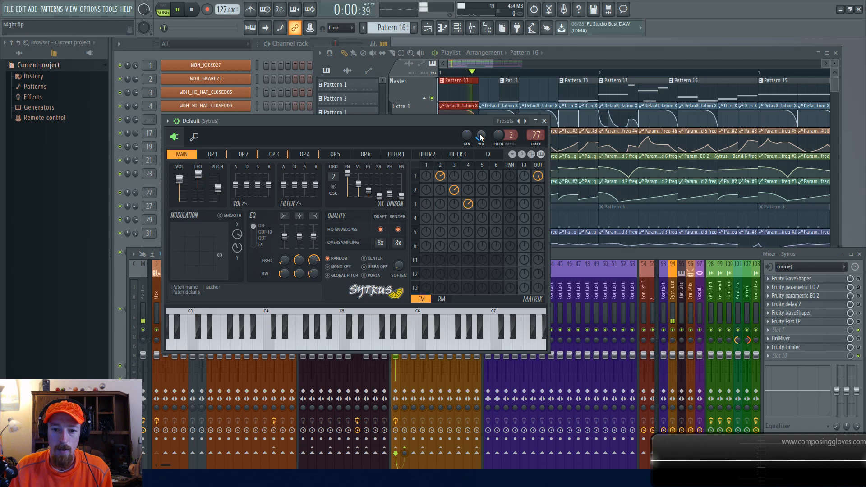
left_click(544, 122)
key("space")
Enable the first Fruity WaveShaper on the Sytrus mixer track, and audition the playlist while examining its curve
left_click_drag(486, 253, 474, 202)
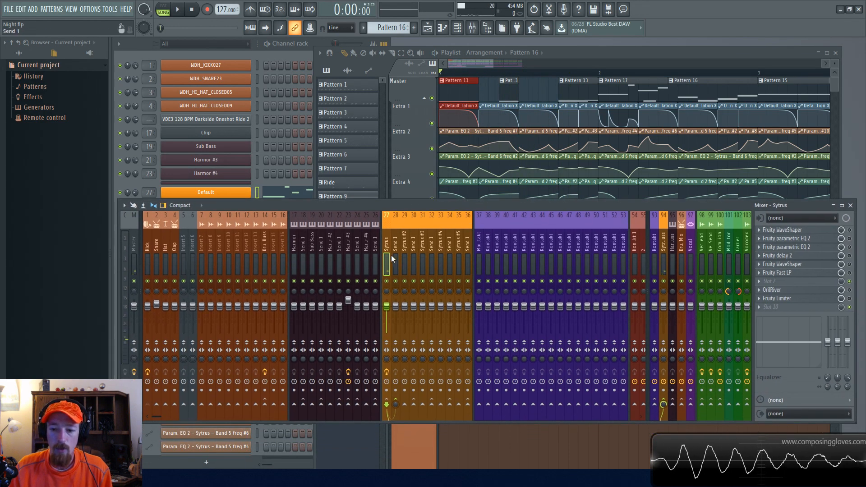
left_click(800, 230)
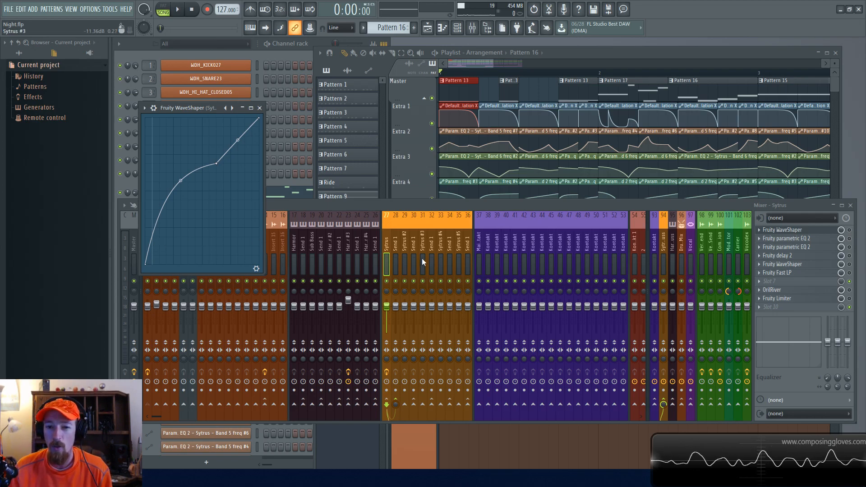
left_click(849, 230)
left_click(804, 231)
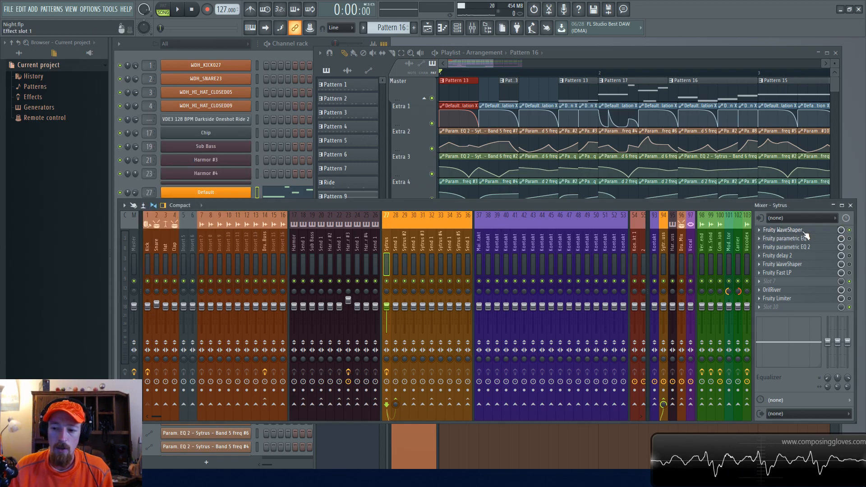
left_click(803, 232)
key("space")
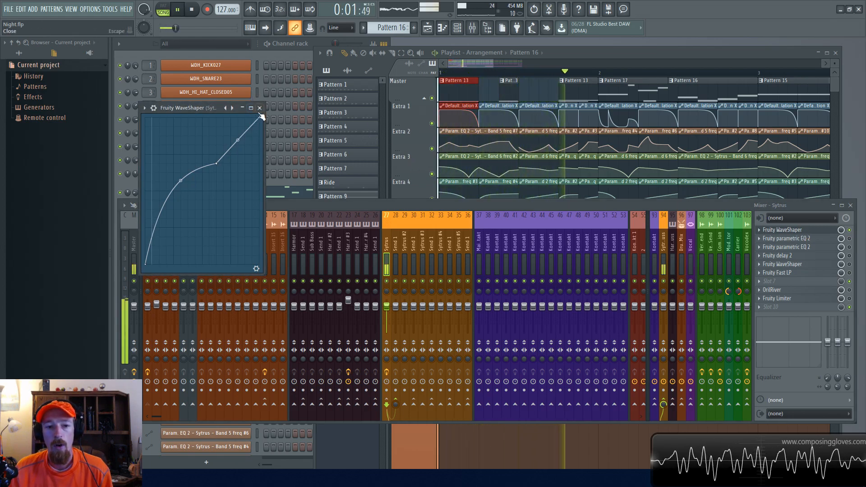
key("space")
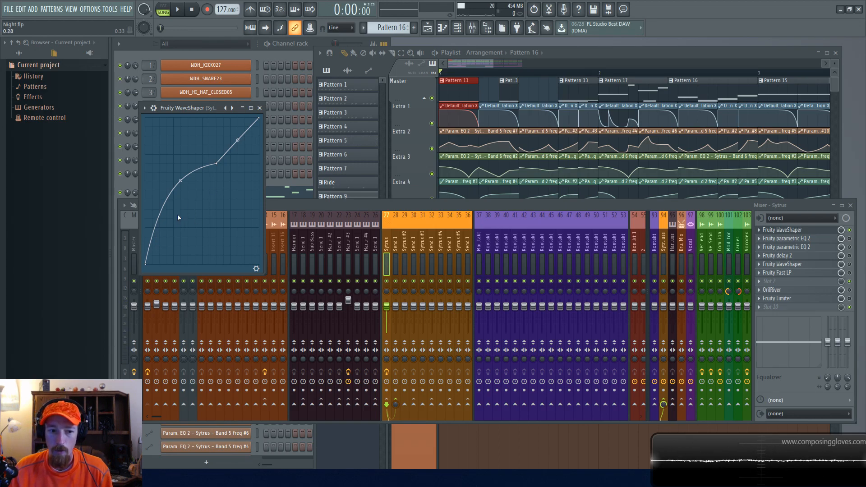
left_click(260, 109)
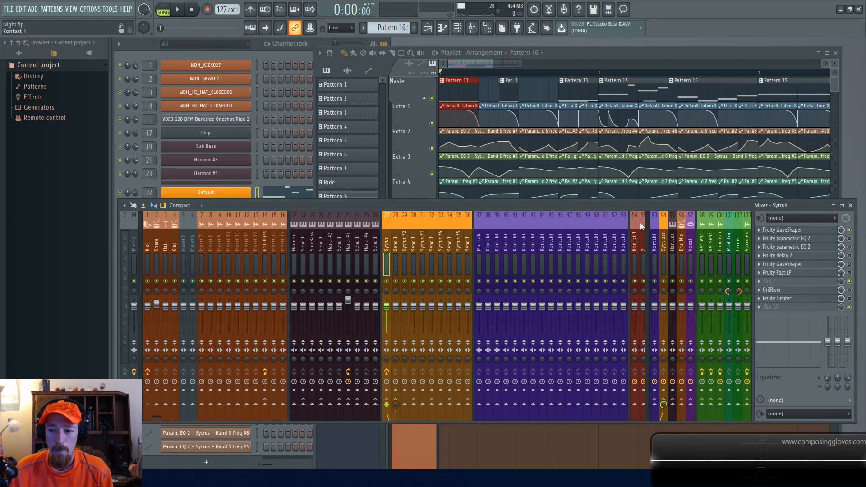
Examine the first Fruity parametric EQ 2 on the Sytrus track, and select its opening automation clips on Extra 2 to Extra 4
left_click(808, 239)
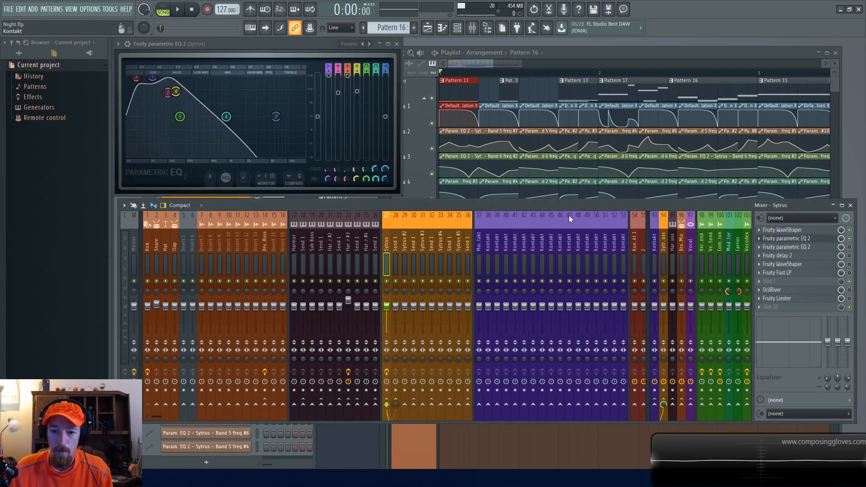
left_click_drag(570, 206, 605, 283)
left_click_drag(462, 141, 655, 195)
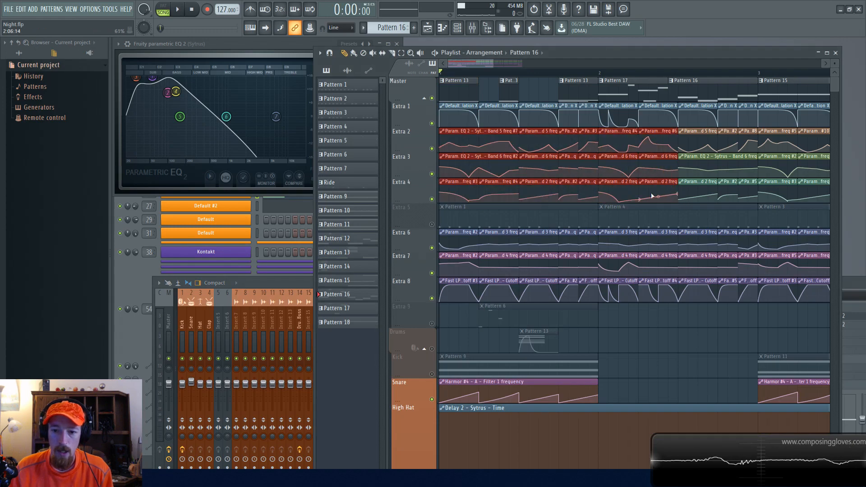
scroll(625, 190, "down", 2)
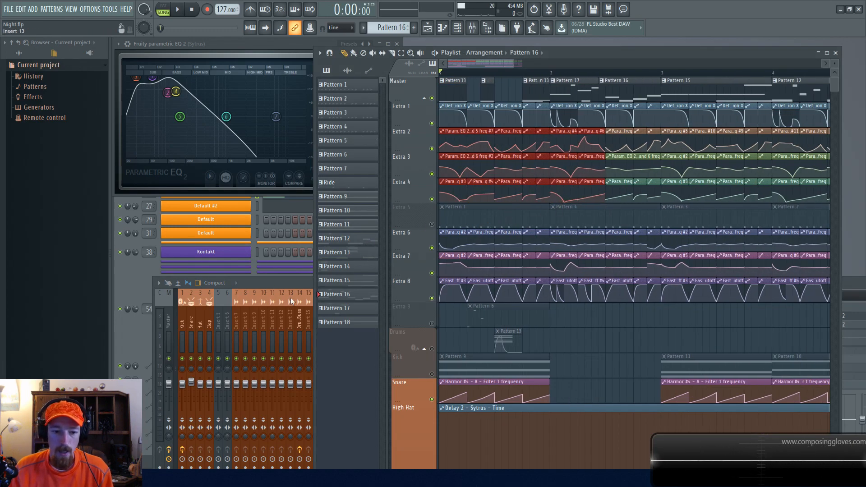
Open the second Fruity parametric EQ 2 on the Sytrus mixer track for comparison with the first
left_click(293, 285)
left_click(819, 327)
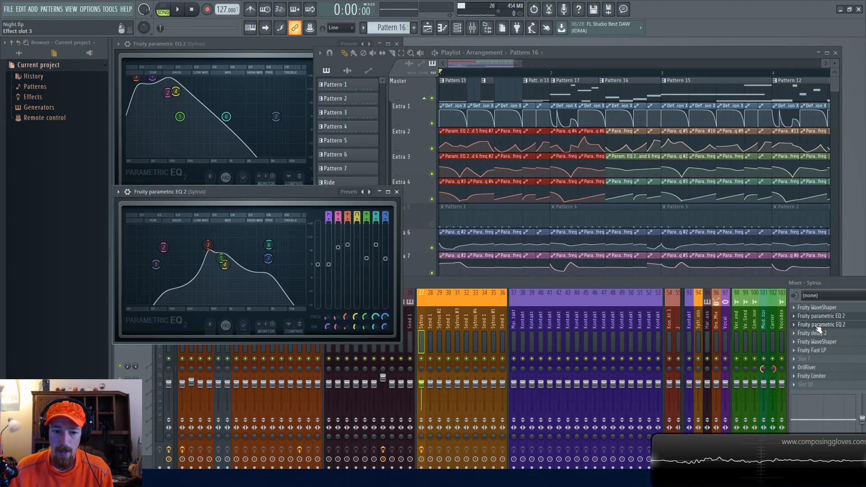
Select the second EQ's opening automation clips on Extra 6 and Extra 7, and the first EQ's clips on Extra 2 to Extra 4
left_click(570, 52)
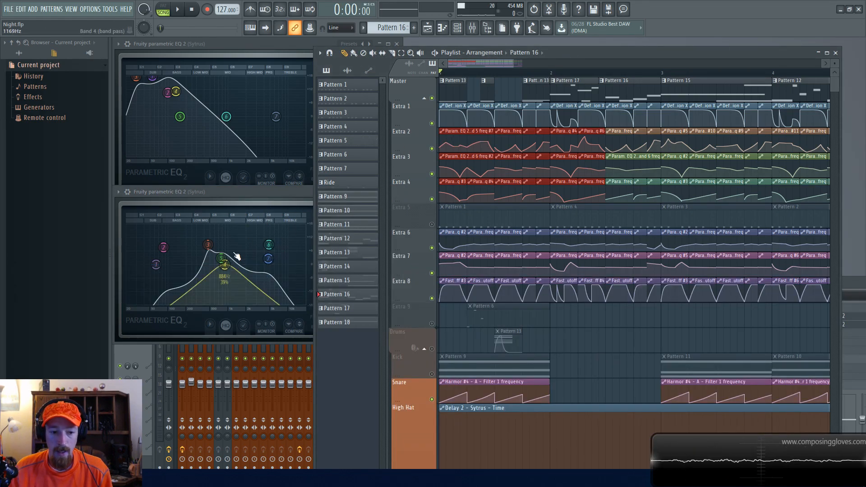
left_click_drag(453, 263, 559, 241)
left_click_drag(458, 247, 605, 262)
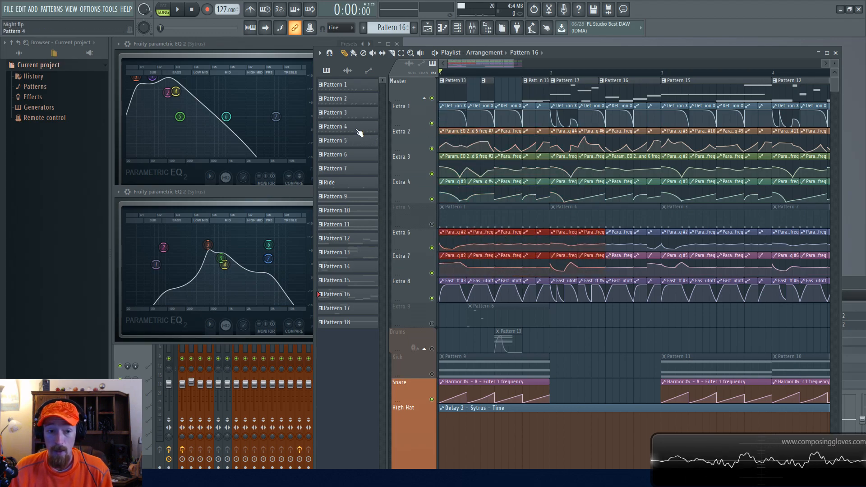
left_click_drag(447, 130, 677, 198)
scroll(571, 200, "down", 2)
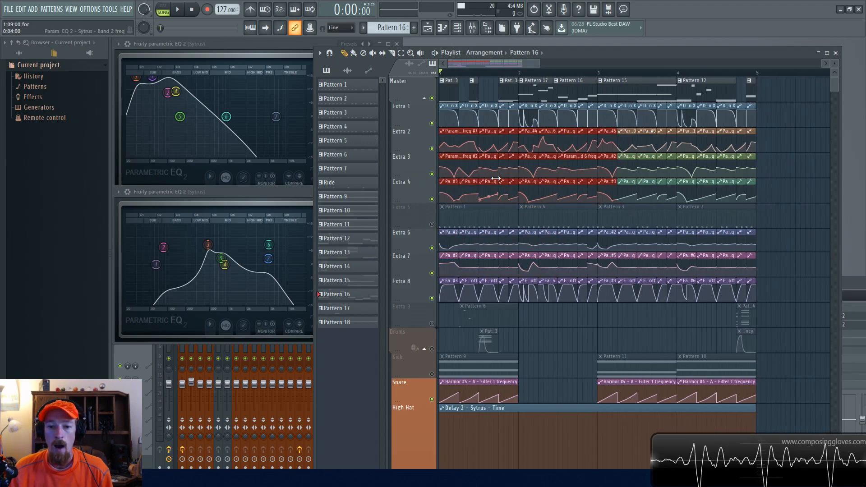
scroll(547, 191, "up", 2)
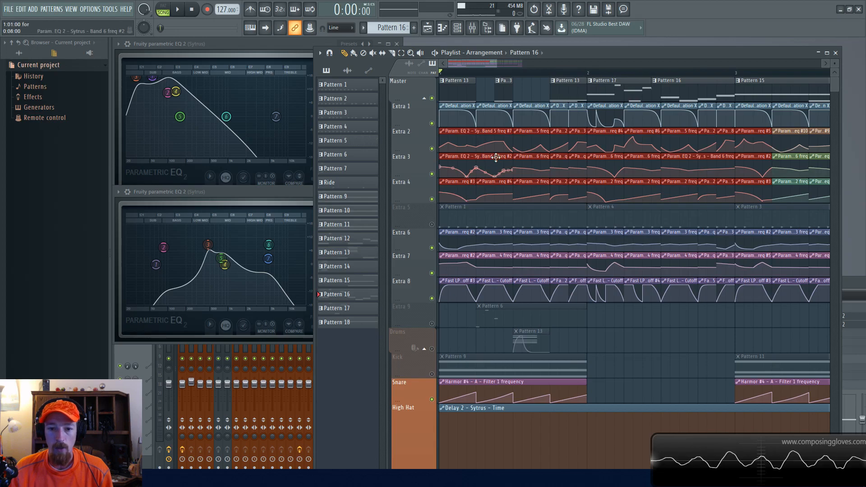
Audition the playlist from the start while watching both EQ curves, and select the opening Band 2 frequency clip on Extra 4
left_click(482, 76)
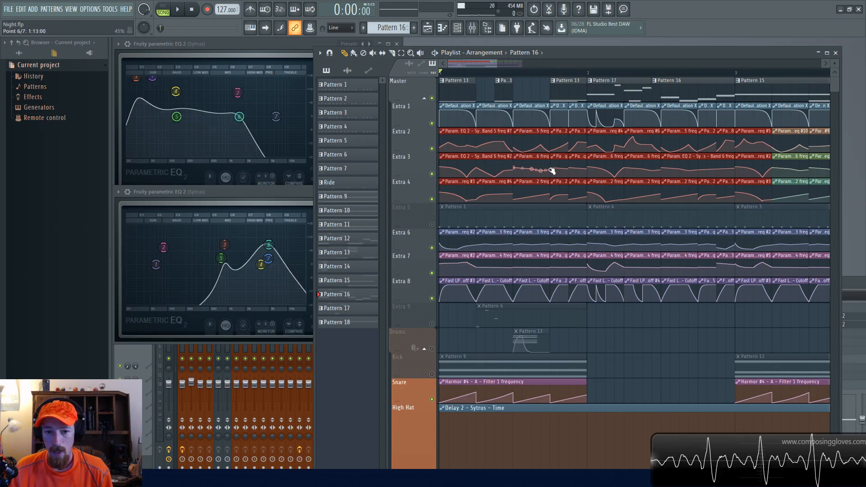
key("space")
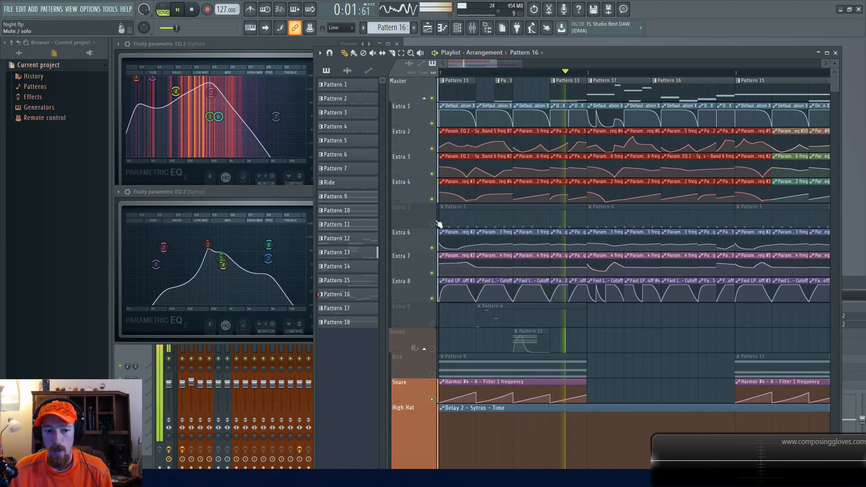
key("space")
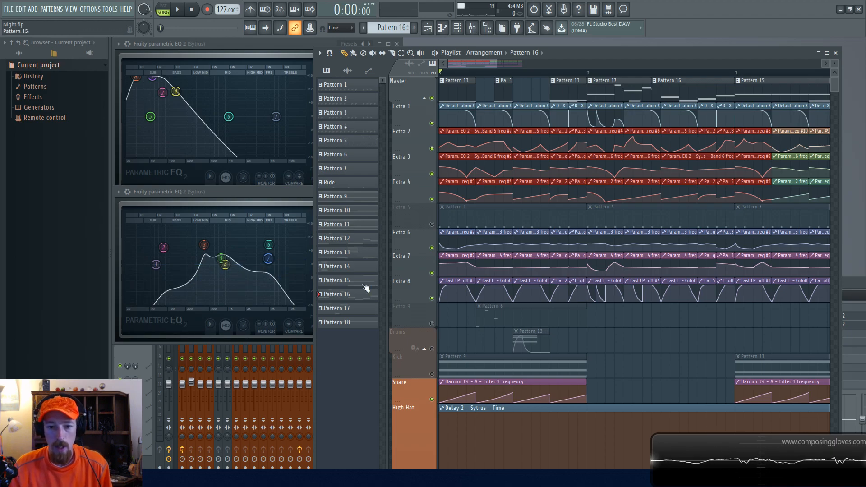
left_click(469, 191)
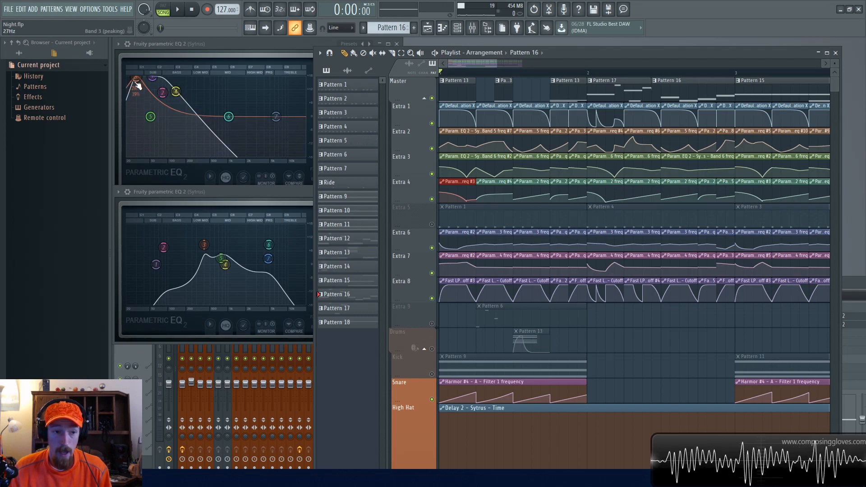
Check the filter type of Band 4 in the second Fruity parametric EQ 2, and bring the first EQ forward for comparison
right_click(226, 266)
mouse_move(250, 288)
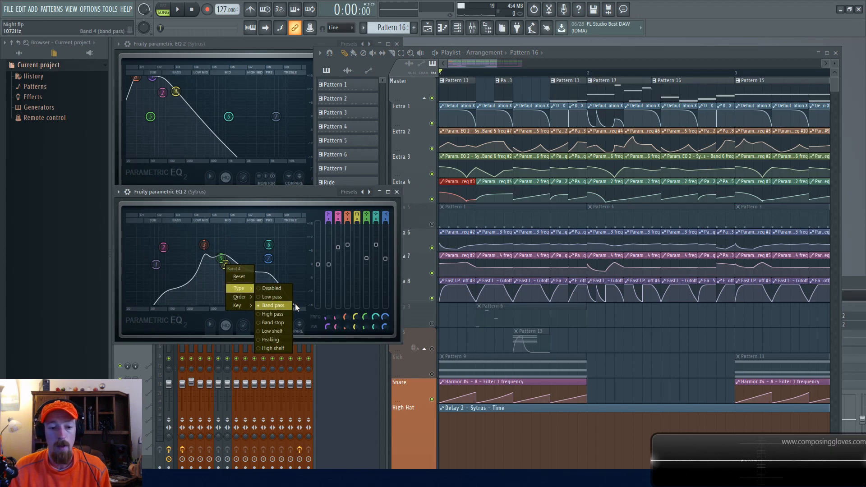
left_click(307, 190)
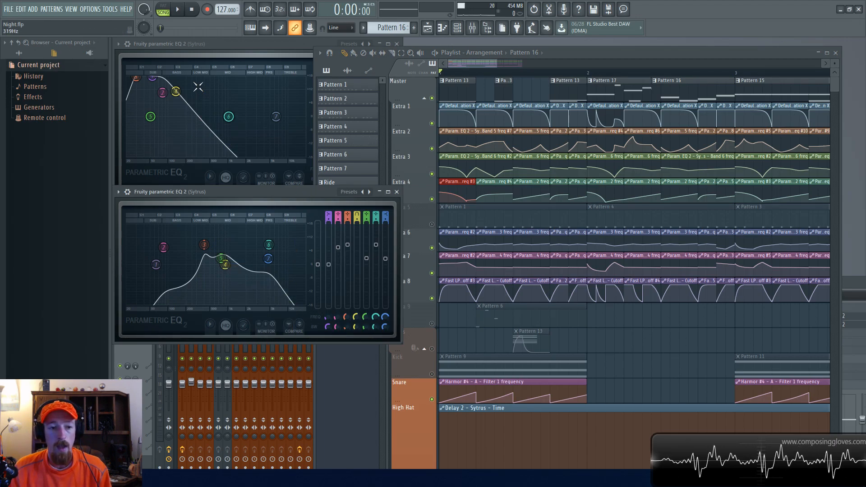
left_click(240, 48)
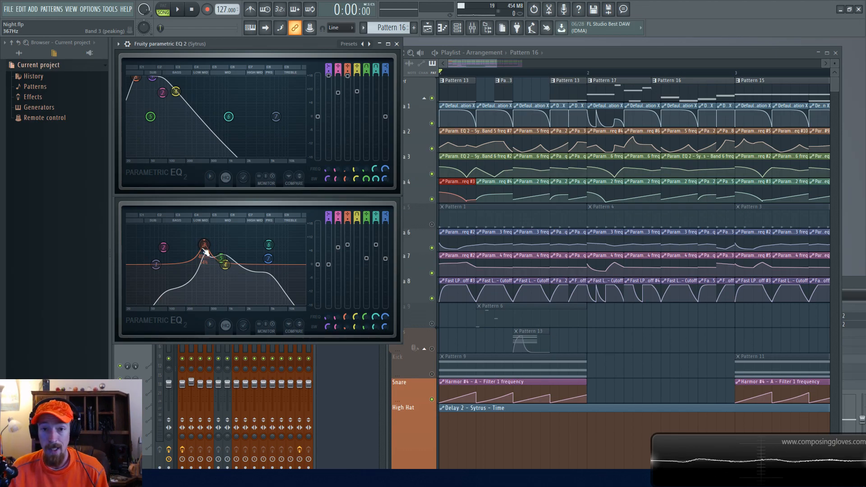
Audition the playlist's opening briefly, and select the first bar's EQ automation clips on Extra 2 to Extra 4
left_click(487, 66)
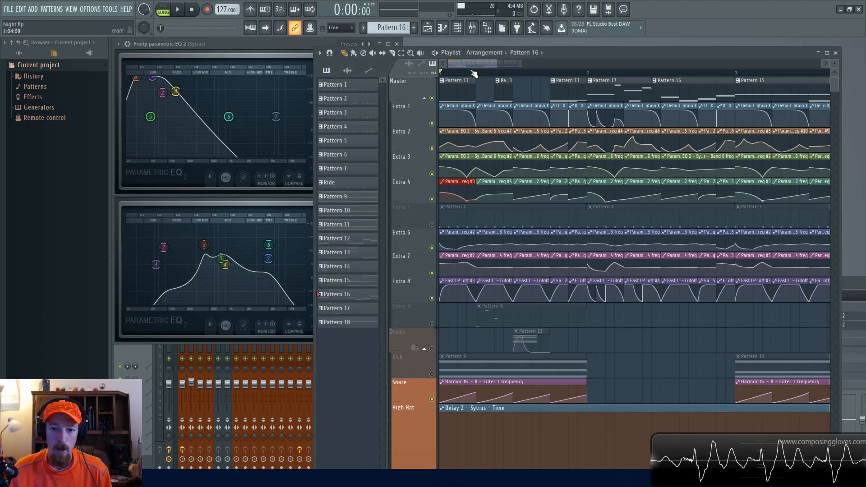
key("space")
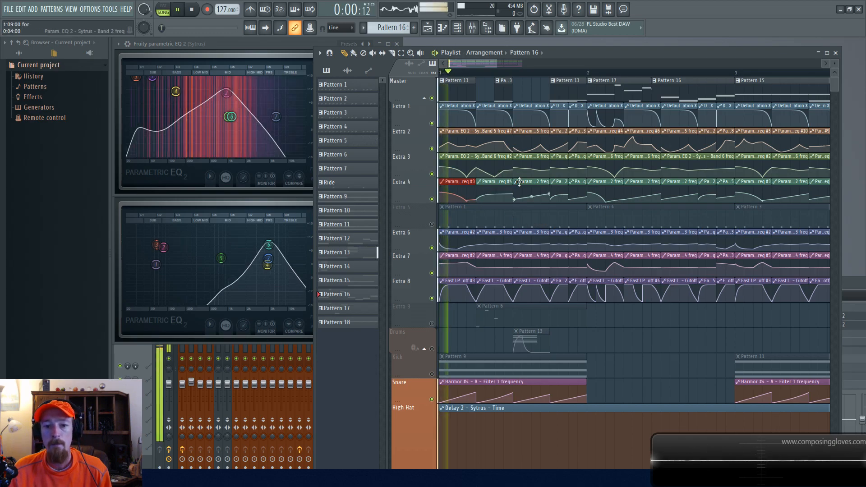
key("space")
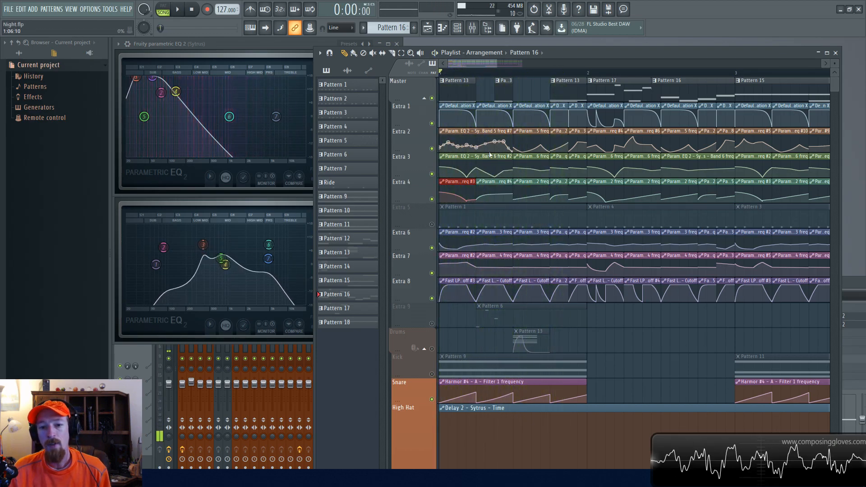
left_click_drag(576, 130, 459, 198)
scroll(461, 192, "up", 2)
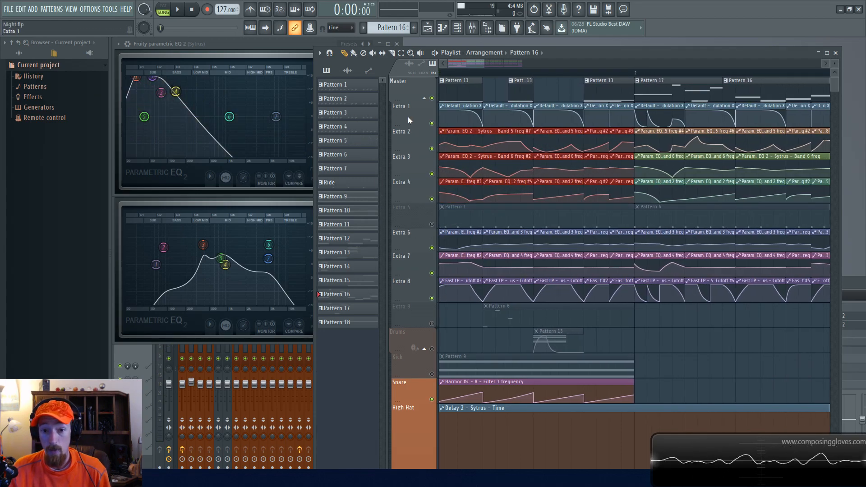
left_click_drag(465, 143, 620, 193)
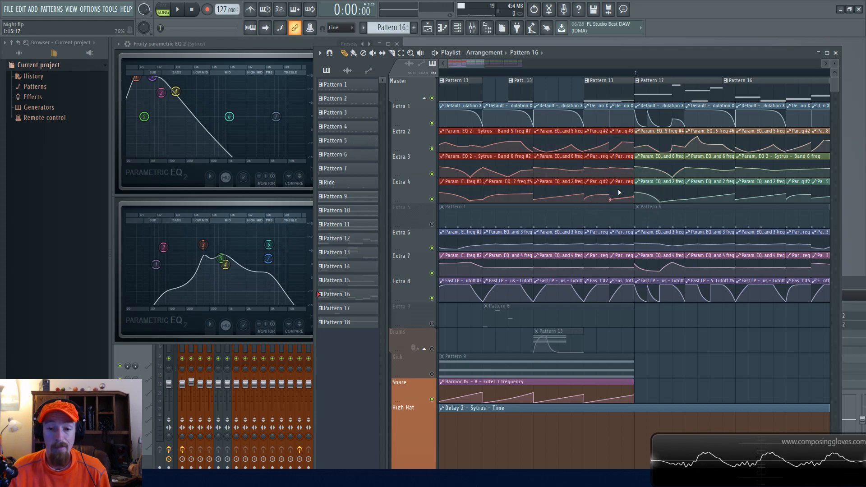
Select the opening Band 5 frequency clip on Extra 2 and audition it while watching the first EQ
left_click_drag(458, 143, 519, 142)
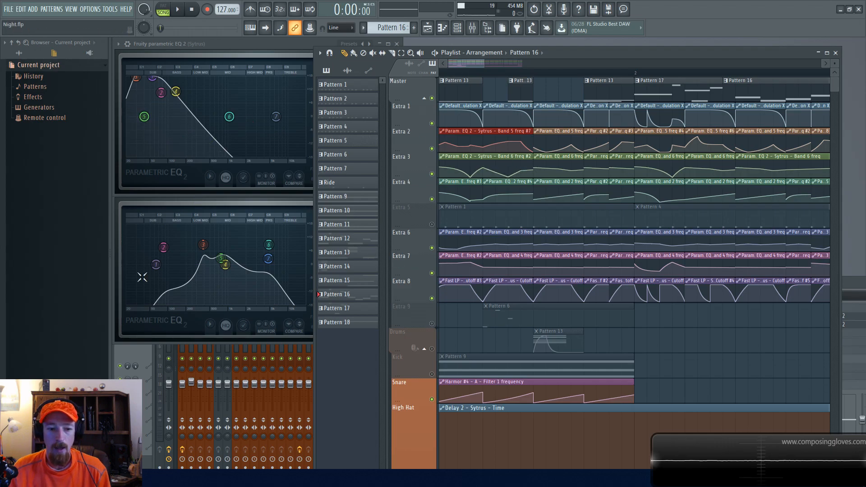
key("space")
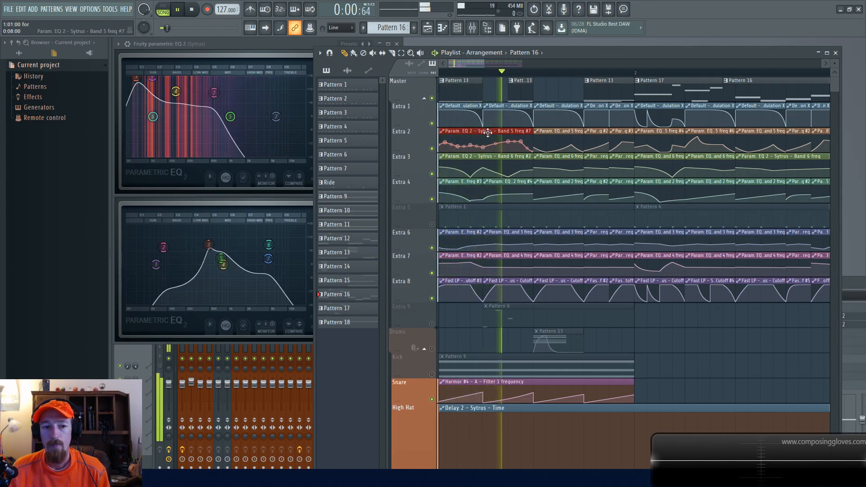
key("space")
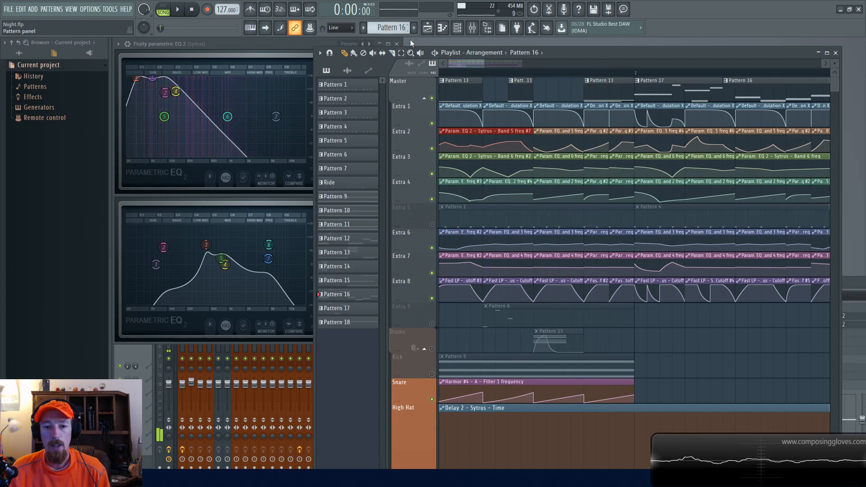
Open the mixer, shift its window slightly, and return to the playlist
left_click(472, 31)
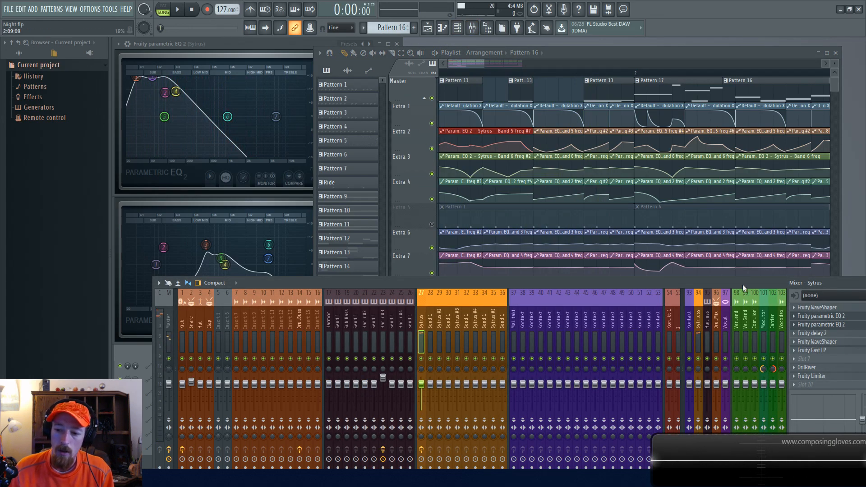
left_click_drag(743, 284, 708, 287)
left_click_drag(579, 287, 617, 288)
left_click(478, 65)
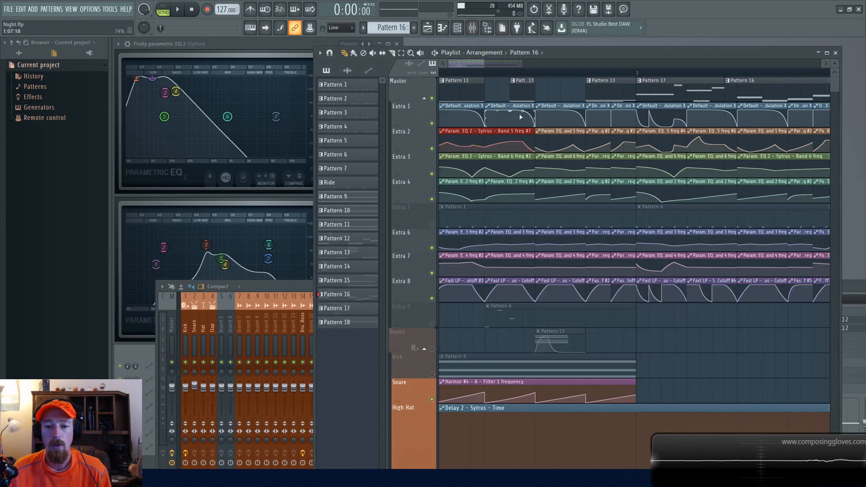
Audition the playlist's opening, and bring the second Fruity parametric EQ 2 in front of the mixer to view its full curve
key("space")
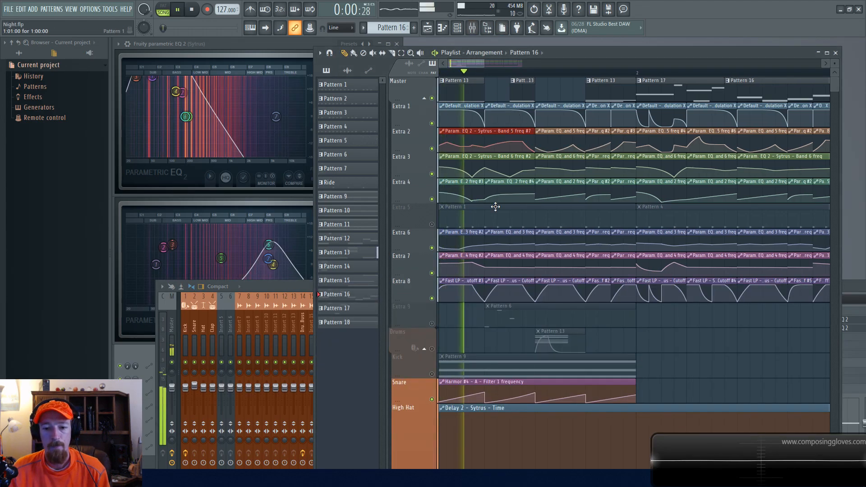
left_click(291, 200)
left_click_drag(479, 76, 424, 77)
left_click_drag(485, 98, 538, 94)
scroll(514, 93, "up", 1)
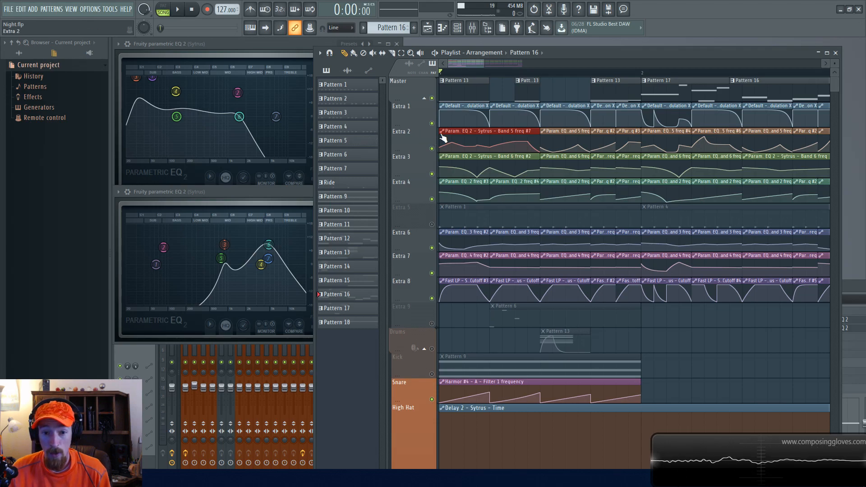
Compare the opening EQ automation clips by selecting the Extra 2 to Extra 4 and Extra 6 to Extra 7 groups, and audition them in short bursts
left_click_drag(448, 127, 502, 198)
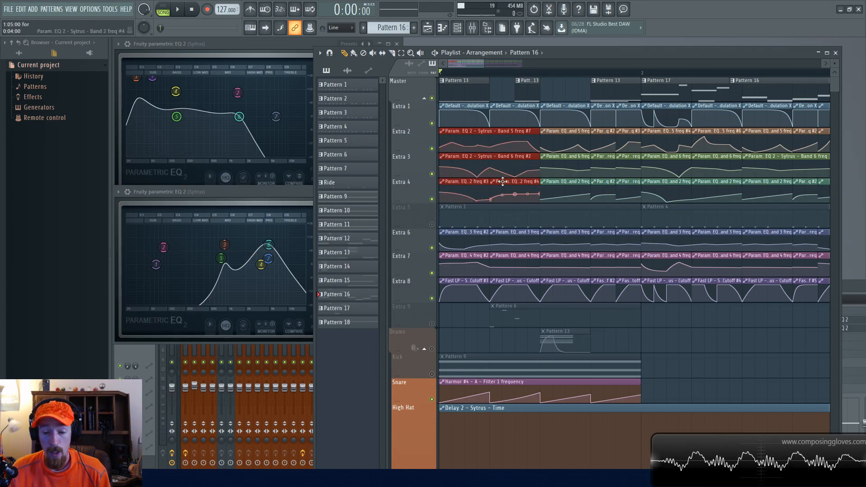
left_click_drag(450, 227, 487, 276)
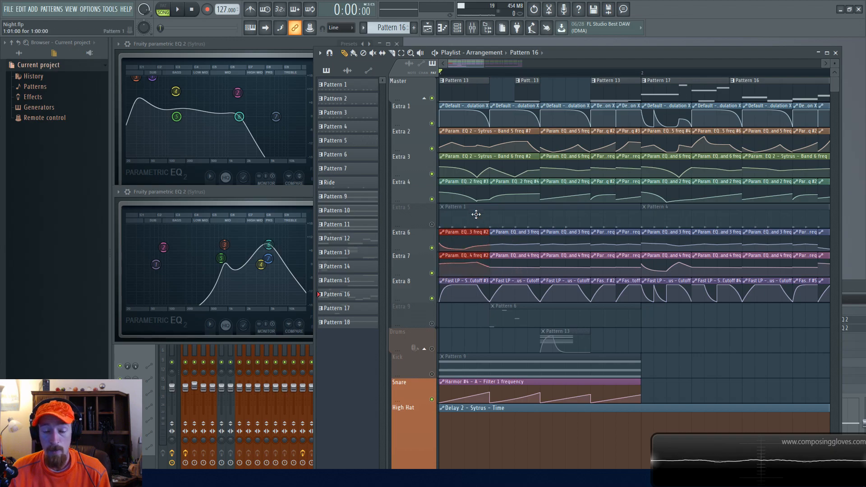
left_click_drag(457, 128, 474, 182)
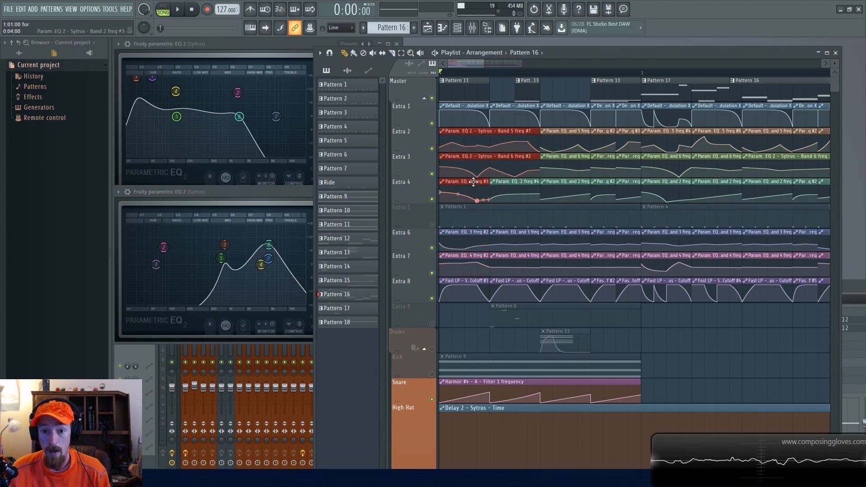
key("space")
key("space")
key("space")
key("space")
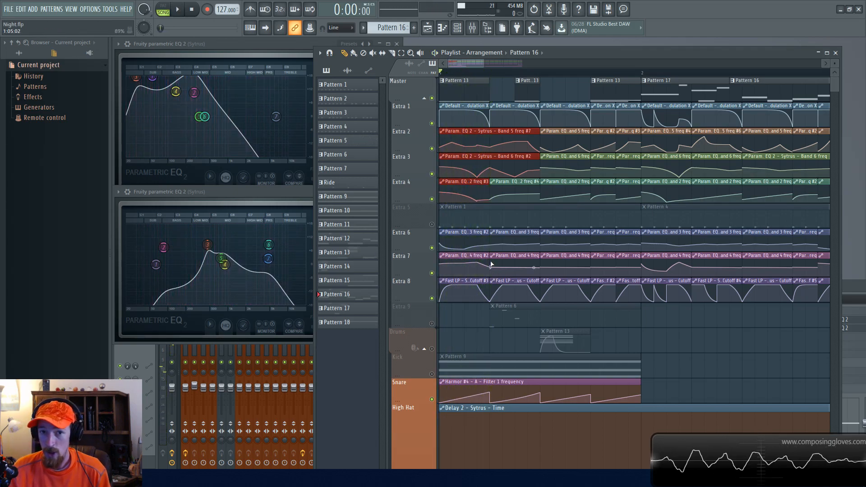
Select the opening Band 4 frequency clip on Extra 7, and reposition the mixer so the Sytrus track's effect slots are fully in view
left_click_drag(457, 264, 475, 263)
scroll(475, 263, "up", 3)
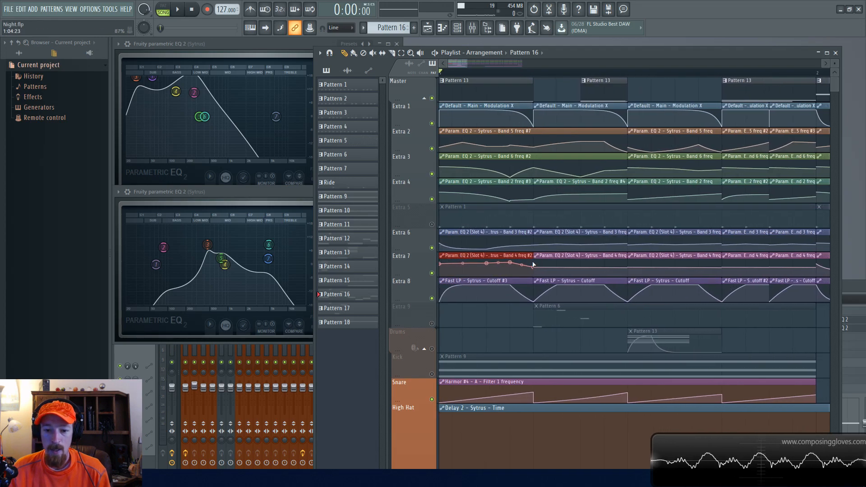
left_click(159, 404)
left_click_drag(666, 289, 533, 289)
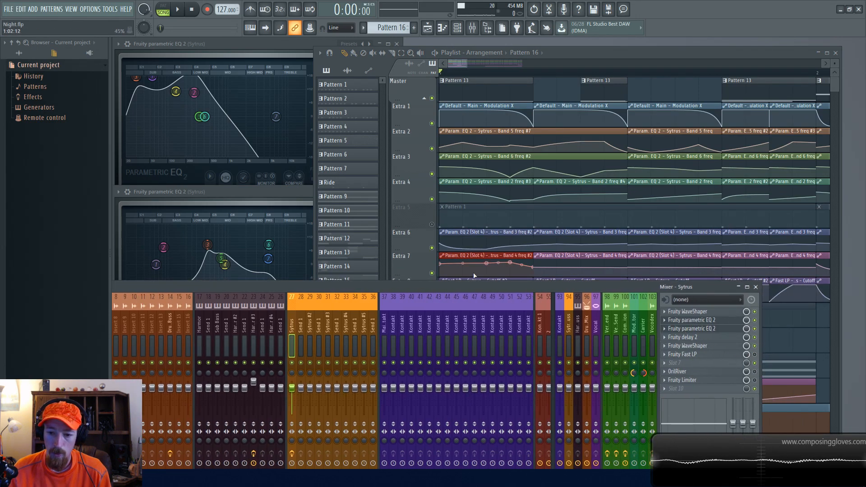
Audition the playlist's opening repeatedly while watching the automated EQ bands and the Sytrus mixer track
left_click(599, 47)
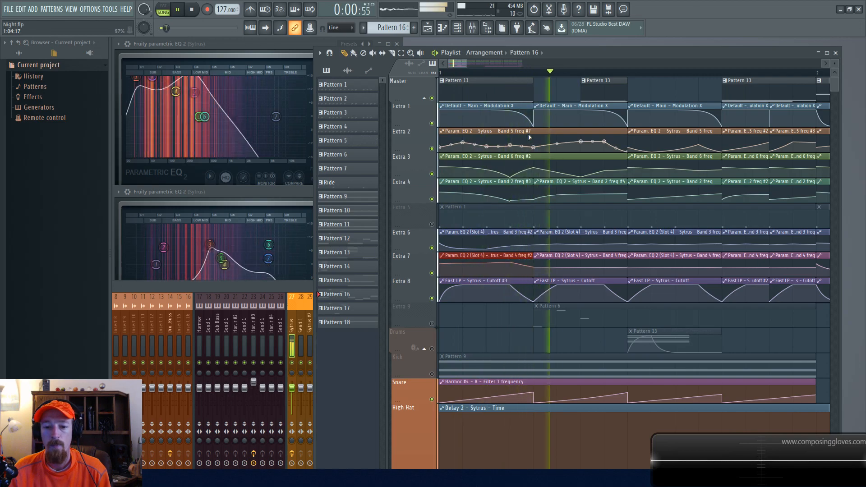
left_click(296, 288)
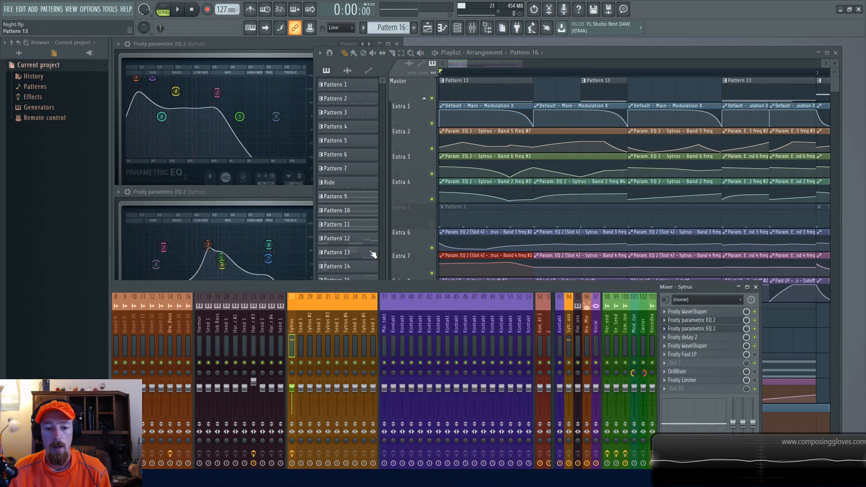
key("space")
key("space")
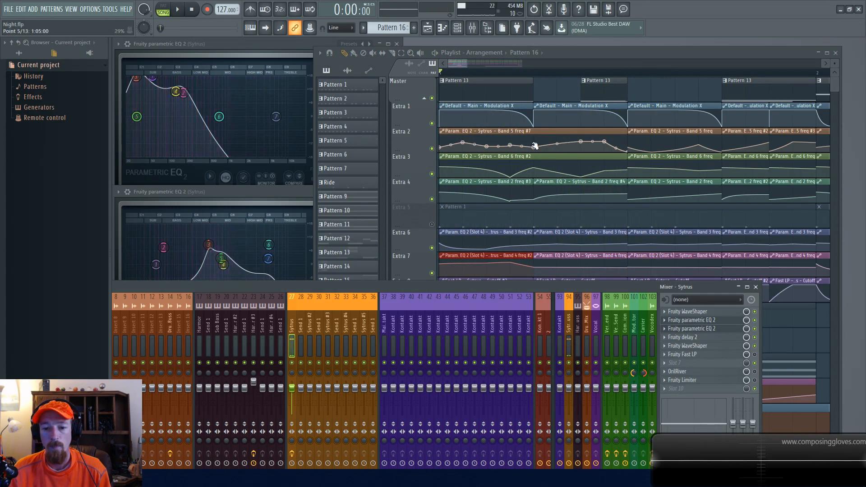
Examine the EQ automation clips on Extra 2 to Extra 7 against Band 4 of the second Fruity parametric EQ 2
scroll(534, 145, "down", 2)
scroll(537, 154, "up", 2)
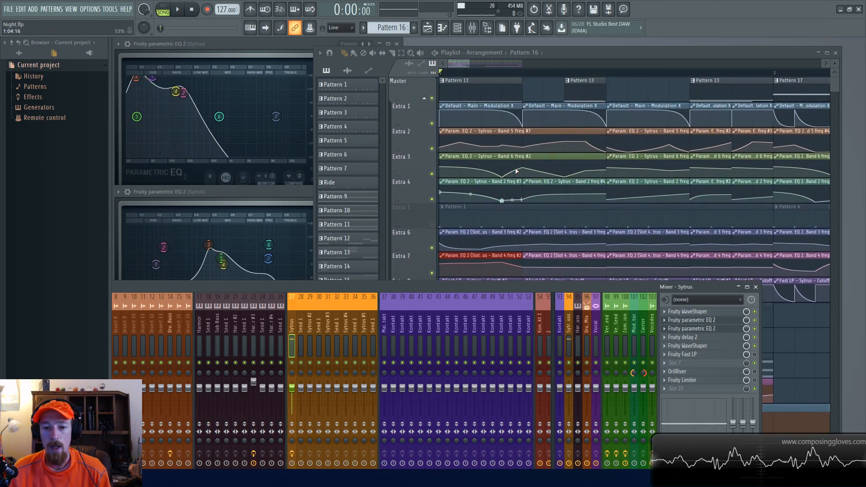
scroll(500, 236, "down", 1)
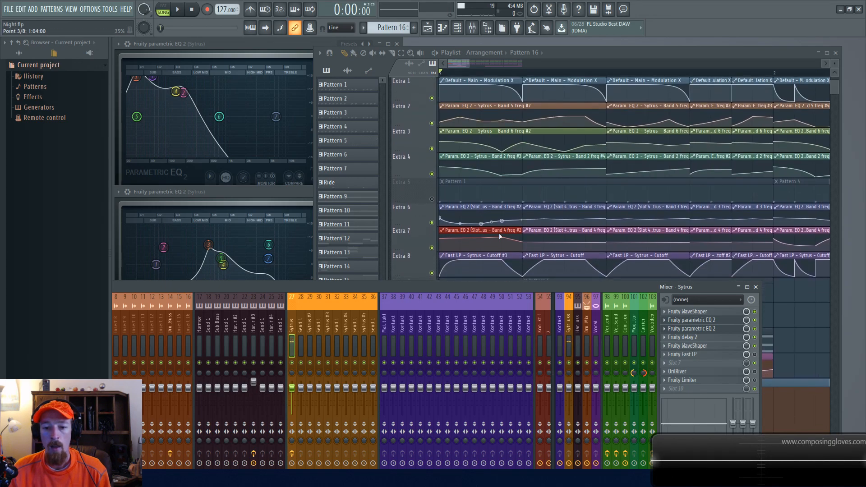
left_click(476, 233)
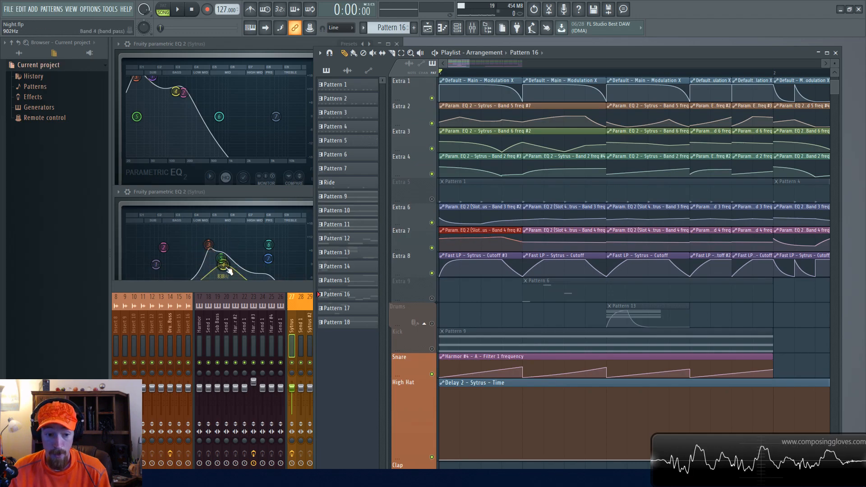
Bring the second Fruity parametric EQ 2 forward and audition the playlist's opening while watching its Band 4 movement
left_click(254, 207)
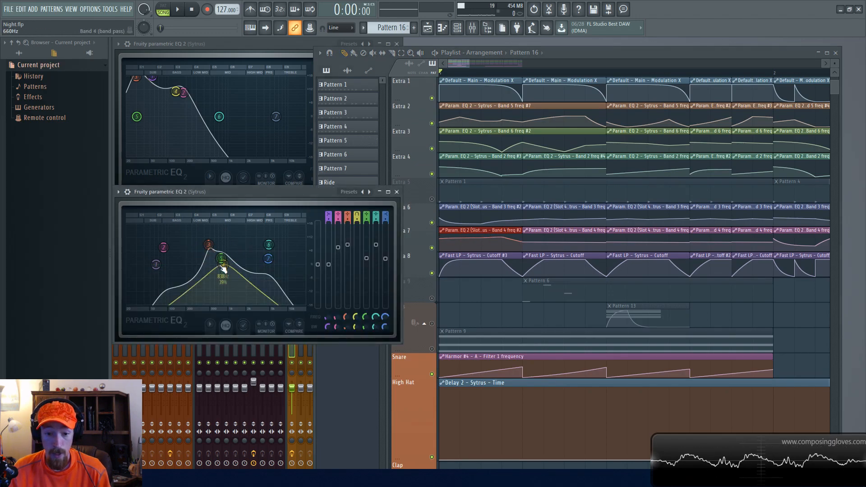
key("space")
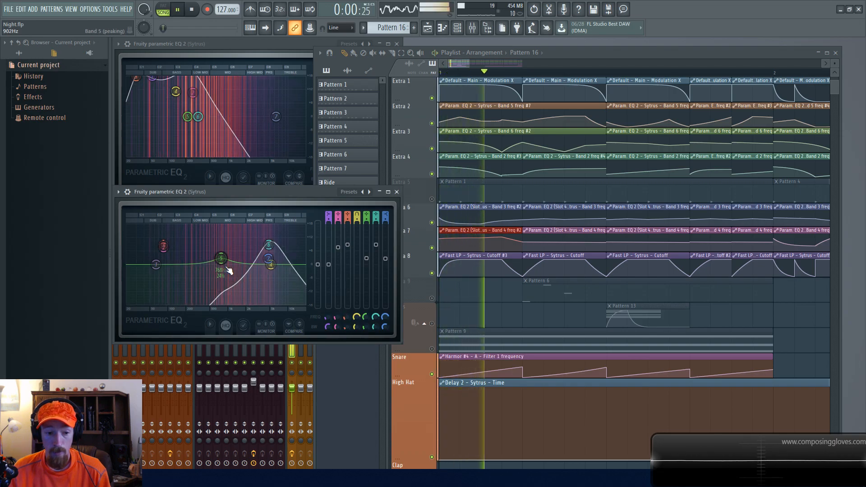
key("space")
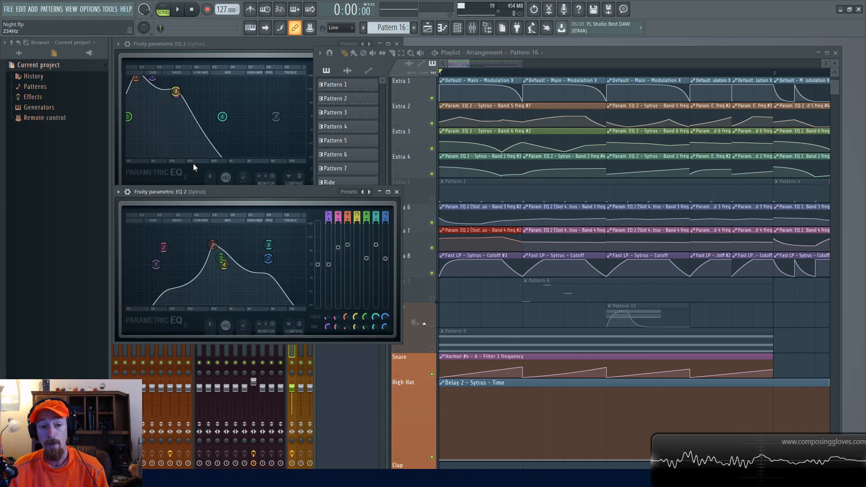
Try lowering the curve of the opening Band 4 frequency clip on Extra 7 and audition the altered EQ movement
left_click(504, 238)
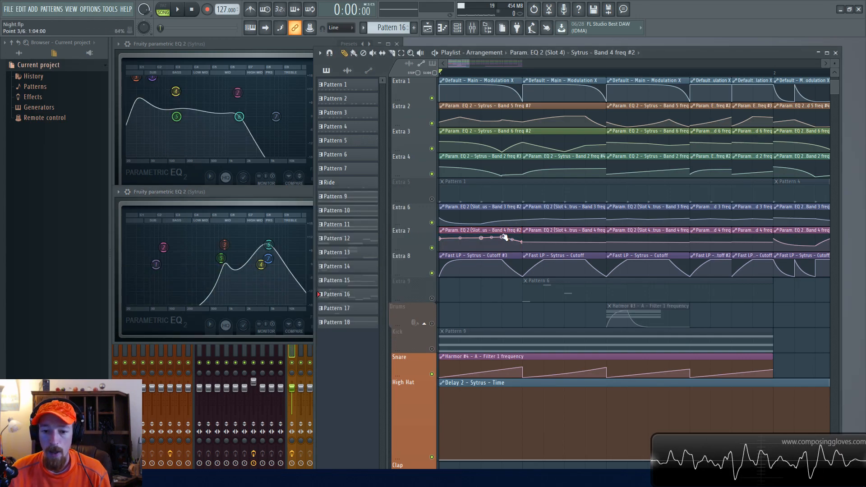
left_click_drag(483, 239, 500, 249)
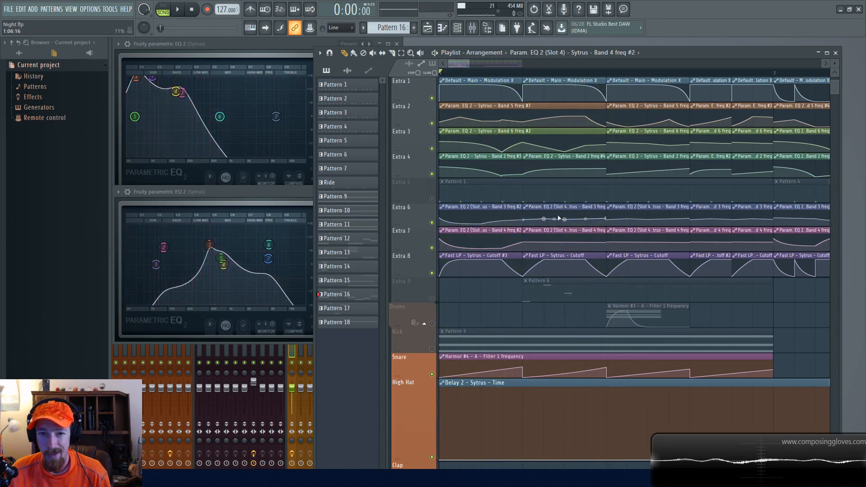
key("space")
key("space")
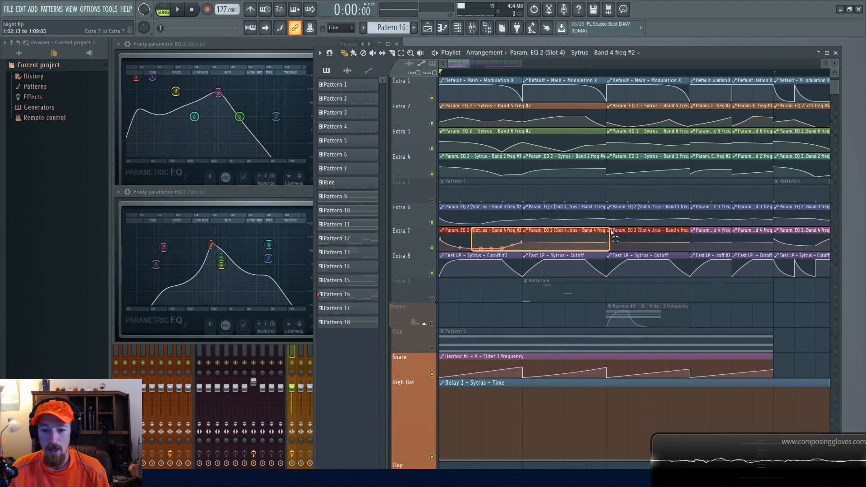
Undo the curve changes to the opening Band 4 frequency clip on Extra 7 and dismiss the GeForce Experience overlay
key("ctrl+z")
key("alt+z")
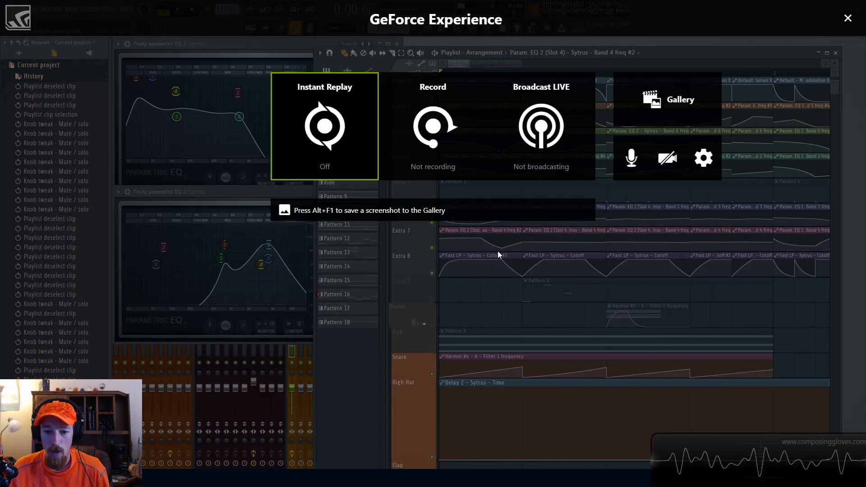
key("alt+z")
key("ctrl+z")
key("ctrl+z")
key("alt+z")
key("alt+z")
key("alt+z")
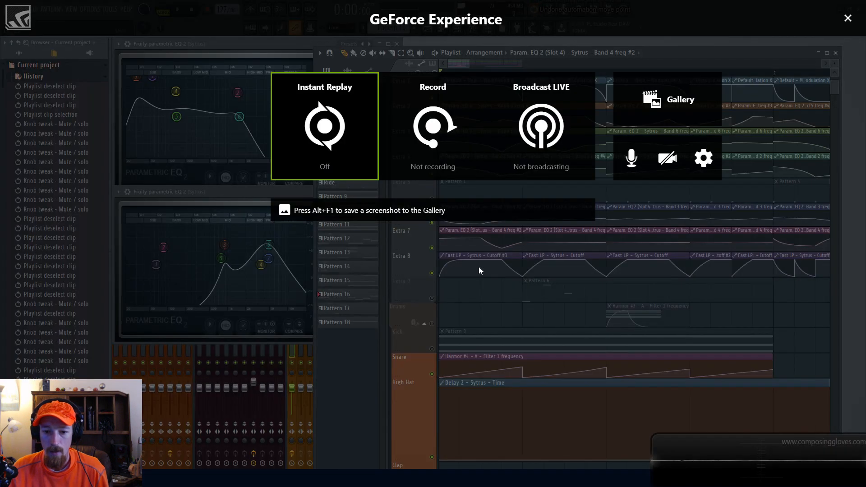
key("alt+z")
key("alt+z")
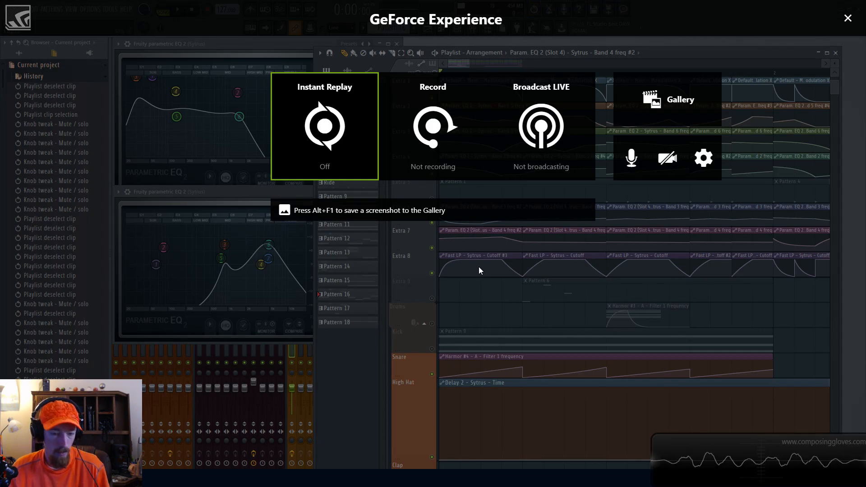
key("alt+z")
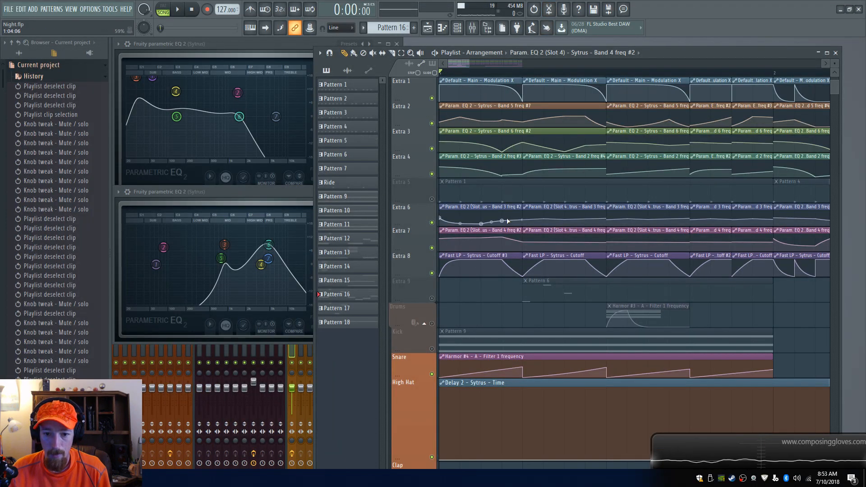
Examine more of the automation timeline and select the first three Band 4 frequency clips on Extra 7
scroll(508, 218, "up", 1)
scroll(510, 217, "down", 3, "ctrl")
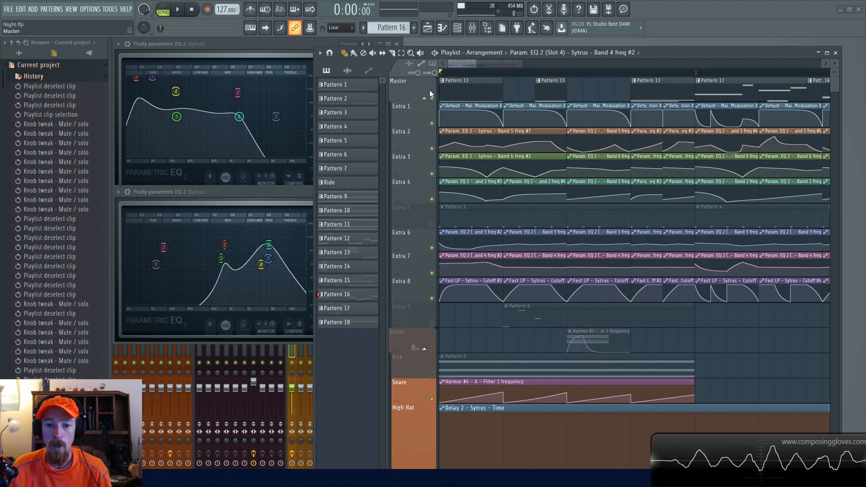
left_click(452, 254)
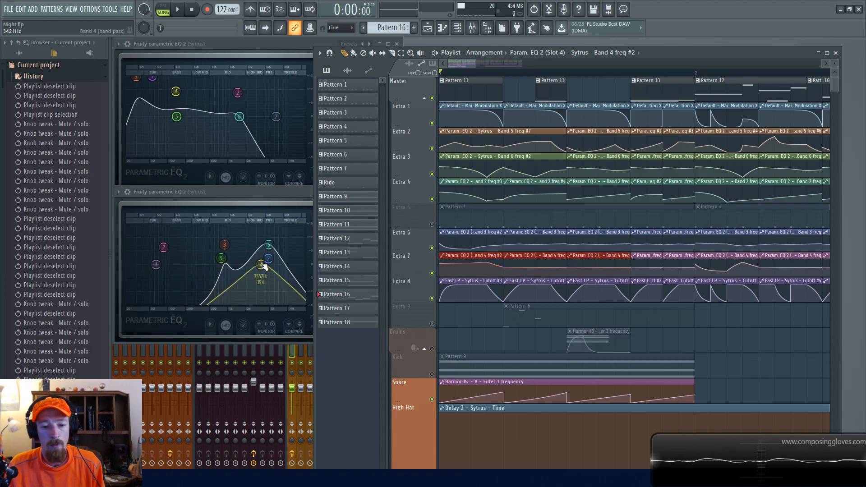
scroll(609, 235, "right", 2)
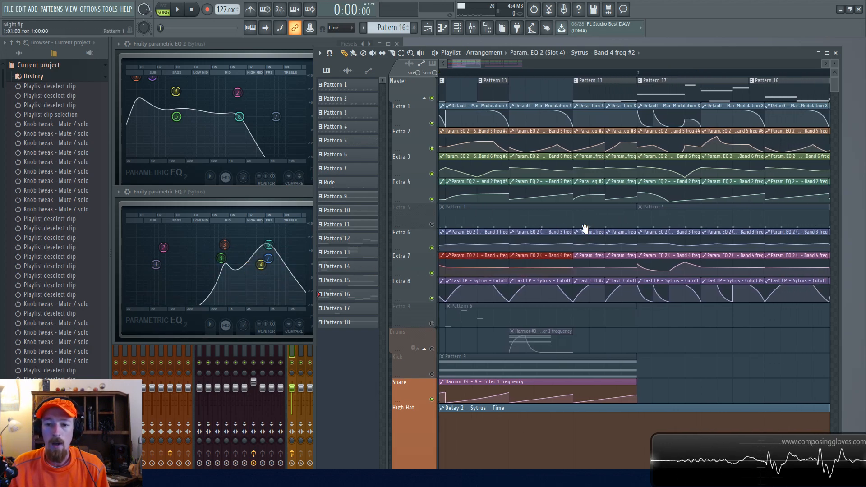
Set the playback position to the last Pattern 13 clip in bar 1, show the mixer, and bring the second EQ forward
left_click(577, 73)
left_click(473, 28)
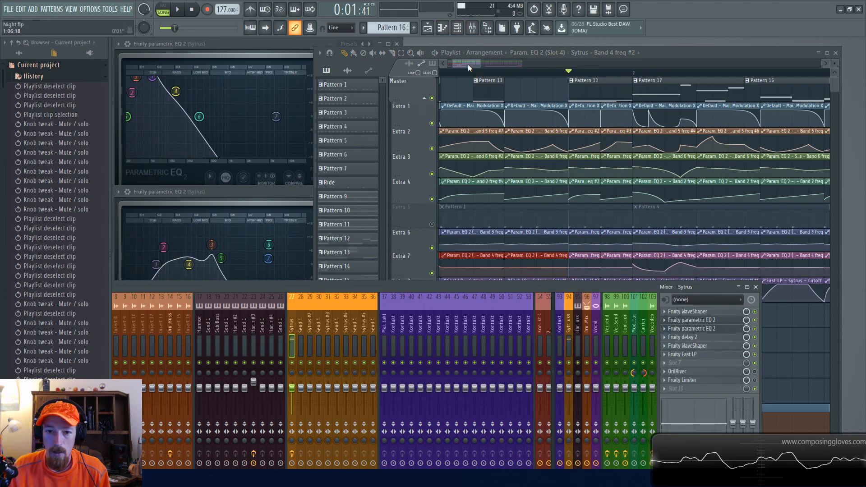
left_click_drag(469, 68, 475, 64)
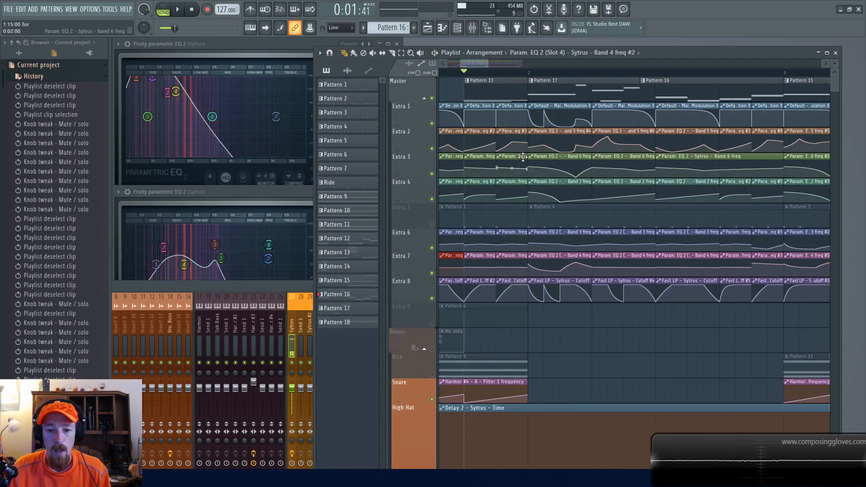
left_click_drag(523, 157, 559, 178)
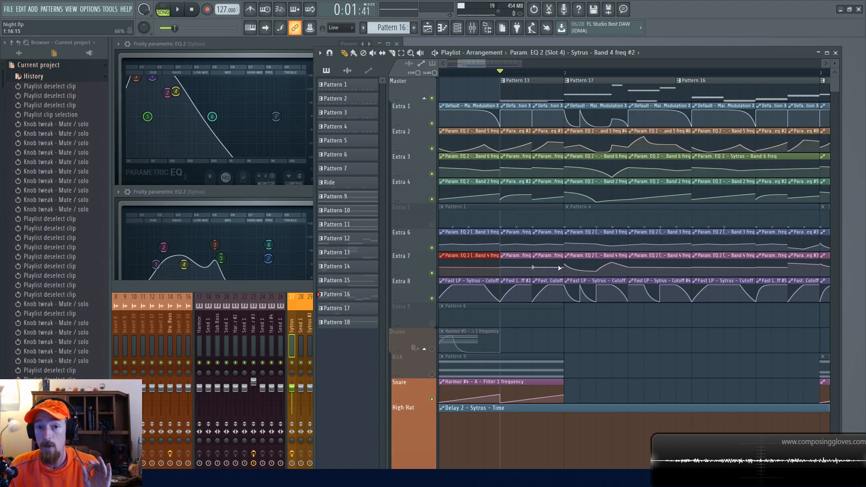
left_click(245, 203)
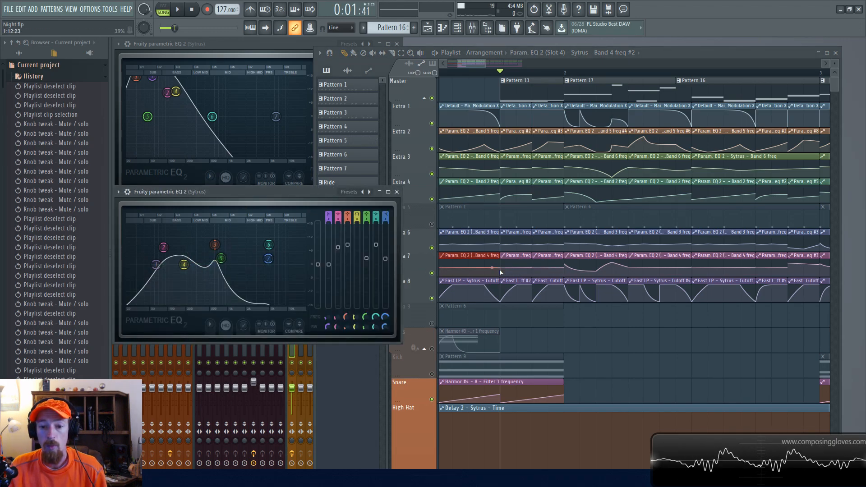
Audition short bursts from the last Pattern 13 clip in bar 1 while watching both parametric EQs
key("space")
key("space")
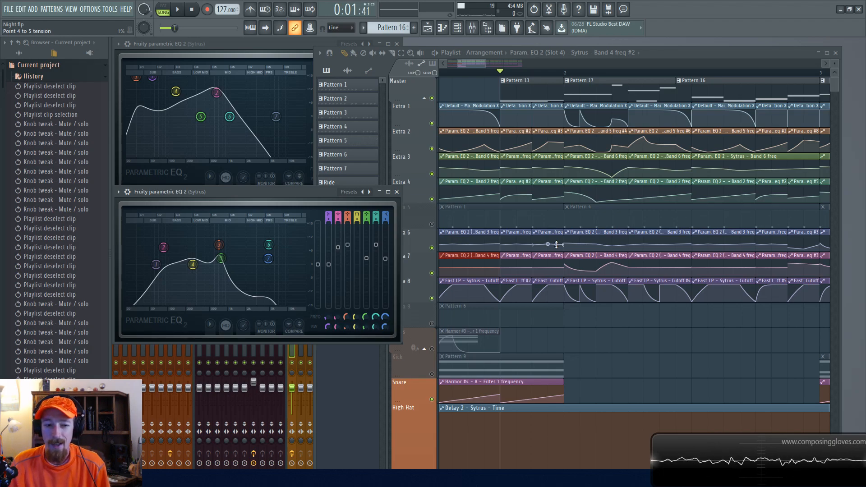
key("space")
key("space")
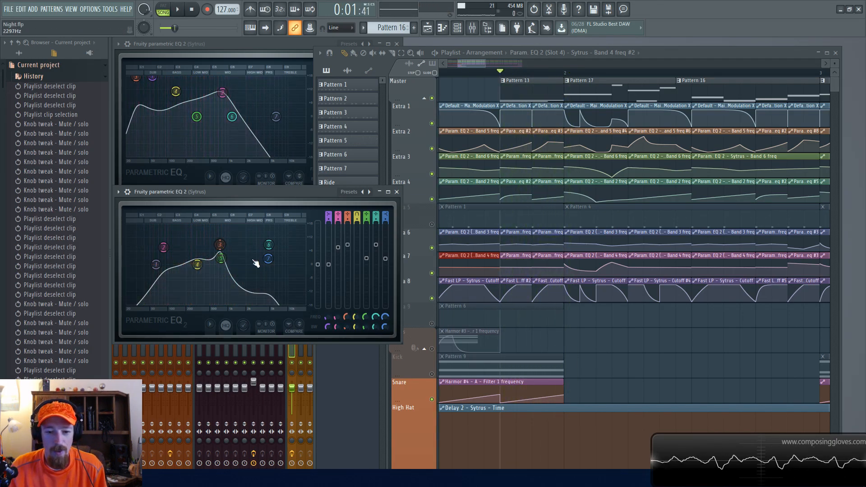
key("space")
key("space")
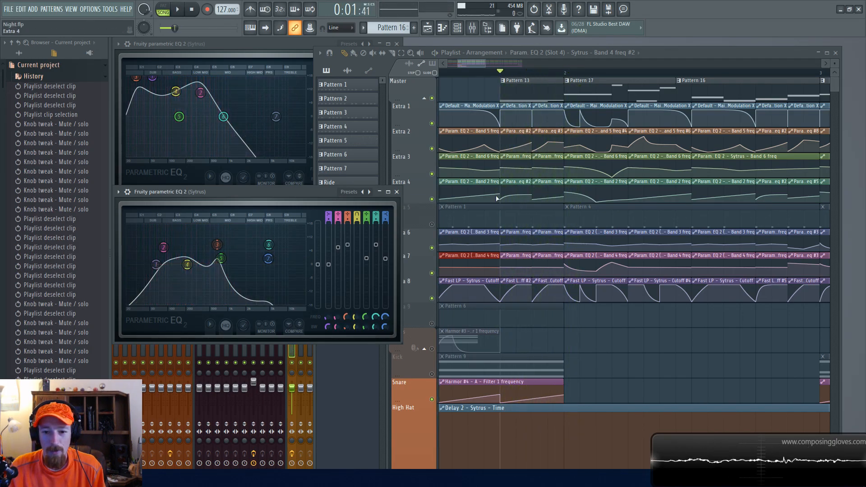
Select the opening Band 5 frequency clips on Extra 2, audition the opening, and select the first Band 6 and Band 2 clips on Extra 3 and Extra 4
left_click_drag(514, 140, 415, 133, "ctrl")
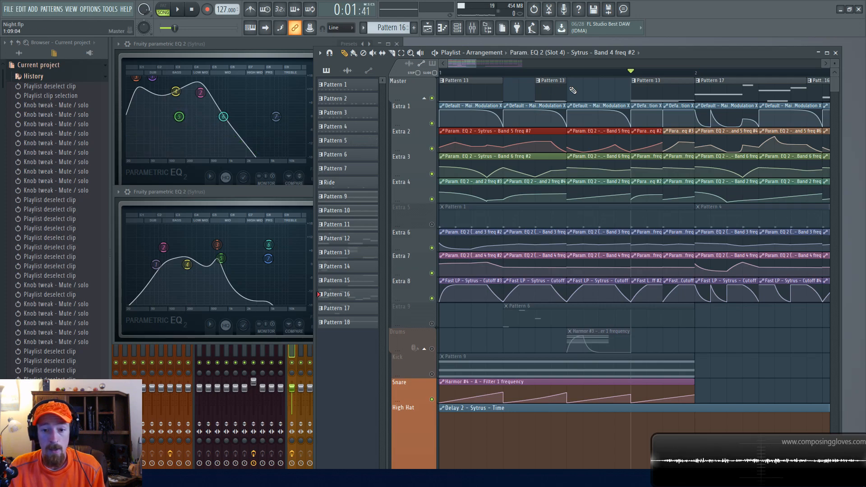
key("space")
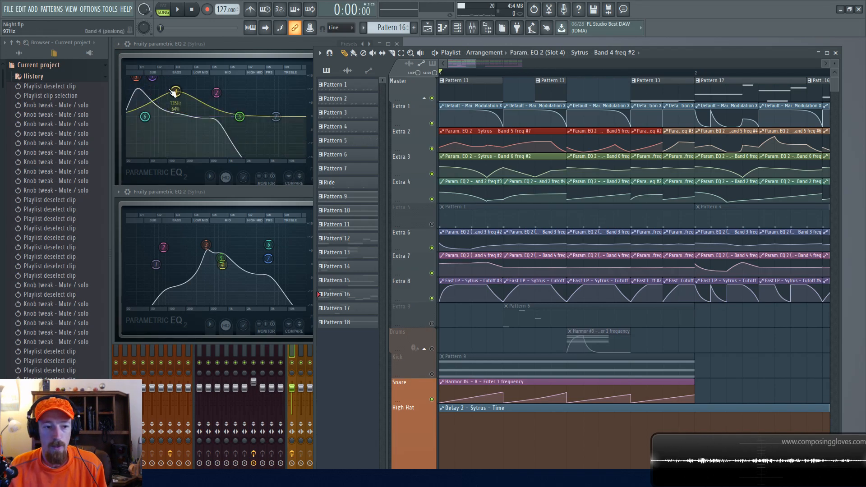
left_click_drag(509, 163, 536, 193)
left_click_drag(478, 166, 561, 194)
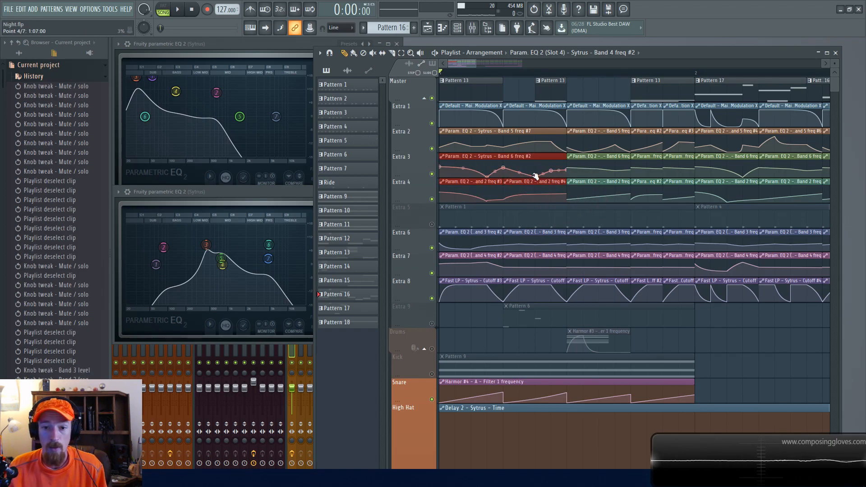
Select the Extra 2 Band 5 frequency clip below the last Pattern 13 clip in bar 1 and audition from that point
scroll(517, 190, "down", 2)
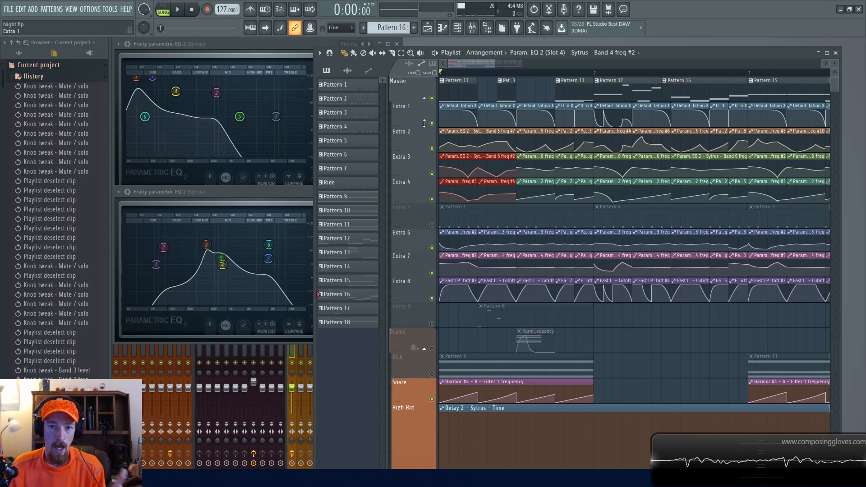
left_click_drag(455, 143, 499, 136)
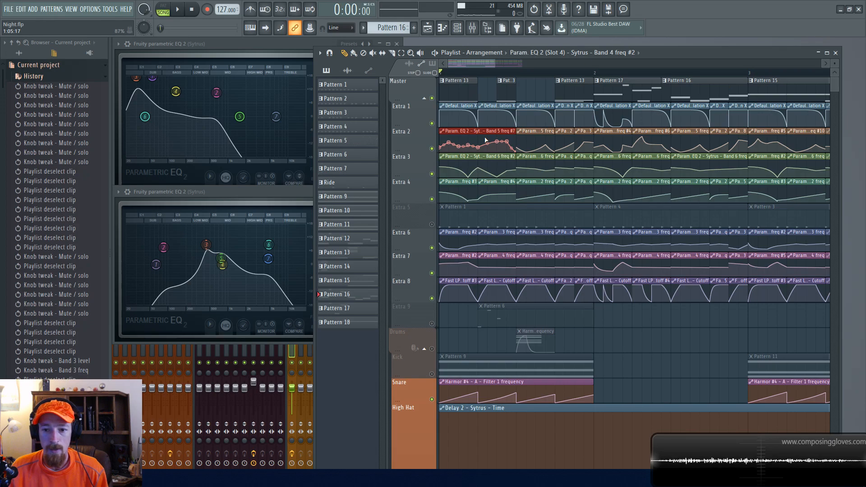
scroll(560, 133, "up", 1)
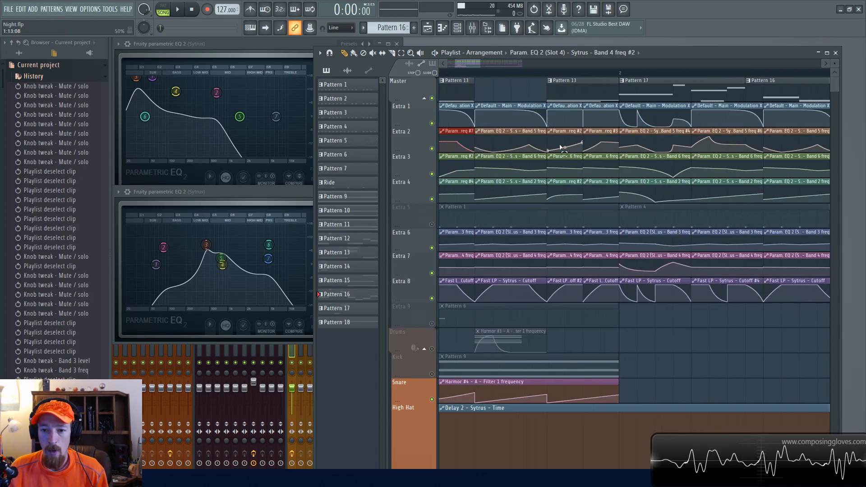
left_click(561, 147)
key("space")
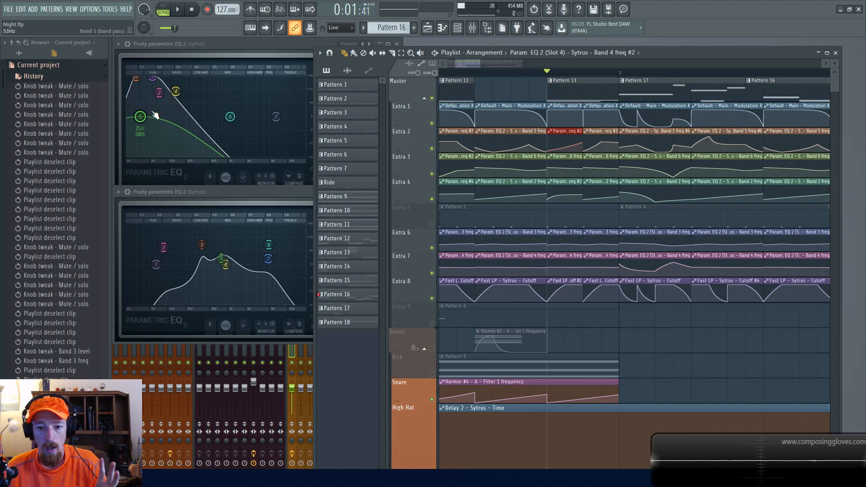
key("space")
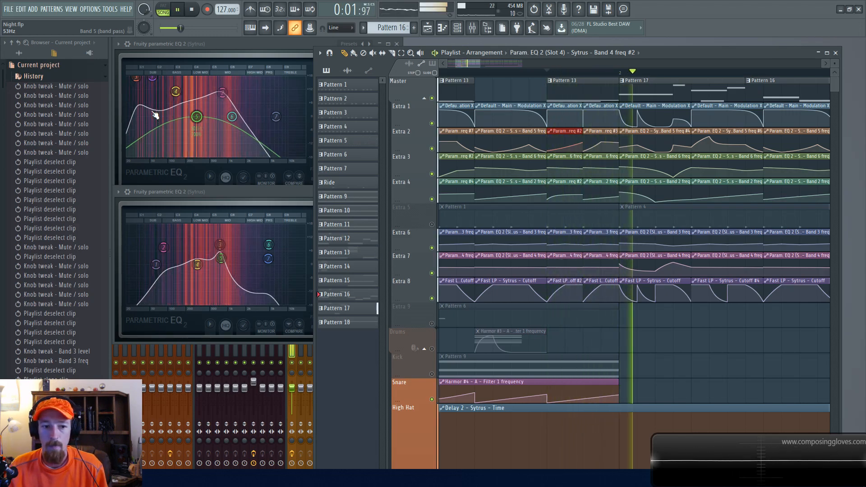
key("space")
Select the Band 5 frequency clip on Extra 2 near the start of Pattern 16 in bar 2 and audition it
left_click_drag(632, 165, 508, 164)
left_click_drag(600, 143, 458, 159)
left_click(519, 135)
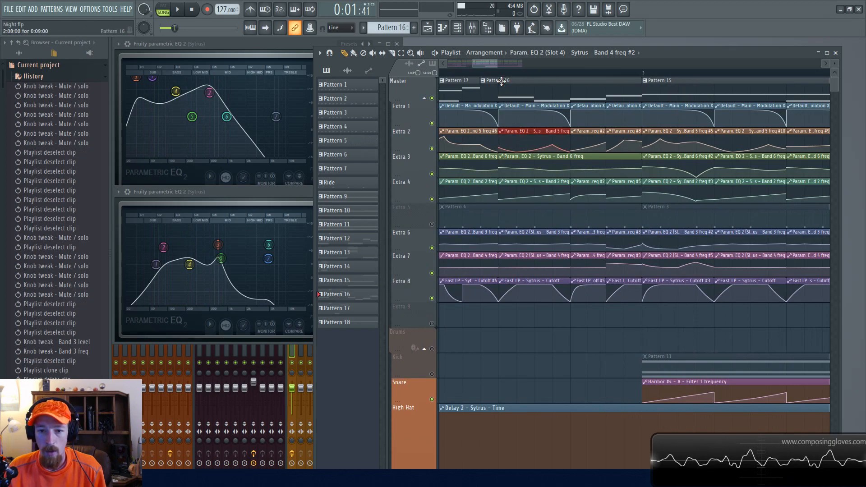
key("space")
key("space")
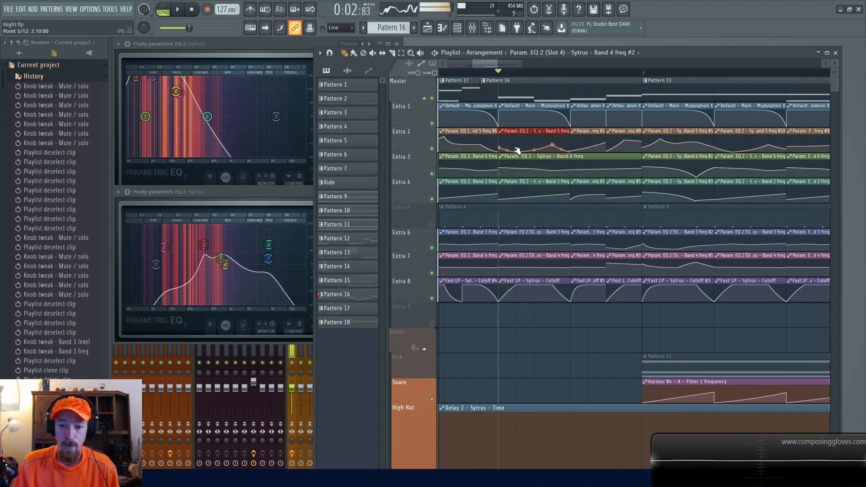
Try raising the low point at 2:10:00 in the Extra 2 Band 5 frequency clip, audition it, and lower the point again
left_click_drag(517, 151, 522, 142)
key("space")
key("space")
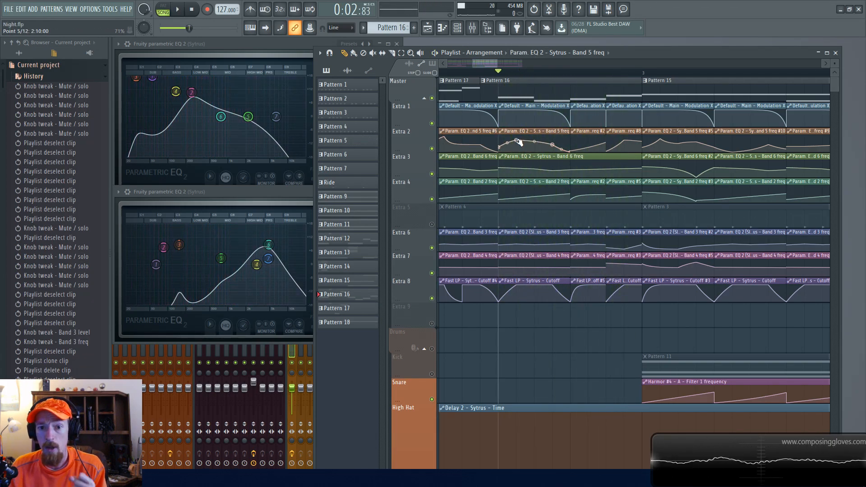
left_click_drag(519, 143, 519, 153)
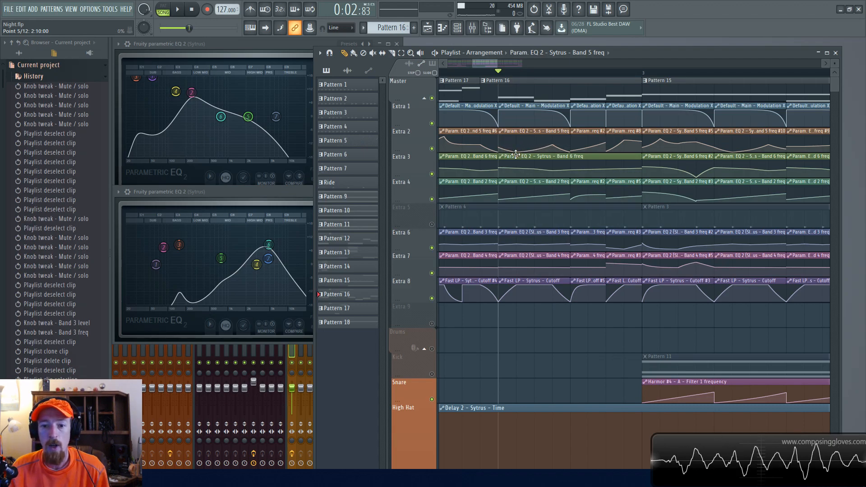
Select the short Band 3 frequency clip on Extra 6 under Pattern 16 in bar 2, and bring the whole arrangement into view
scroll(516, 155, "down", 5)
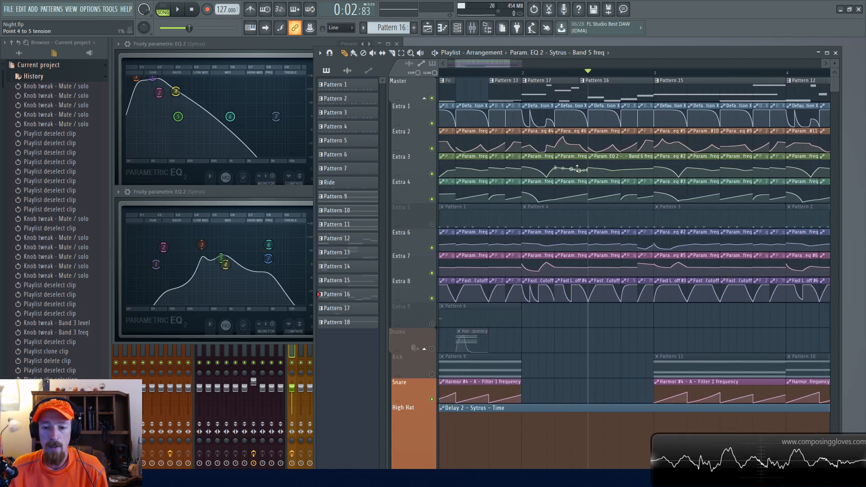
left_click_drag(608, 143, 647, 287)
left_click(630, 252, "ctrl")
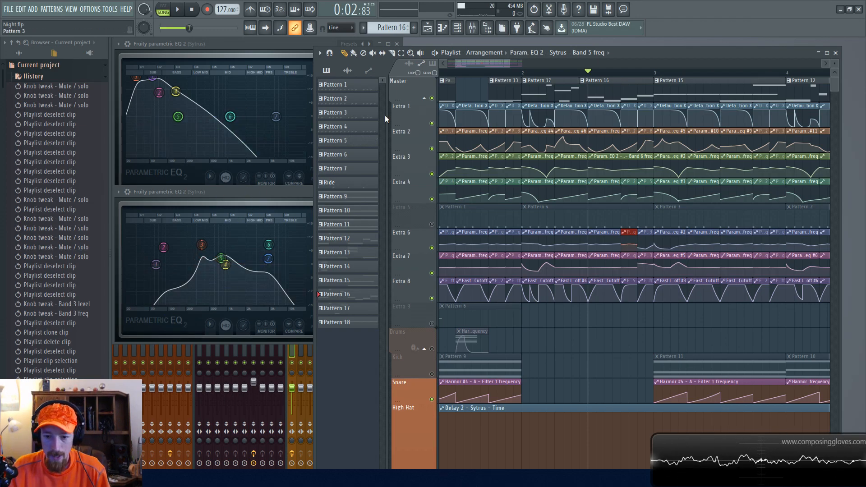
left_click_drag(502, 64, 445, 67)
scroll(461, 75, "down", 4)
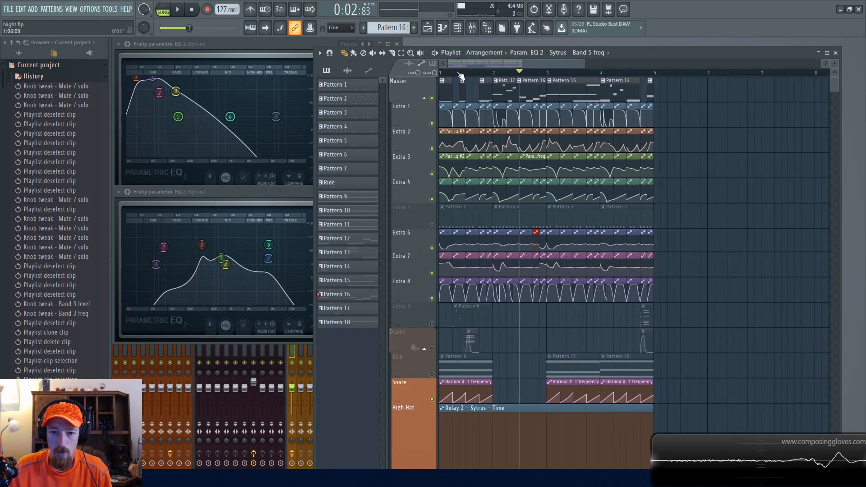
Unmute all playlist tracks and audition the arrangement from the beginning
left_click(443, 72)
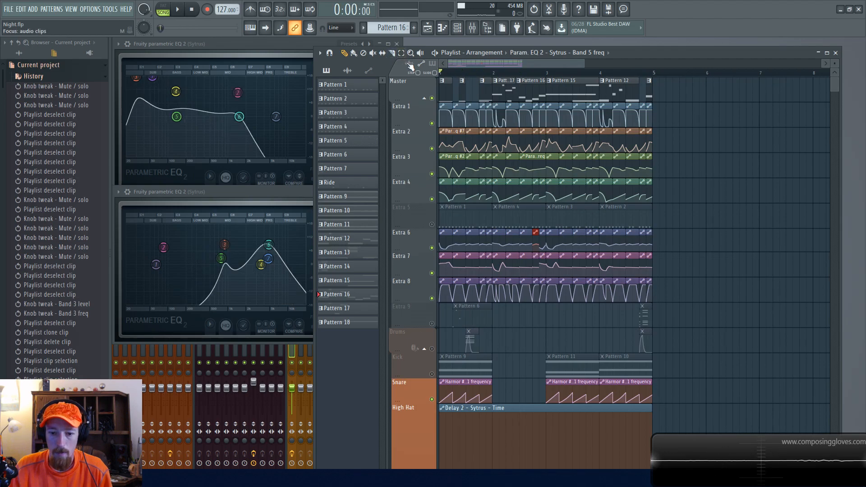
right_click(432, 325)
key("space")
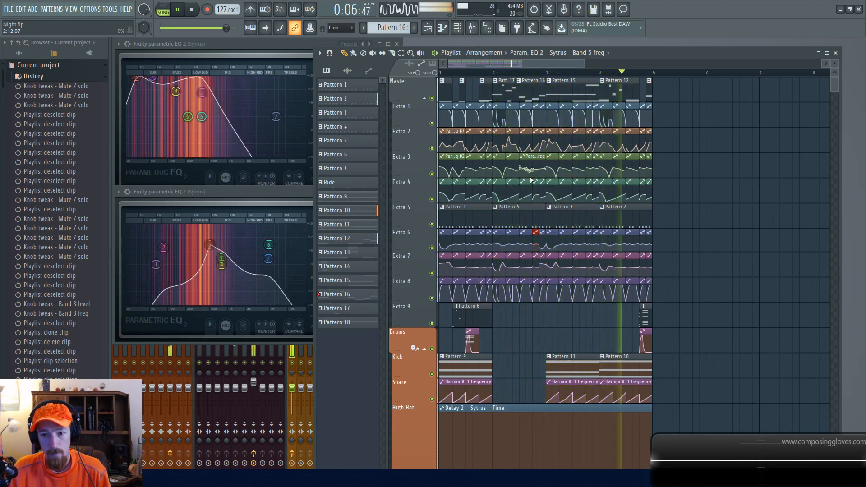
key("space")
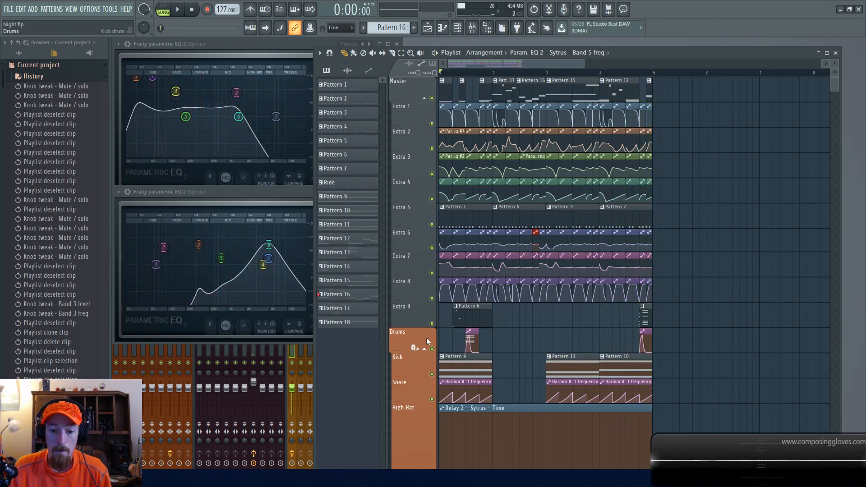
Mute the Extra 9, Drums and Kick tracks in the playlist
left_click(431, 324)
left_click(431, 349)
left_click(432, 374)
scroll(526, 185, "up", 3)
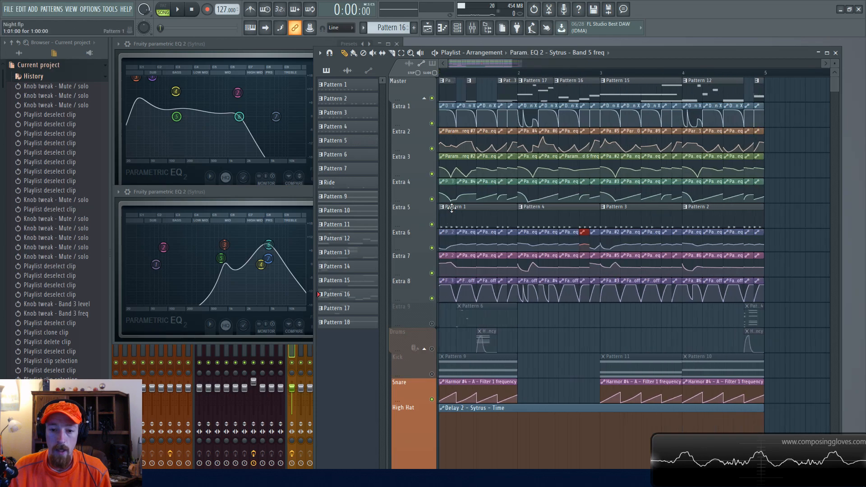
Close both Fruity parametric EQ 2 windows and bring the mixer with the Sytrus effects into view
left_click(280, 43)
left_click(396, 44)
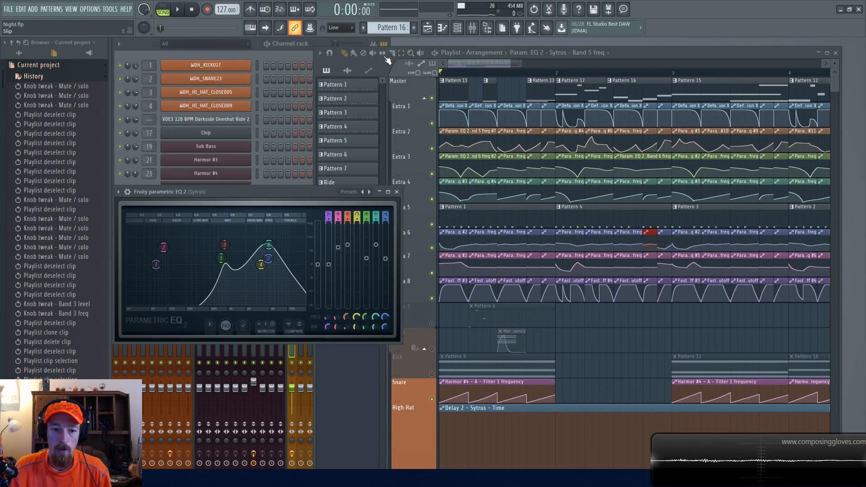
left_click(397, 192)
left_click(267, 286)
left_click_drag(267, 286, 261, 228)
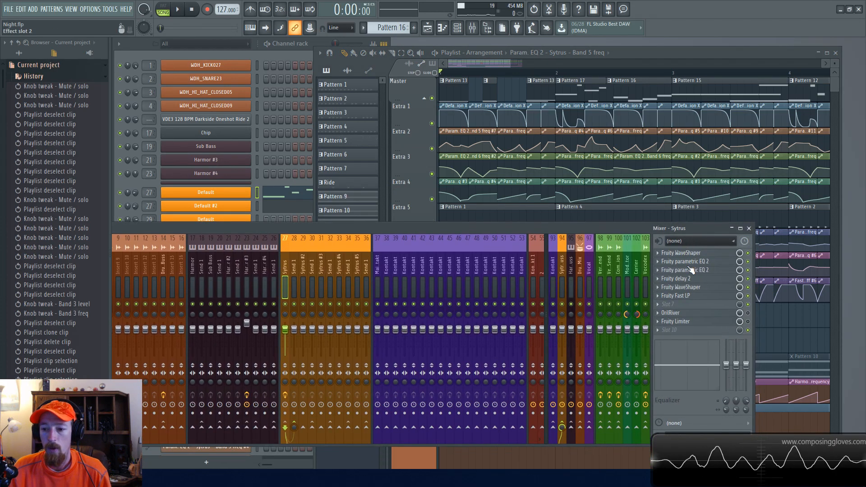
Bypass the second Fruity WaveShaper and the Fruity Fast LP on the Sytrus mixer track and audition the part
left_click(748, 288)
left_click(749, 296)
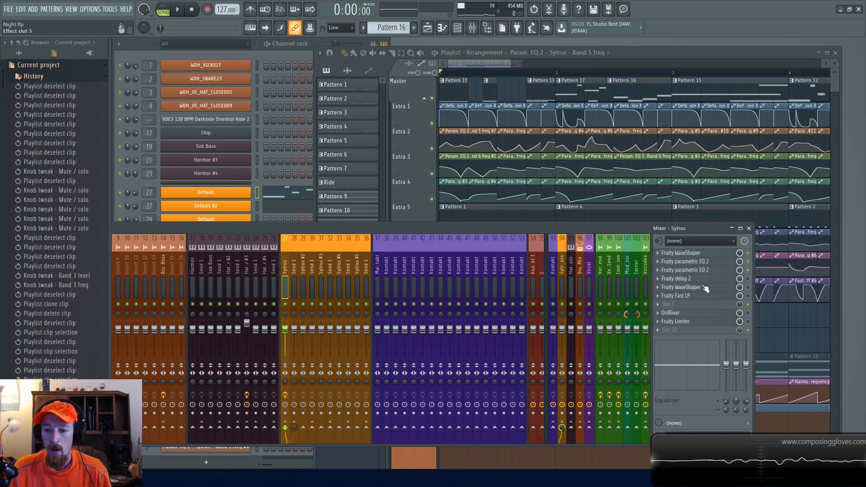
key("space")
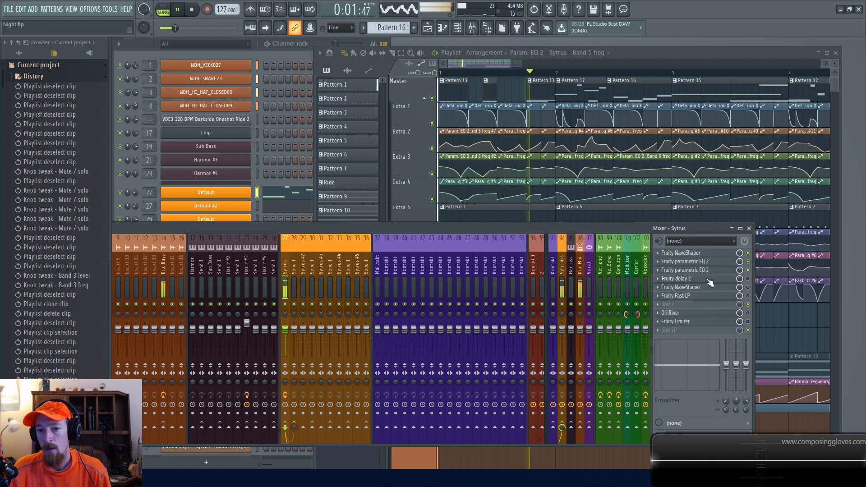
key("space")
Mute the Extra 5 track, audition the arrangement from the start, and bring the mixer back into view
left_click(424, 216)
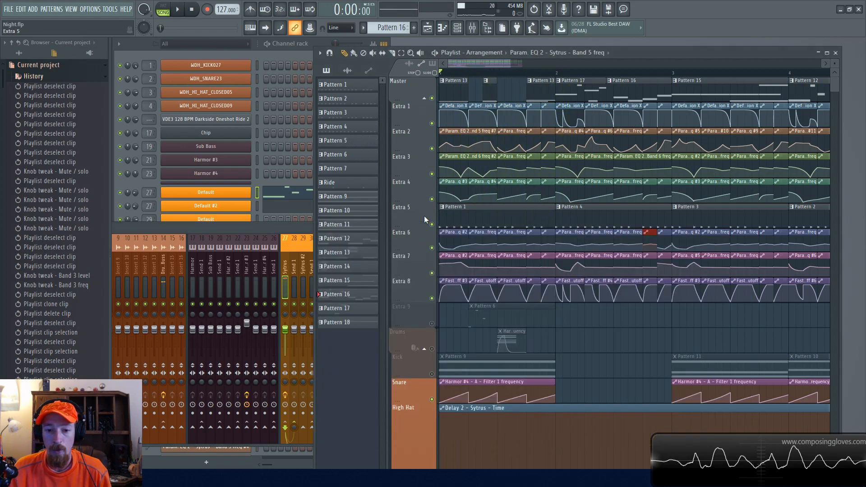
left_click(433, 225)
key("space")
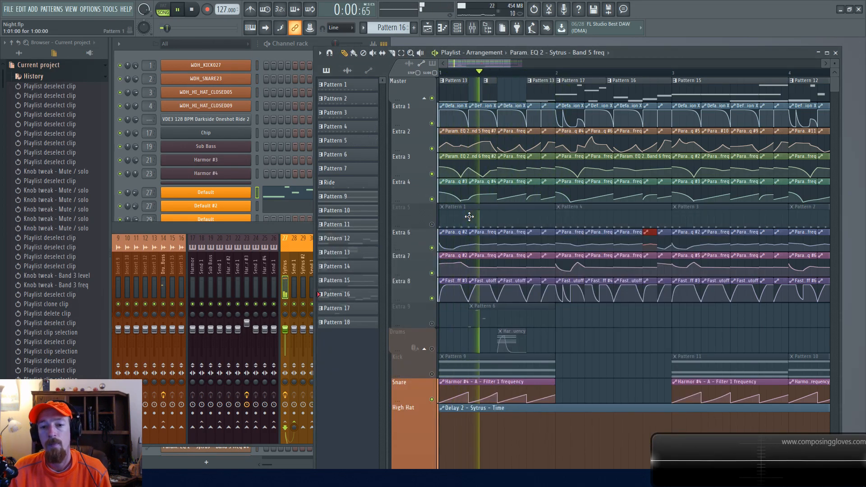
left_click(295, 231)
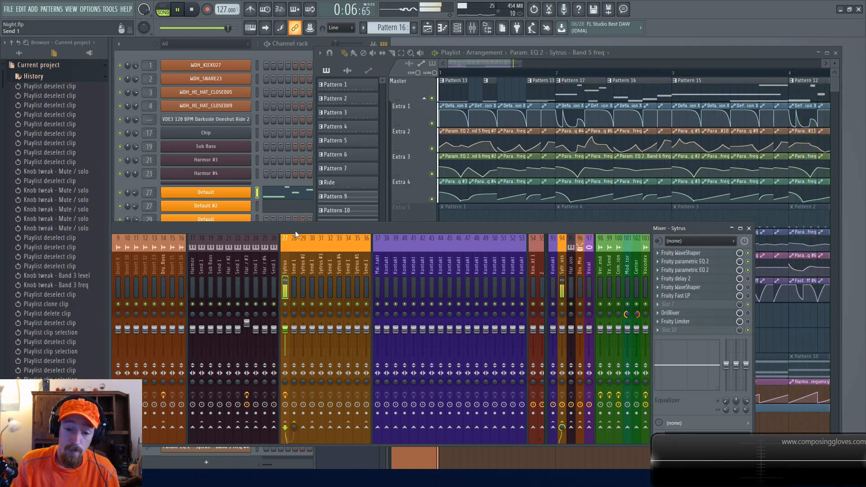
key("space")
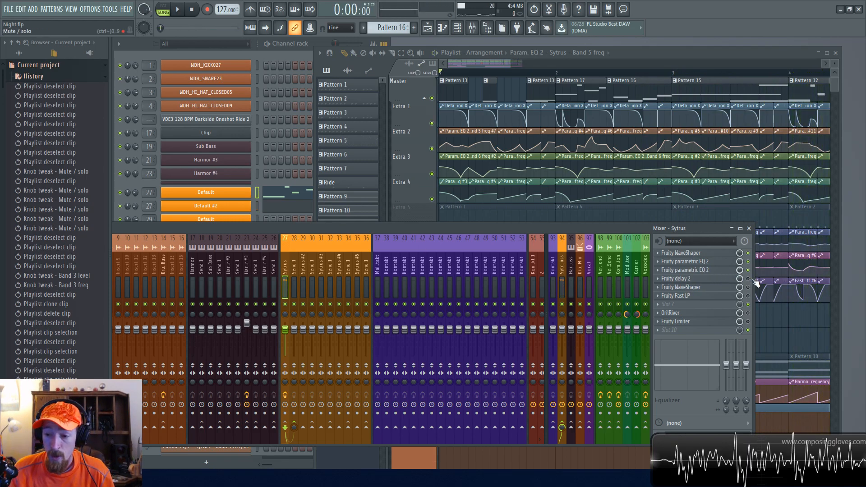
Open Fruity delay 2 from the Sytrus mixer track and select its Time automation clip on the High Hat track
left_click(679, 278)
left_click_drag(263, 141, 232, 118)
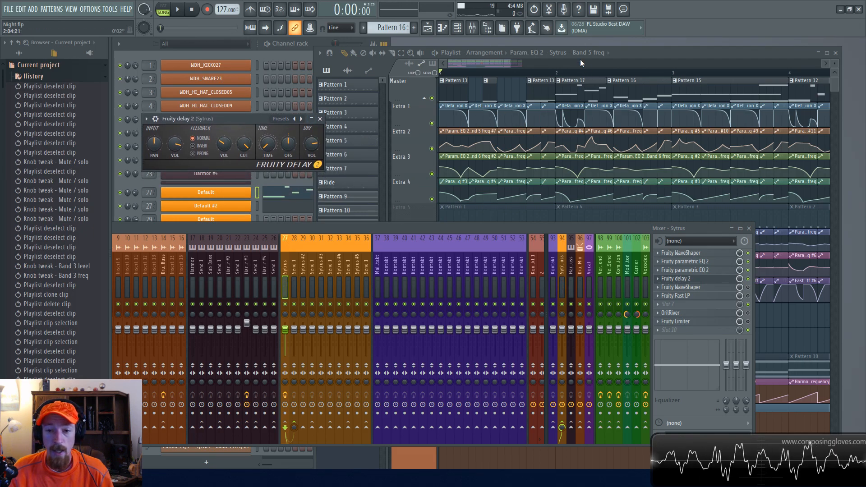
left_click(470, 61)
scroll(559, 198, "down", 3)
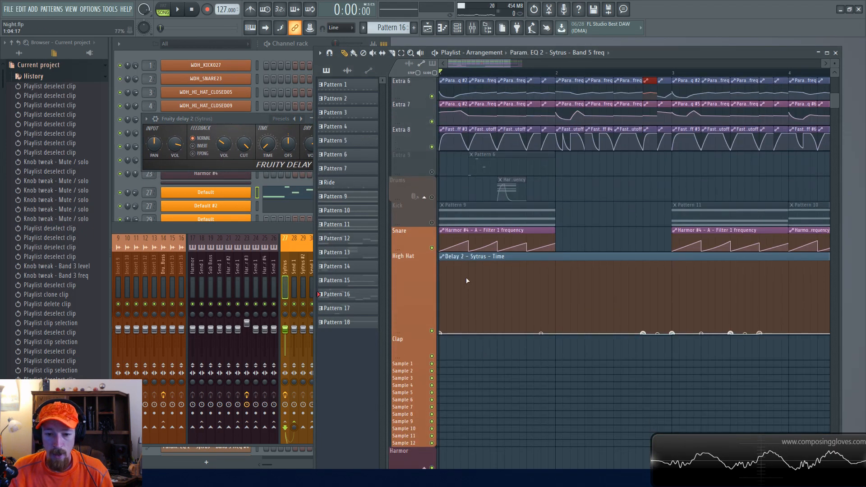
left_click(485, 289, "ctrl")
Increase the High Hat track's height to enlarge the Delay 2 Time clip around the end of bar 2
scroll(677, 303, "down", 2)
scroll(676, 303, "up", 3)
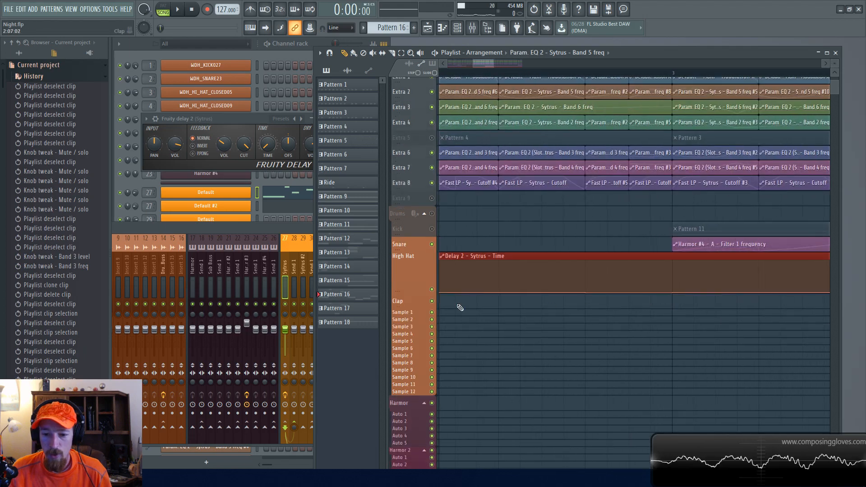
left_click_drag(403, 289, 403, 383)
scroll(581, 354, "up", 2)
scroll(623, 332, "down", 2)
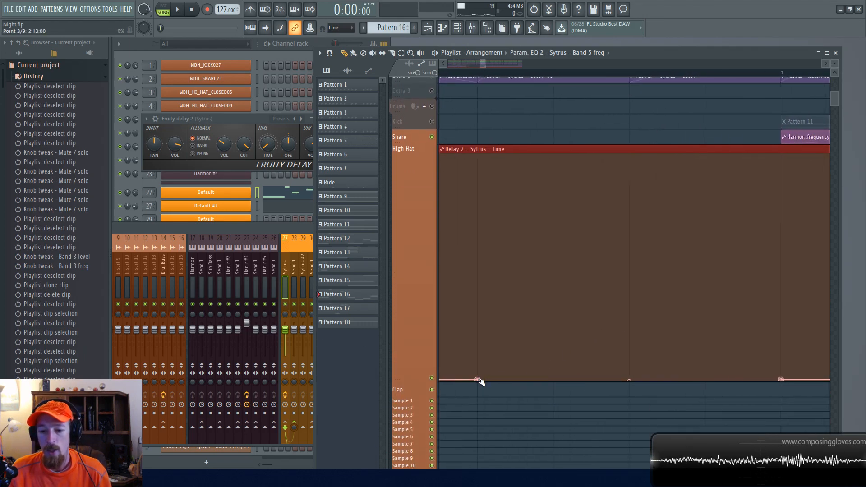
Examine the Time control of Fruity delay 2 against the start of its automation clip
left_click(287, 267)
left_click_drag(250, 115, 236, 117)
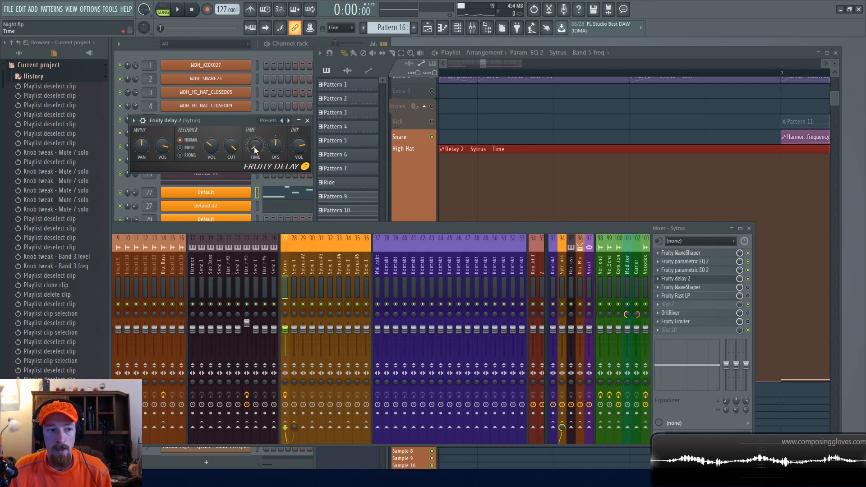
left_click_drag(251, 148, 251, 146)
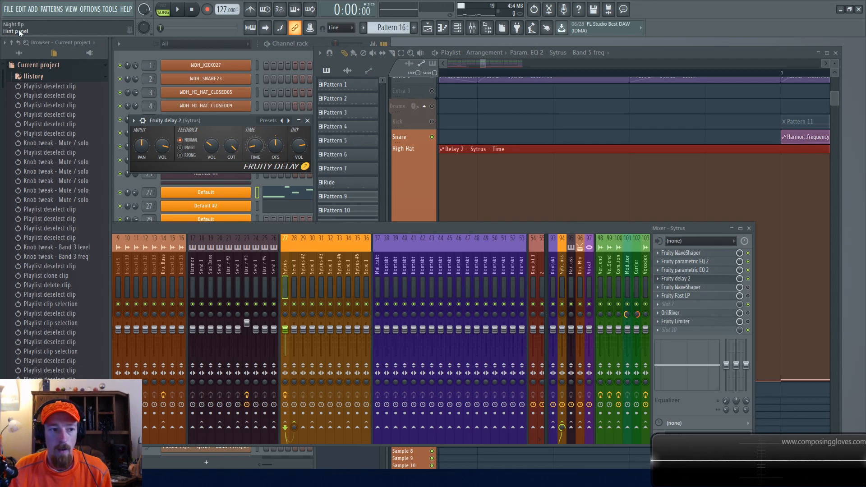
left_click_drag(255, 145, 254, 146)
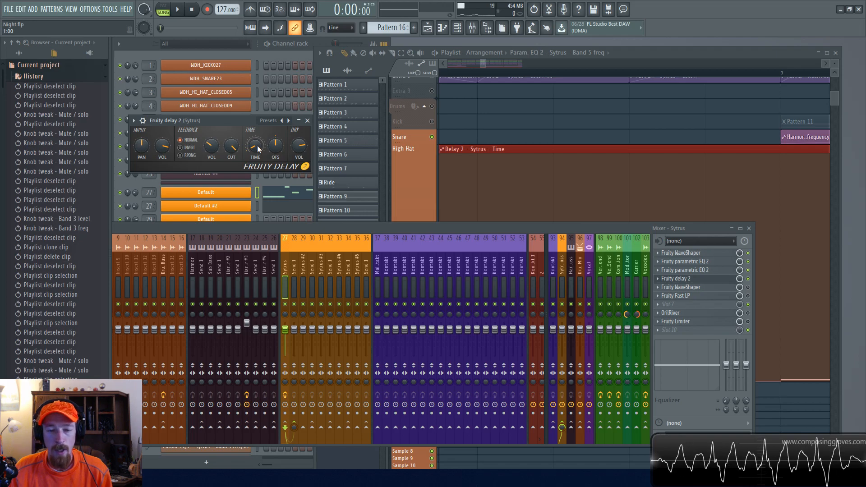
left_click_drag(484, 64, 458, 64)
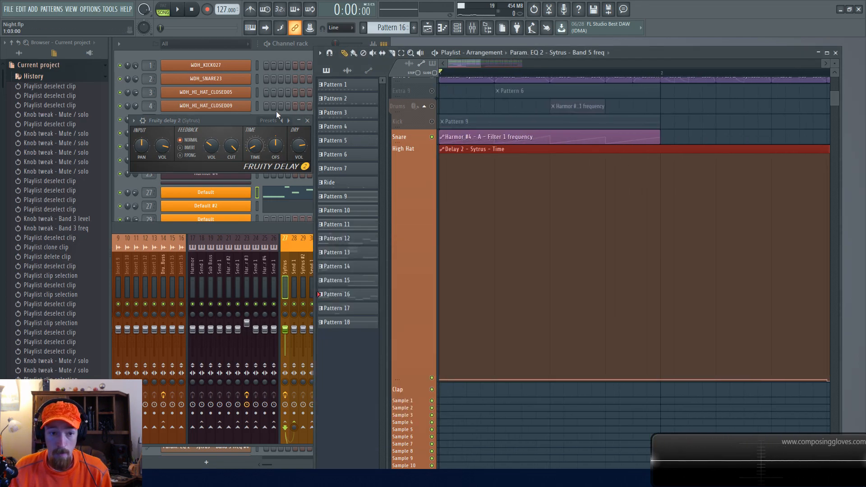
left_click(243, 122)
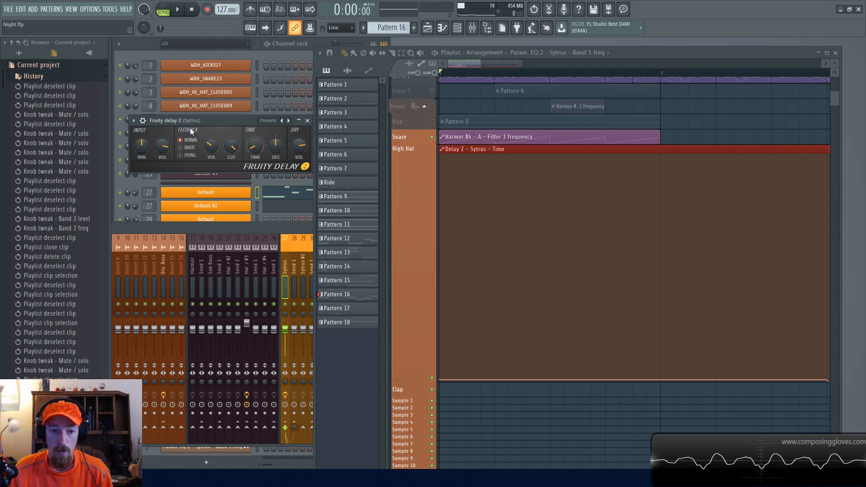
left_click_drag(231, 122, 218, 115)
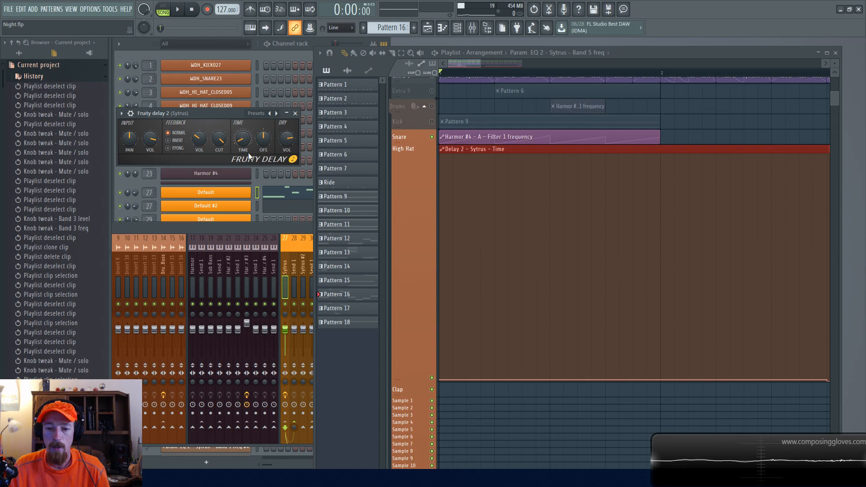
Examine the automation points in the Delay 2 Time clip from the end of bar 2 through bar 3
scroll(611, 243, "down", 2)
left_click_drag(663, 234, 528, 332)
scroll(586, 242, "up", 4)
scroll(553, 232, "up", 4)
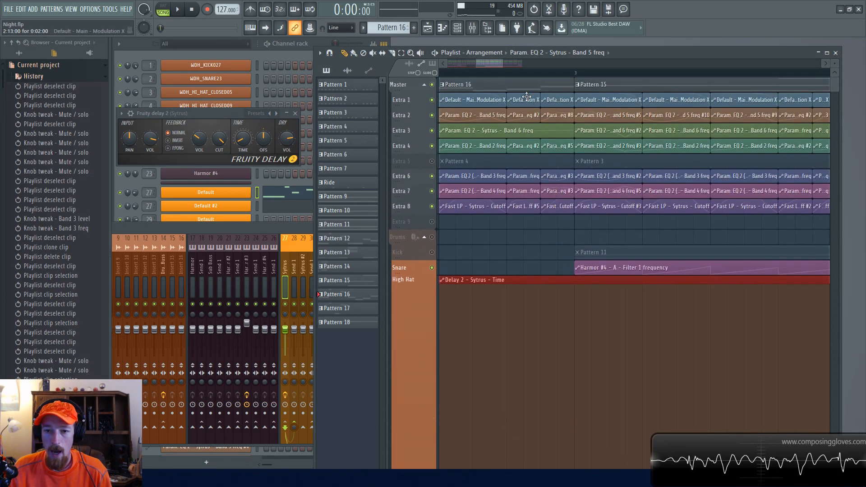
scroll(551, 234, "down", 3)
left_click_drag(566, 370, 574, 370)
left_click_drag(502, 230, 550, 235)
scroll(551, 233, "down", 2)
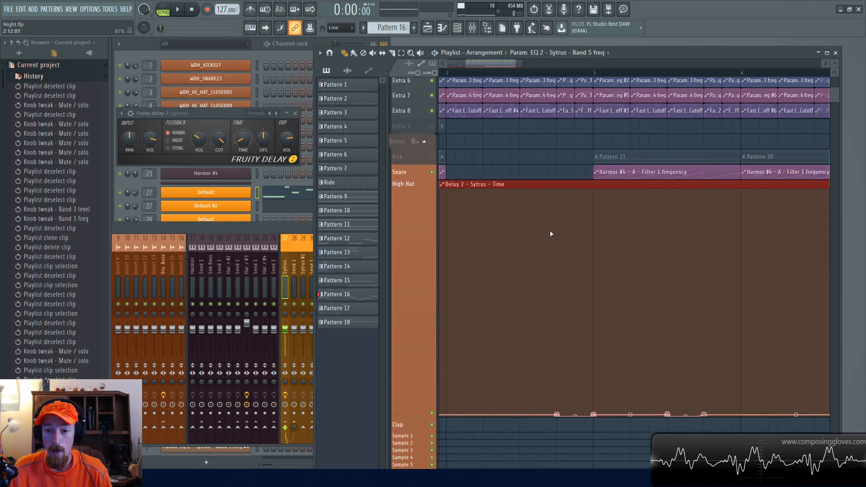
Audition the delay time automation from the start of bar 2
scroll(550, 232, "up", 5)
left_click(450, 72)
scroll(577, 212, "down", 4)
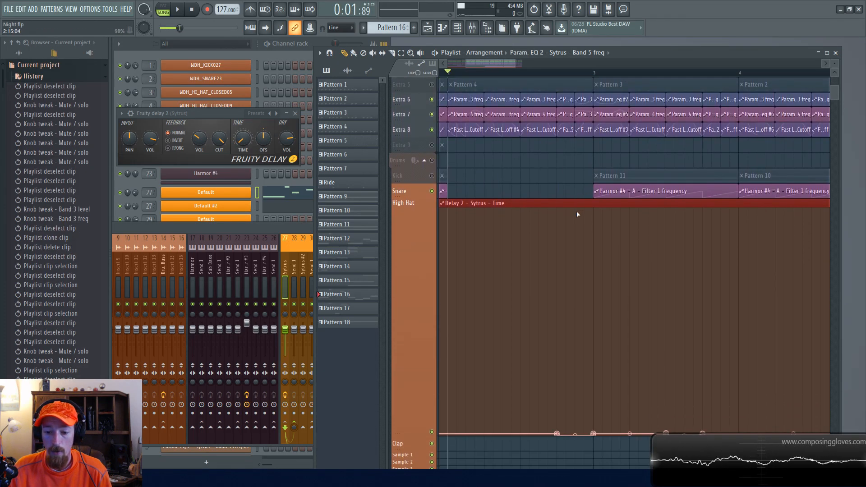
key("space")
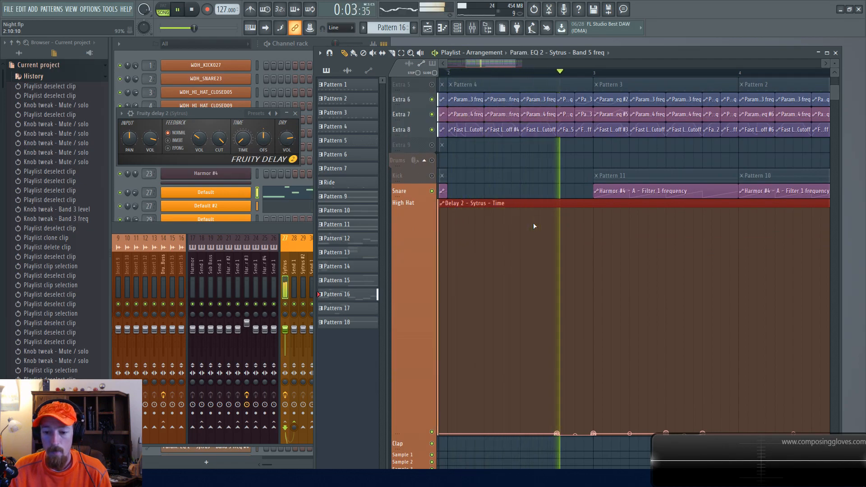
key("space")
Move the playback position to 2:13:00, where the delay time changes, and audition from there
left_click(558, 73)
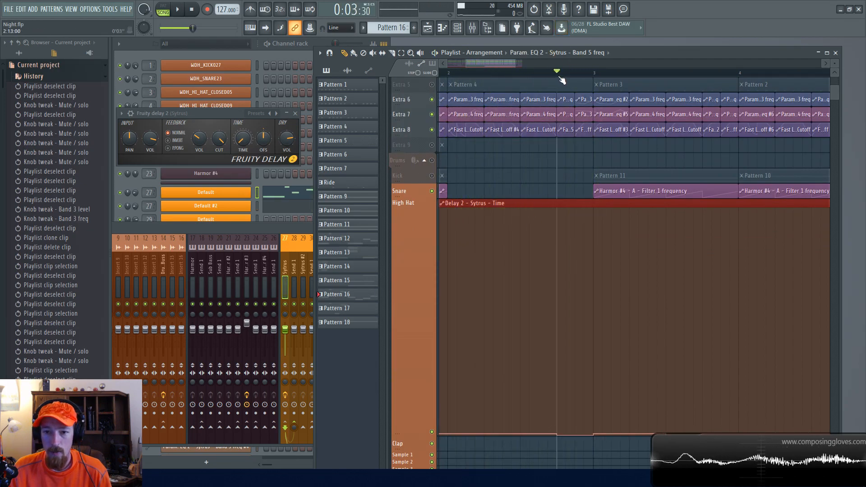
key("space")
key("space")
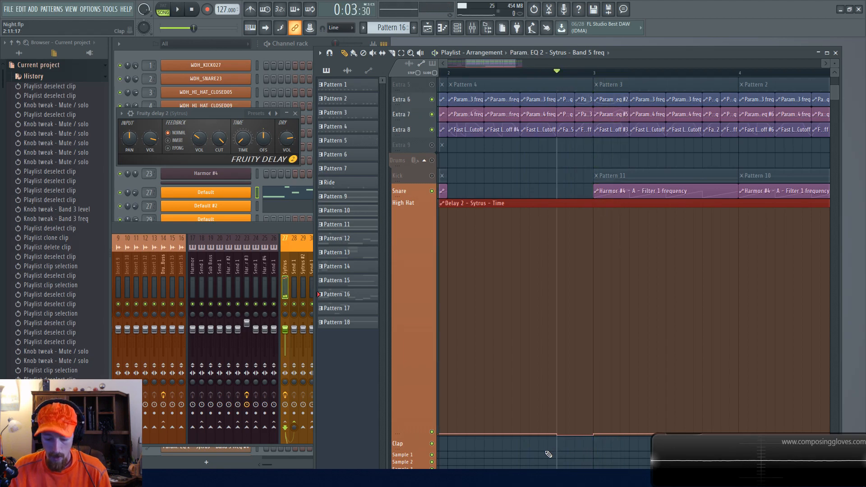
Slice the Delay 2 Time clip at 2:11:00, try starting the second part at bar 3, audition it, and restore its start
left_click_drag(552, 425, 540, 353)
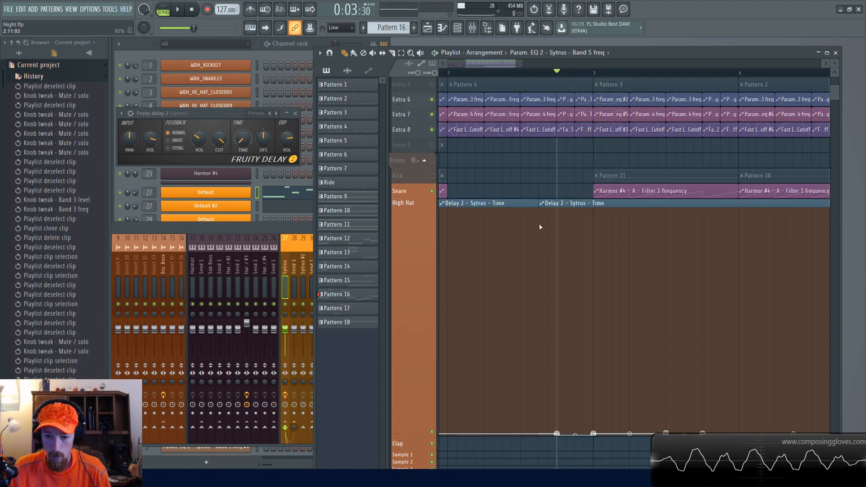
left_click_drag(540, 211, 594, 211)
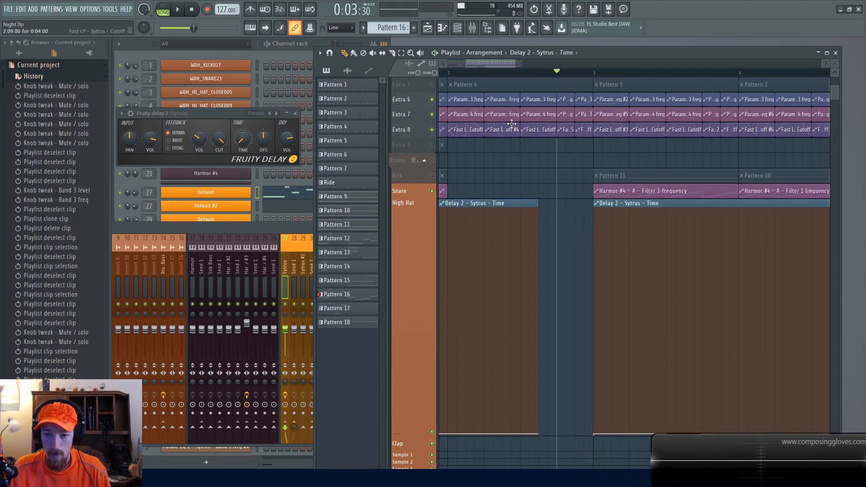
key("space")
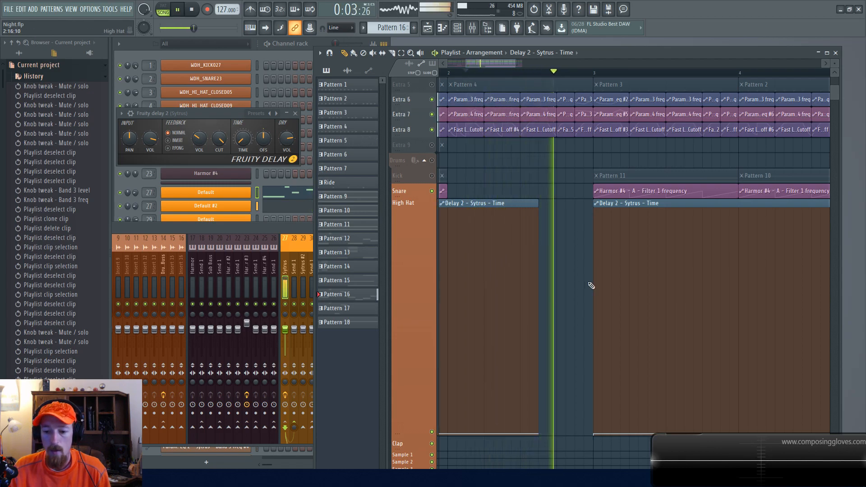
key("space")
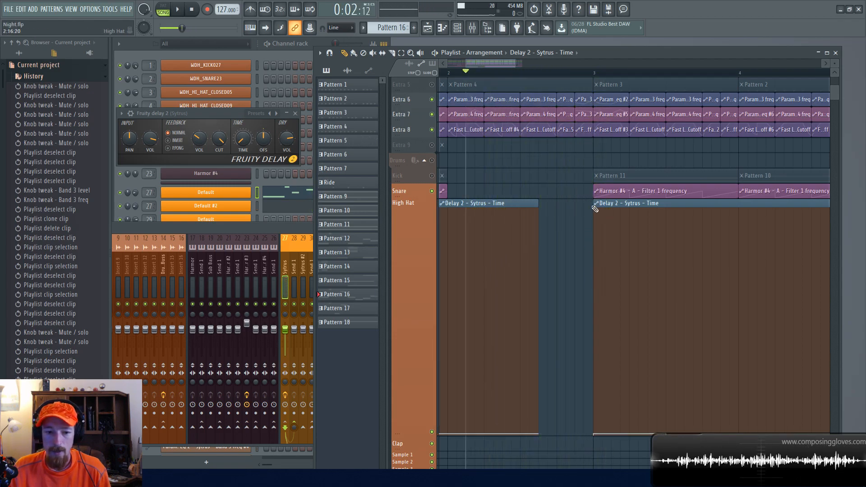
left_click_drag(595, 211, 540, 215)
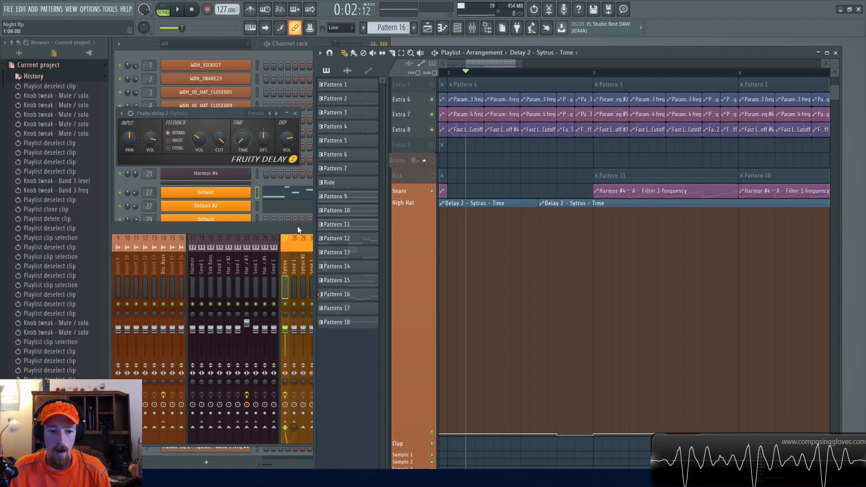
Re-enable the second Fruity WaveShaper and Fruity Fast LP on the Sytrus mixer track, toggle OrilRiver, and audition from bar 2
left_click(297, 227)
left_click(748, 287)
left_click(748, 296)
left_click(749, 313)
left_click(748, 313)
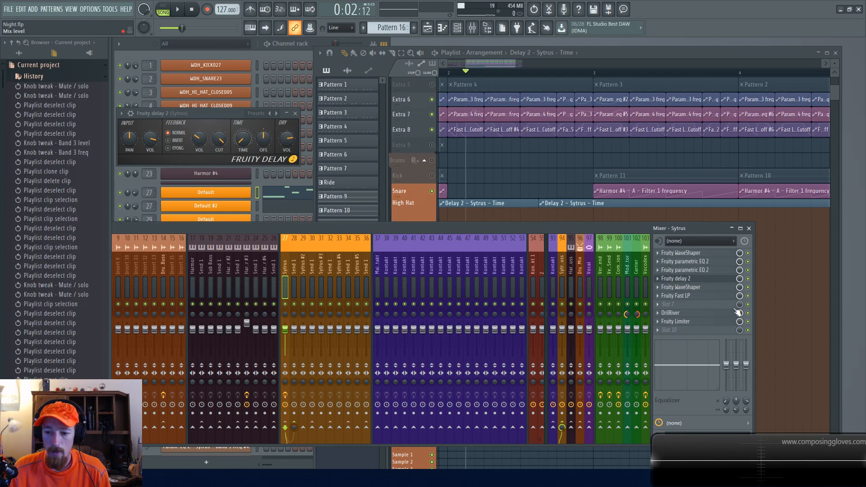
left_click(500, 61)
key("space")
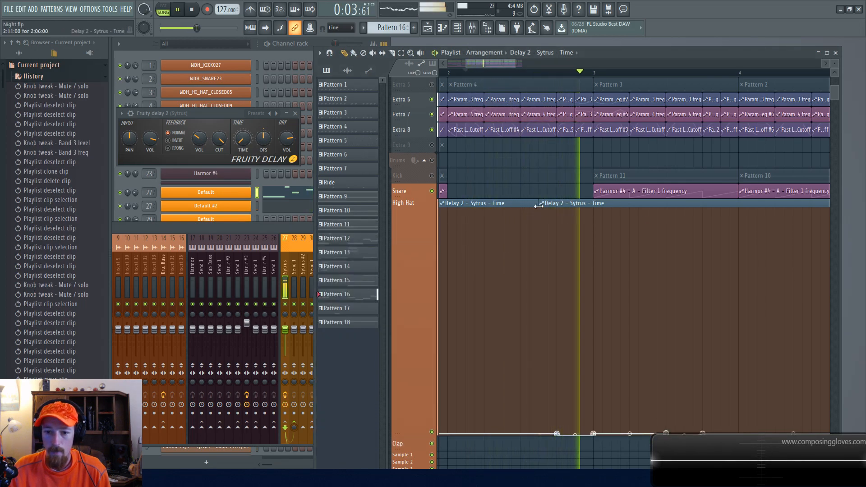
Try starting the second Delay 2 Time clip at bar 3, audition the change, and restore its start to 2:11:00
key("space")
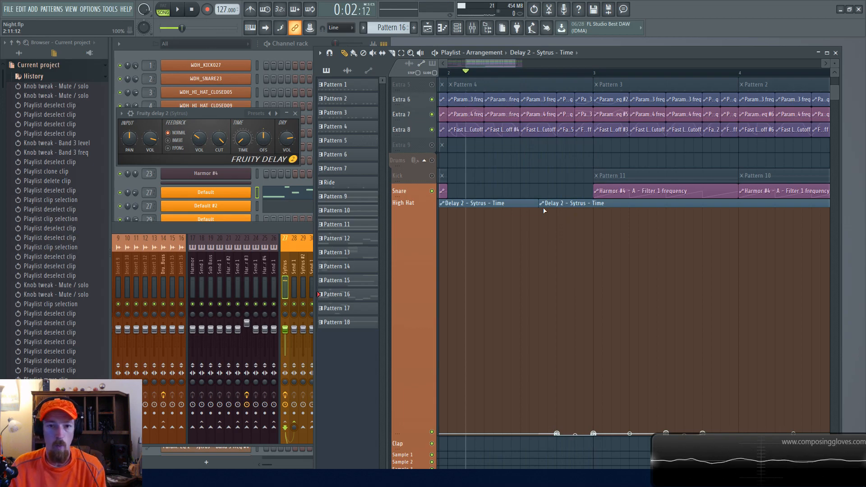
left_click_drag(543, 212, 595, 216)
key("space")
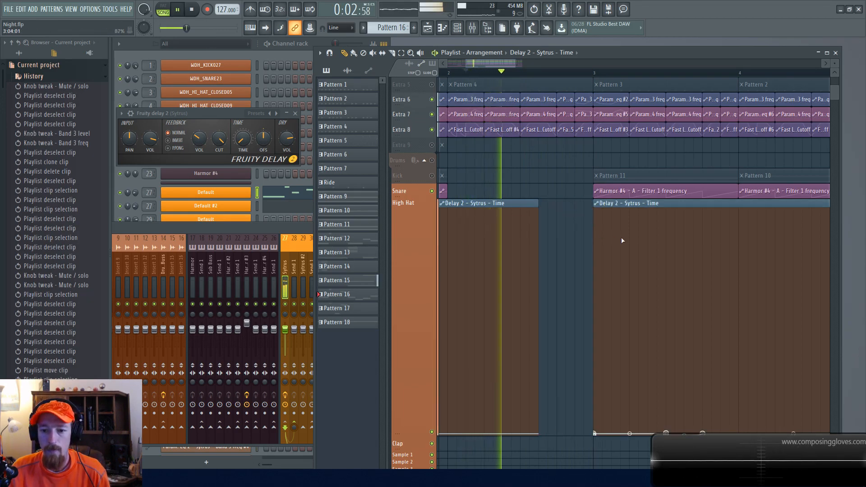
key("space")
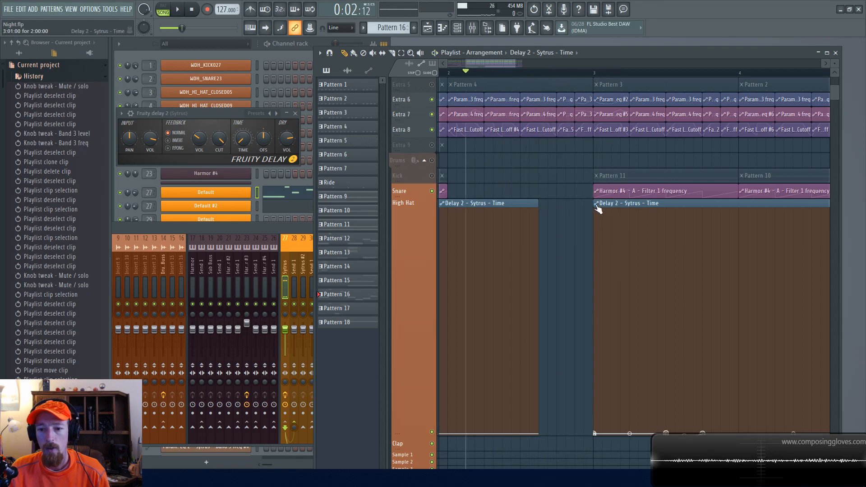
left_click_drag(592, 206, 535, 215)
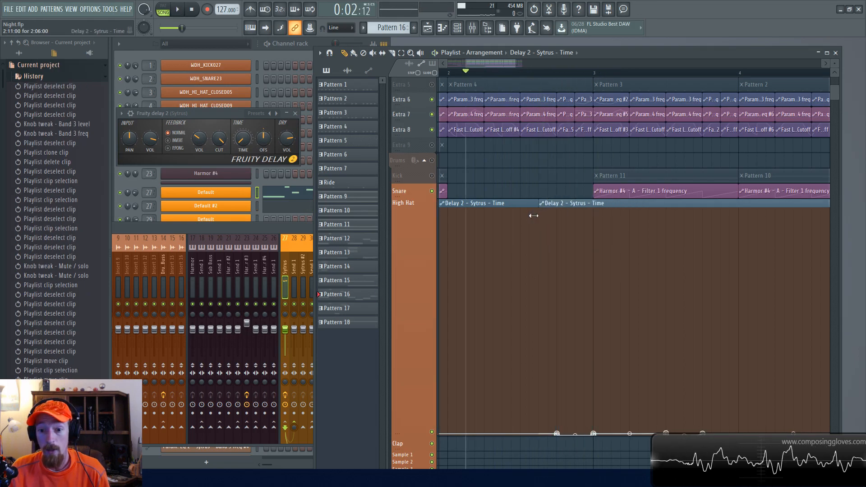
Examine the delay time clips alongside the other automation tracks across the whole four-bar arrangement
left_click(289, 227)
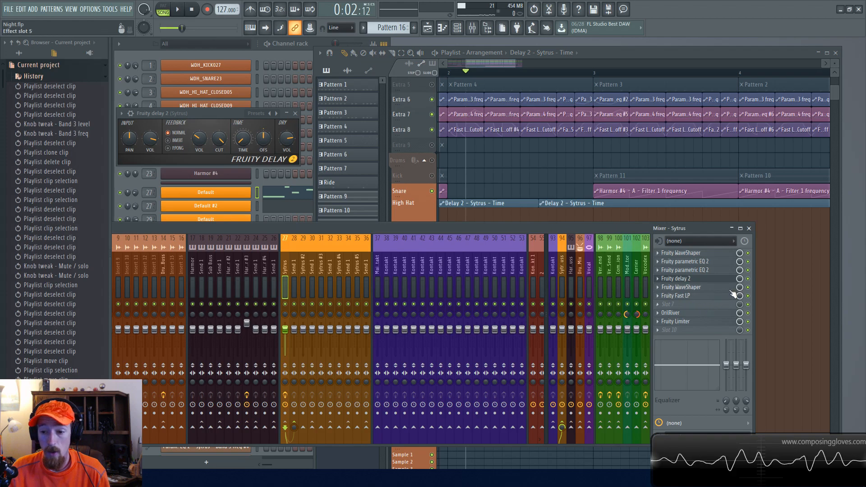
left_click(510, 64)
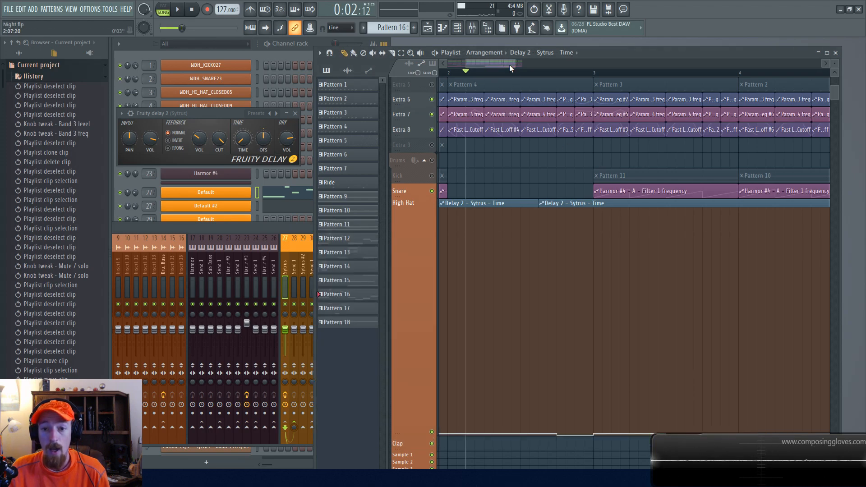
scroll(523, 135, "down", 3)
scroll(532, 193, "up", 3)
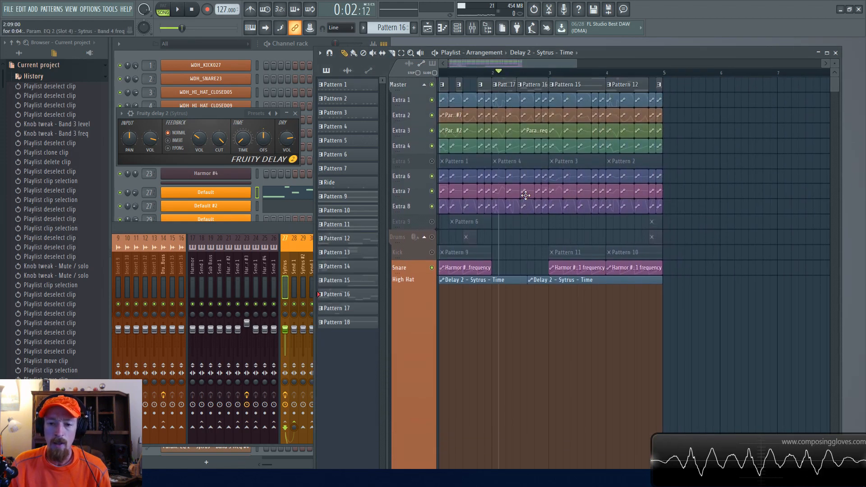
scroll(535, 237, "down", 5)
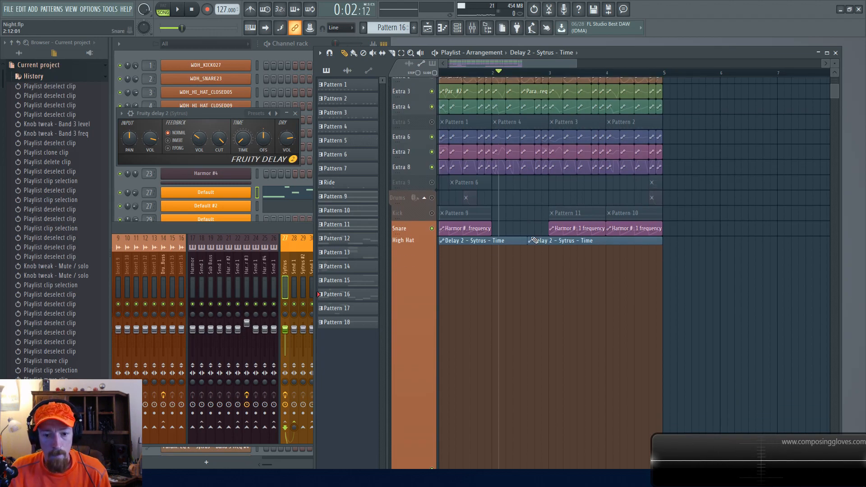
scroll(535, 240, "up", 2)
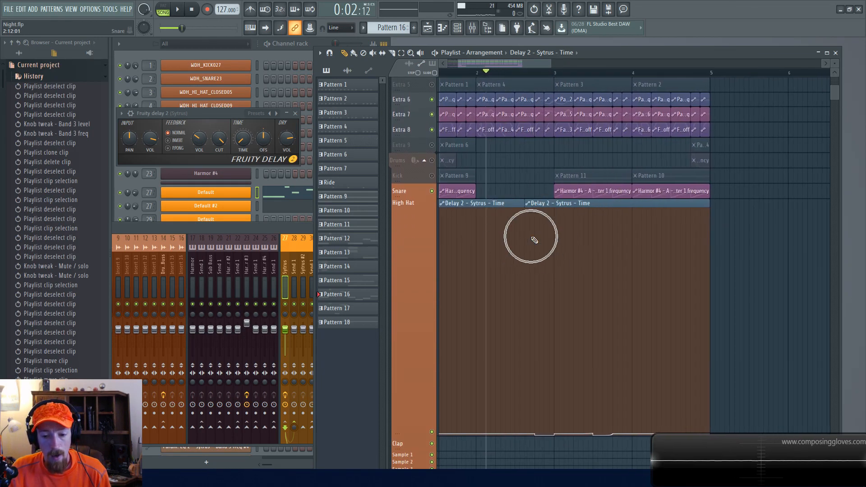
left_click_drag(535, 240, 624, 242)
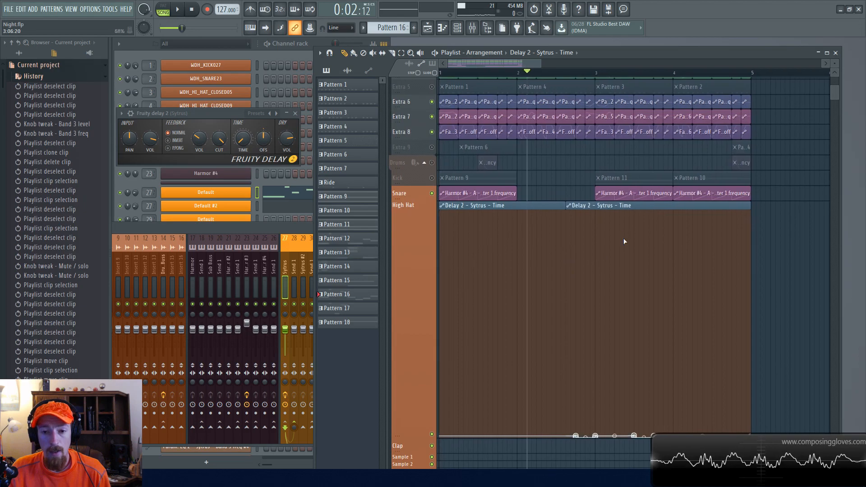
key("space")
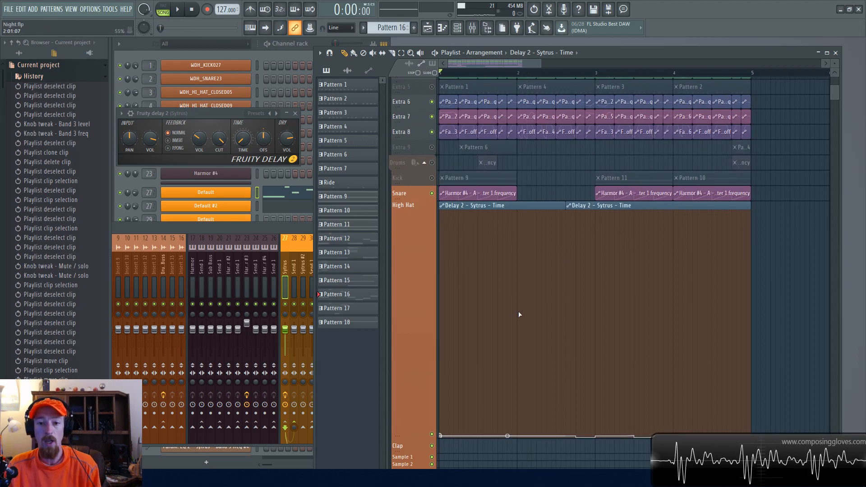
scroll(518, 169, "up", 4)
left_click_drag(443, 81, 767, 140)
left_click(551, 232)
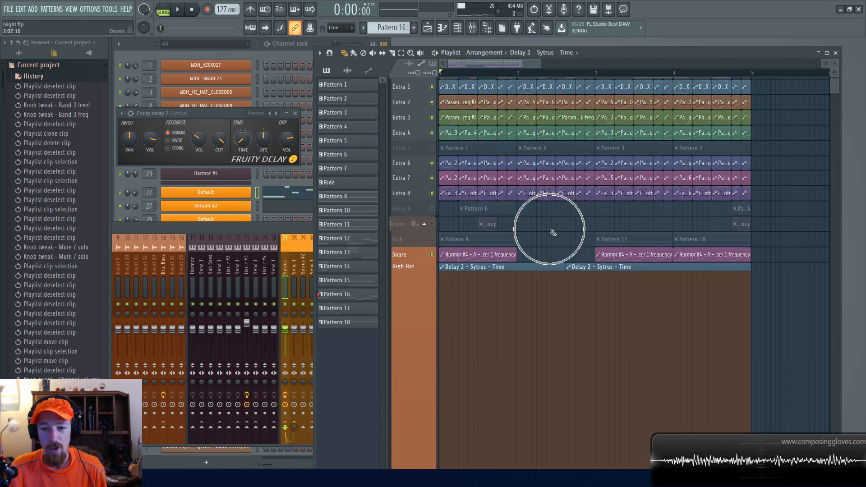
scroll(554, 232, "down", 1)
scroll(553, 233, "down", 3)
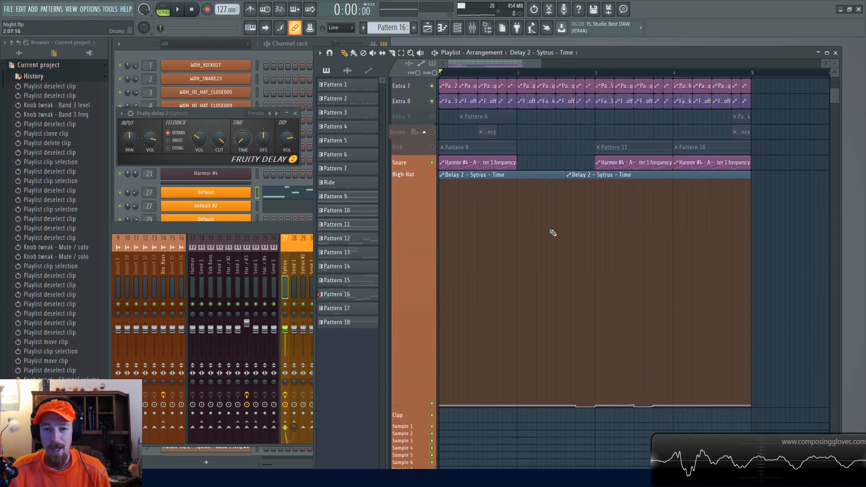
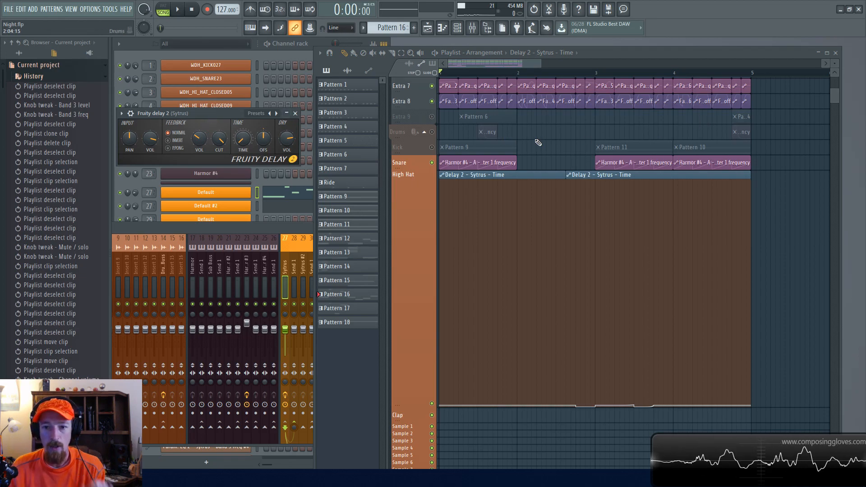
Unmute all playlist tracks and audition the delay time automation with the full arrangement from the middle of bar 2
left_click_drag(576, 275, 659, 300)
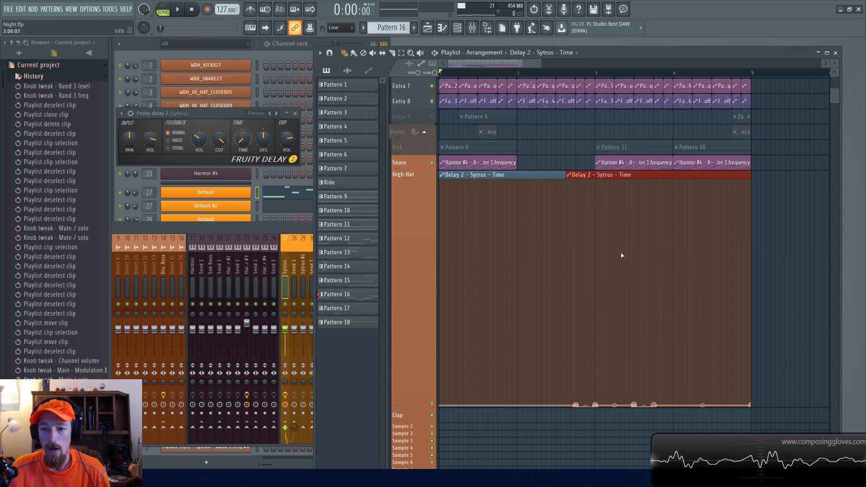
key("space")
scroll(615, 236, "up", 1)
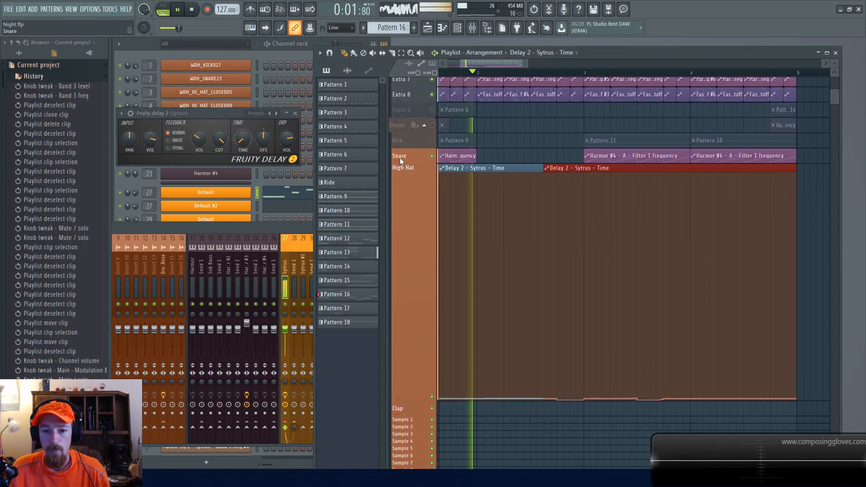
right_click(432, 156)
right_click(432, 156)
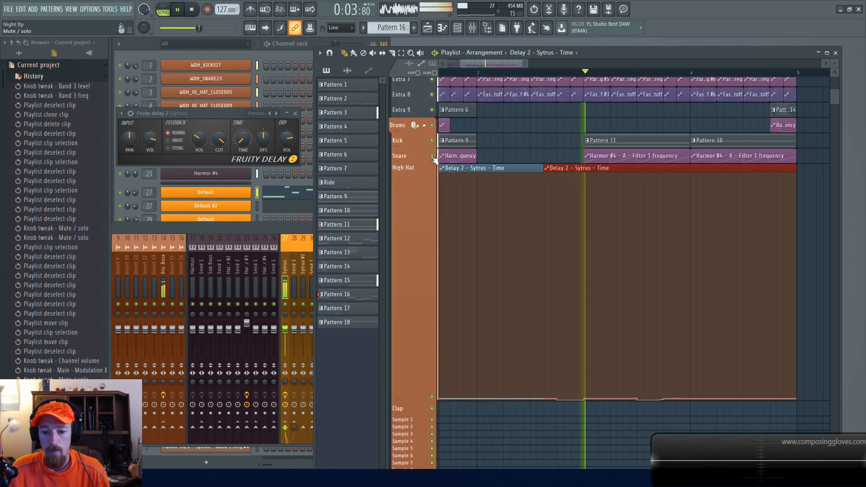
key("space")
left_click(534, 72)
key("space")
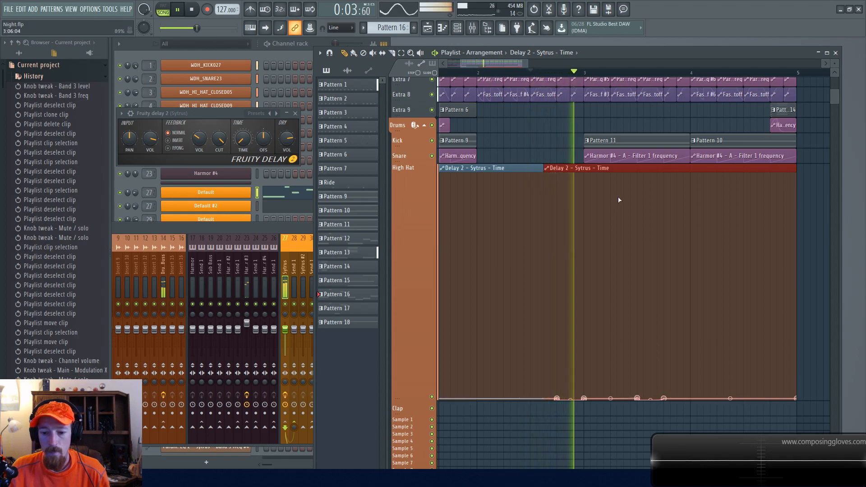
key("space")
Enlarge the playlist tracks so the automation curves on the Extra tracks can be read
scroll(626, 276, "up", 3)
left_click_drag(626, 276, 513, 271)
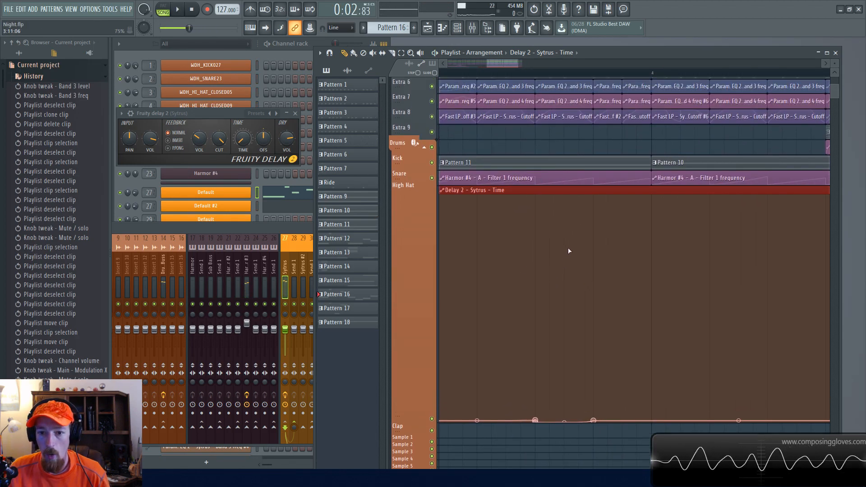
scroll(497, 190, "up", 3)
left_click_drag(411, 107, 413, 235)
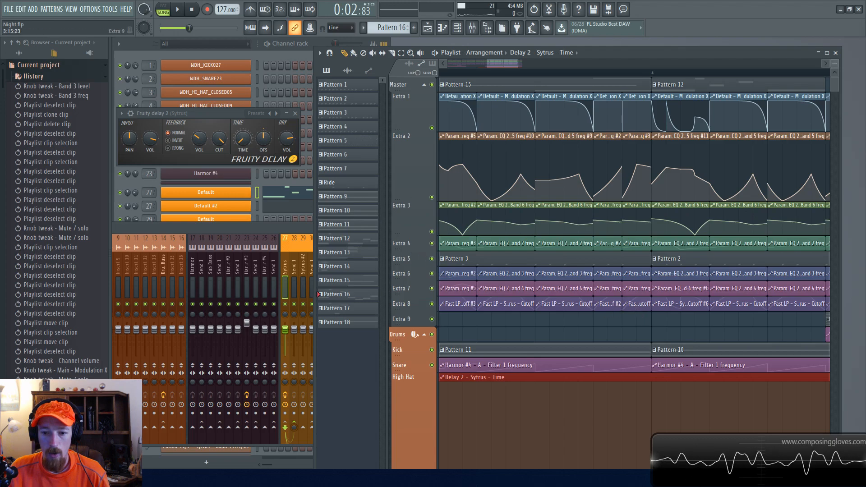
left_click_drag(835, 63, 834, 75)
scroll(426, 204, "up", 2)
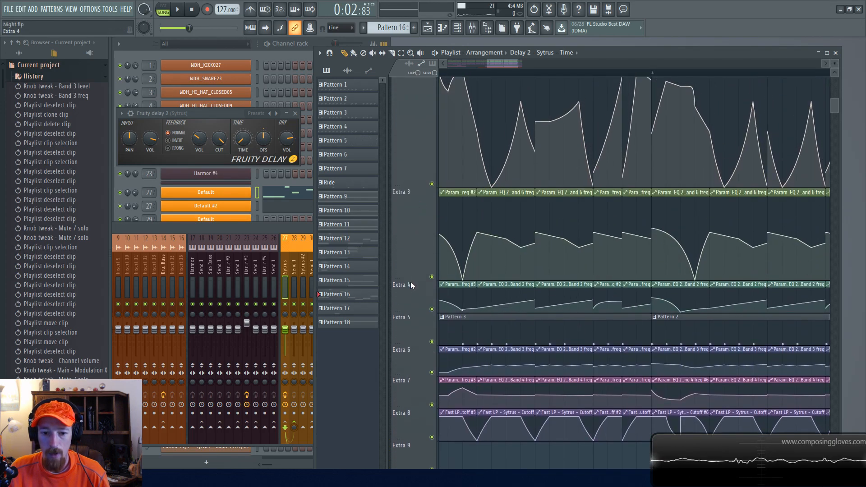
left_click_drag(411, 280, 412, 248)
scroll(416, 230, "up", 3)
left_click_drag(406, 313, 425, 168)
scroll(645, 212, "up", 3)
scroll(643, 211, "down", 3)
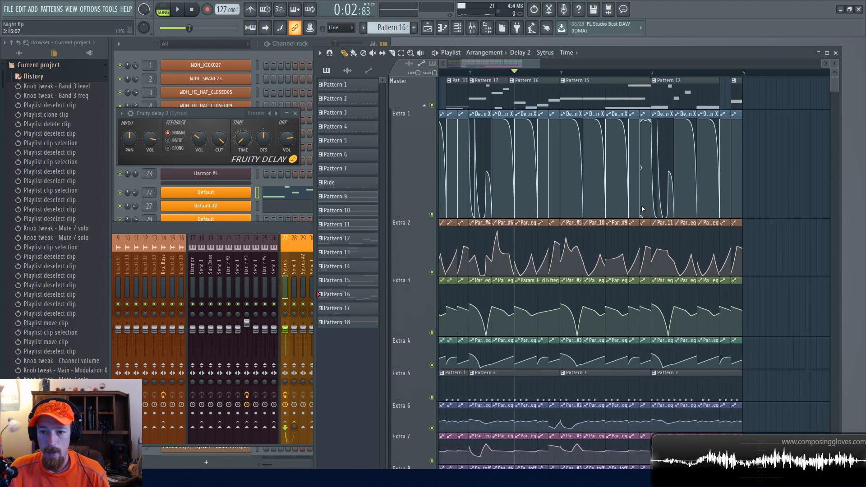
scroll(573, 81, "down", 3)
scroll(572, 72, "up", 3)
Audition the full arrangement from bar 3 while following the automation tracks down to the delay time clips
left_click(566, 71)
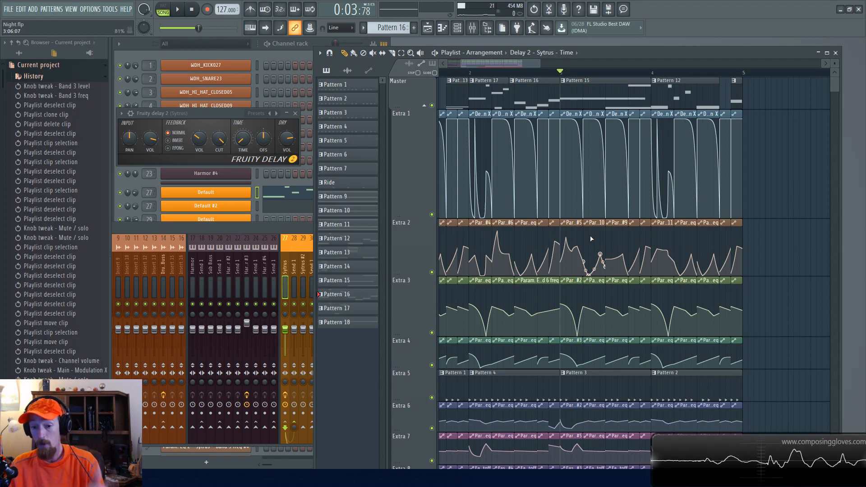
scroll(591, 239, "down", 3)
left_click_drag(577, 119, 587, 185)
scroll(586, 186, "down", 4)
scroll(586, 186, "down", 5)
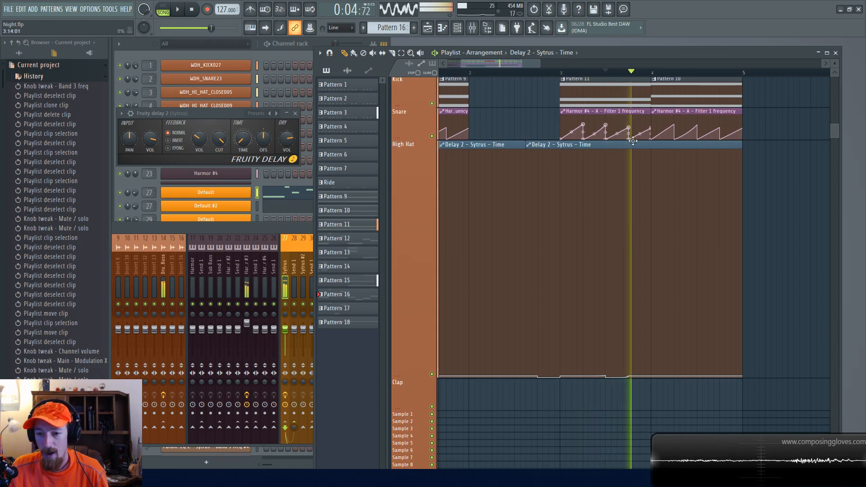
Select the automation clips on Extra 2 to Extra 7 in the first half of bar 3 and audition from bar 3
scroll(627, 142, "up", 9)
scroll(626, 142, "up", 4)
scroll(627, 141, "up", 3)
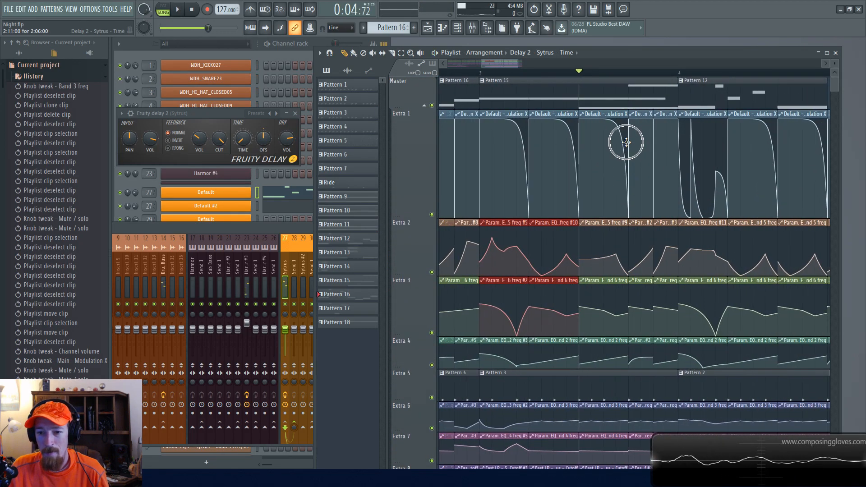
scroll(594, 215, "down", 1)
scroll(593, 215, "down", 3)
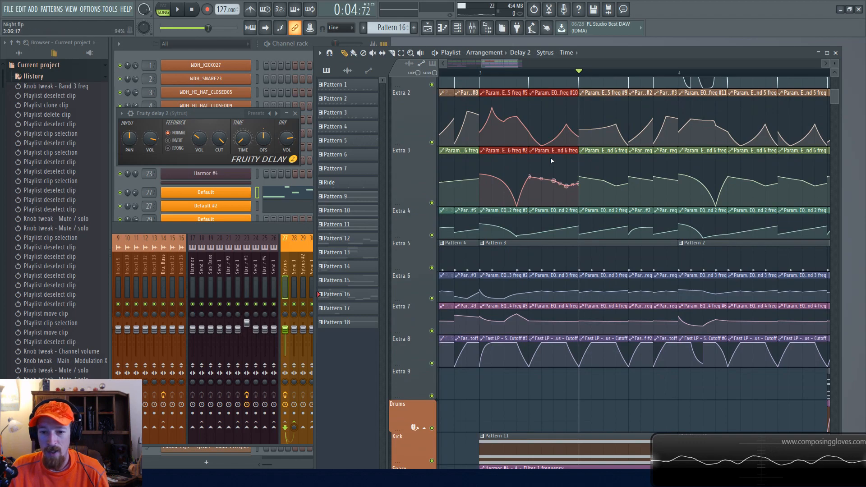
left_click_drag(492, 113, 556, 310, "ctrl")
key("space")
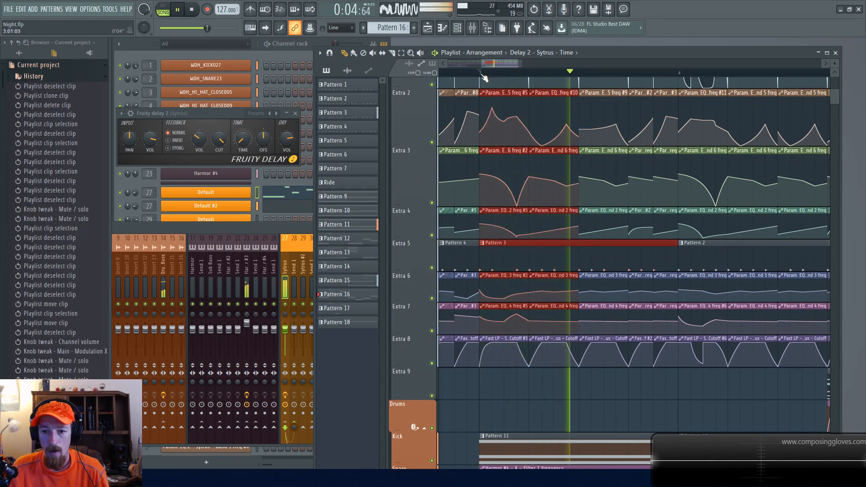
key("space")
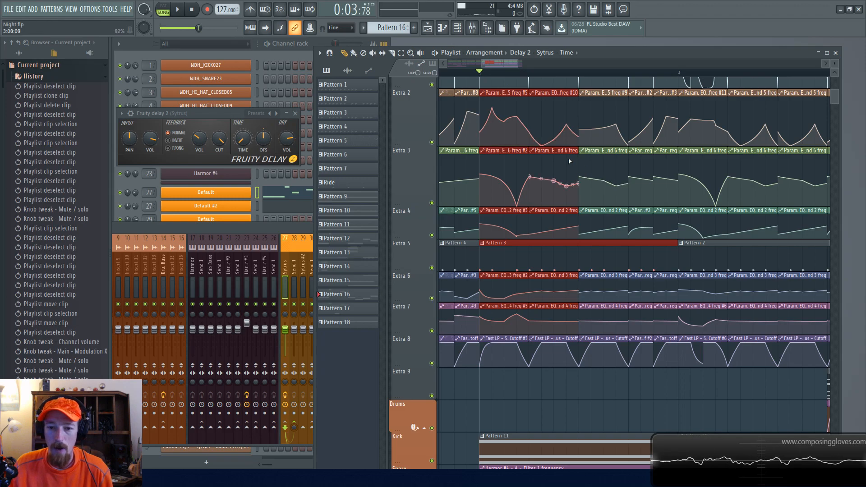
Narrow the selection to the two EQ Band 5 frequency clips on Extra 2 in the first half of bar 3
left_click_drag(515, 123, 537, 123)
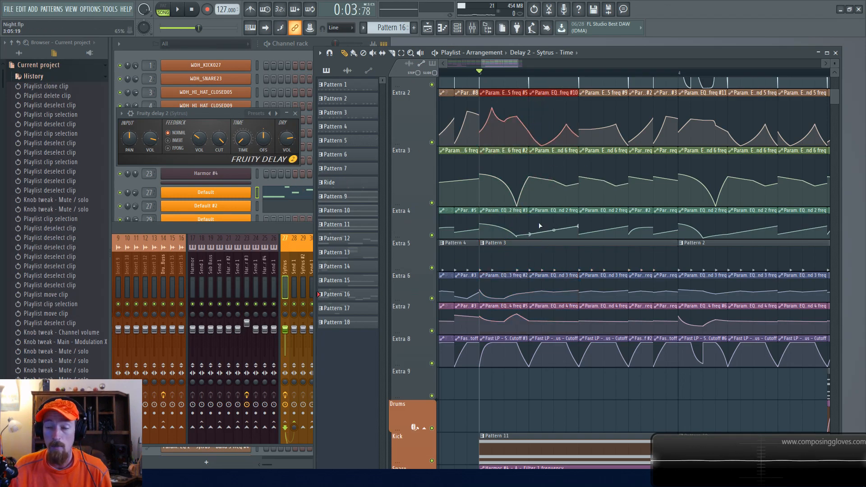
scroll(540, 223, "down", 4)
left_click_drag(541, 223, 622, 193)
Close Fruity delay 2 and open the second Fruity WaveShaper from the Sytrus mixer track
left_click(242, 226)
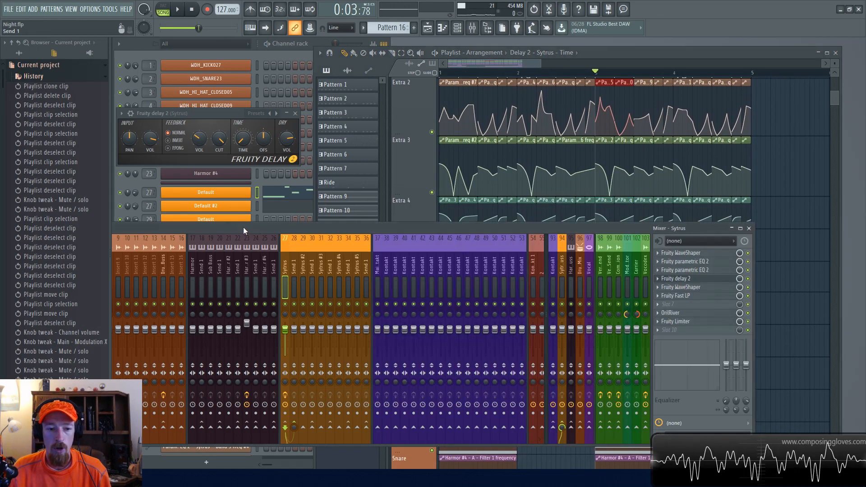
left_click_drag(216, 111, 246, 111)
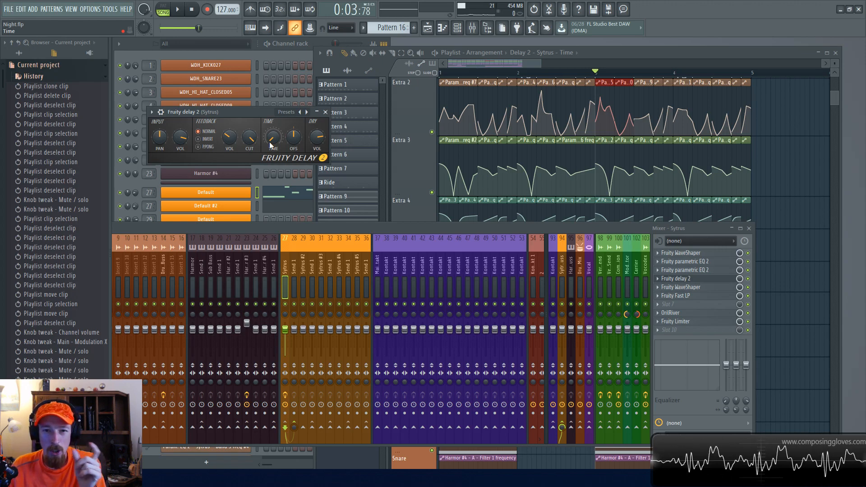
left_click(326, 112)
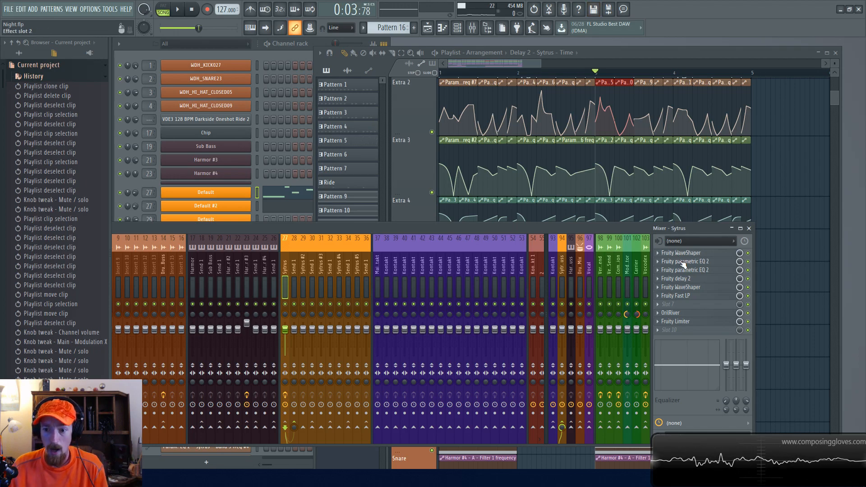
left_click(700, 289)
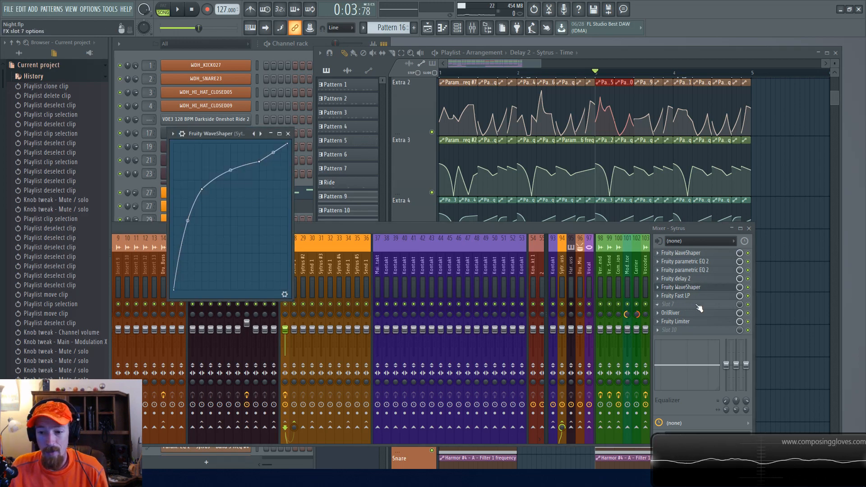
Disable the second Fruity WaveShaper, Fruity Fast LP, OrilRiver and Fruity Limiter on the Sytrus mixer track, and audition from bar 3
left_click(748, 288)
left_click(748, 296)
left_click(748, 313)
left_click(749, 321)
key("space")
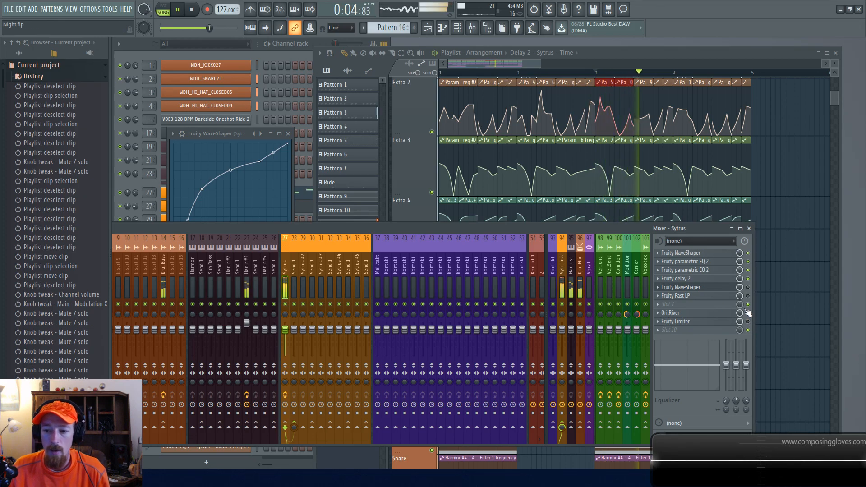
Stop the audition and mute the Extra 5 track in the playlist
key("space")
key("F9")
left_click(432, 258)
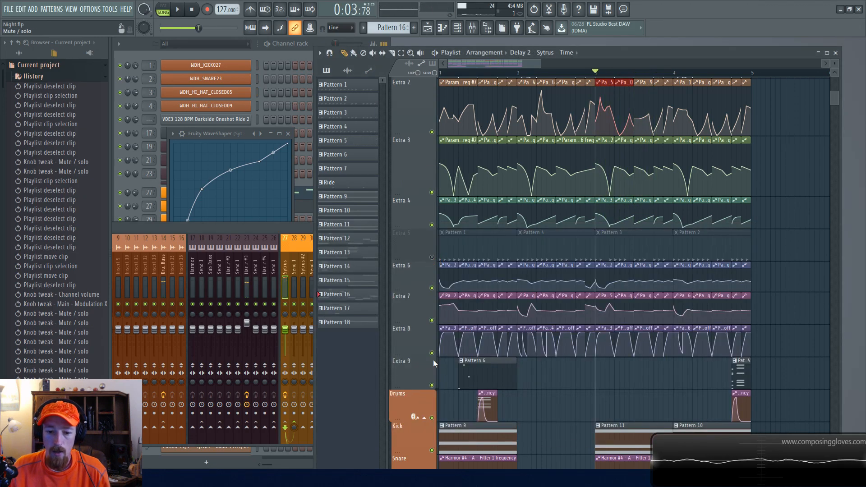
Mute the Extra 9, Drums and Kick tracks in the playlist, audition briefly from bar 3, and bring up the mixer
left_click(432, 386)
left_click(432, 418)
left_click(432, 451)
key("space")
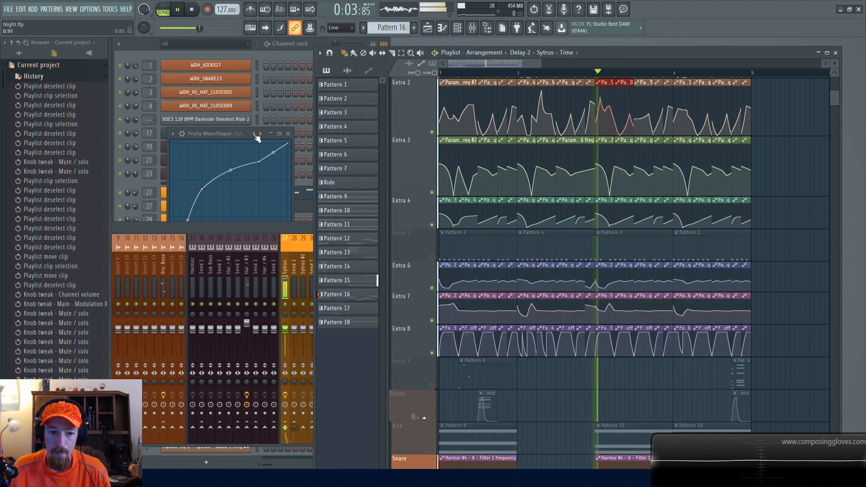
key("F9")
key("space")
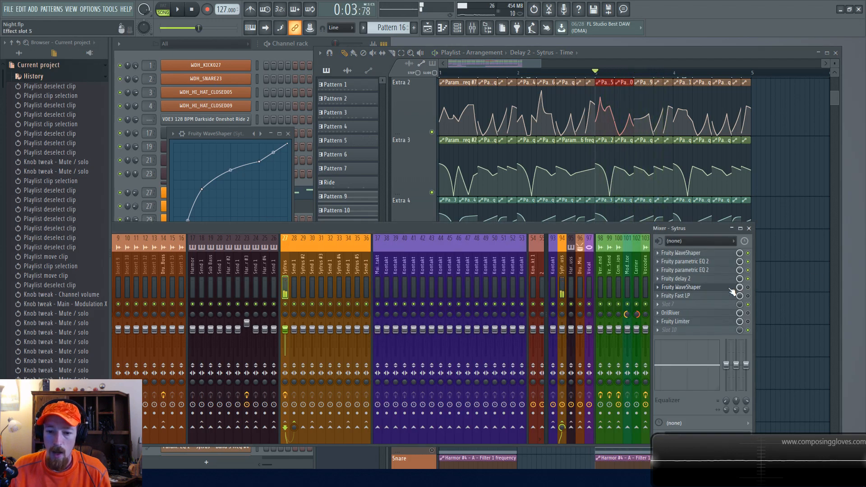
Re-enable the second Fruity WaveShaper and Fruity Fast LP on the Sytrus mixer track, review the WaveShaper's curve and close it
left_click(712, 290)
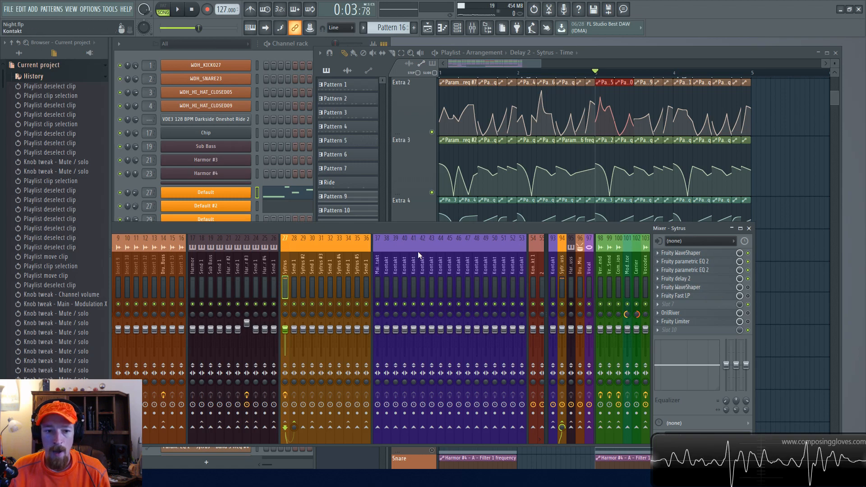
left_click(748, 287)
left_click(730, 288)
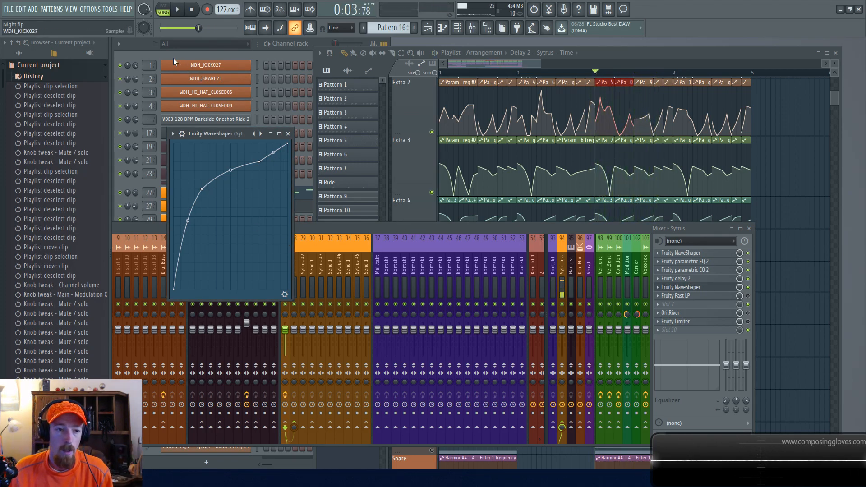
left_click(748, 296)
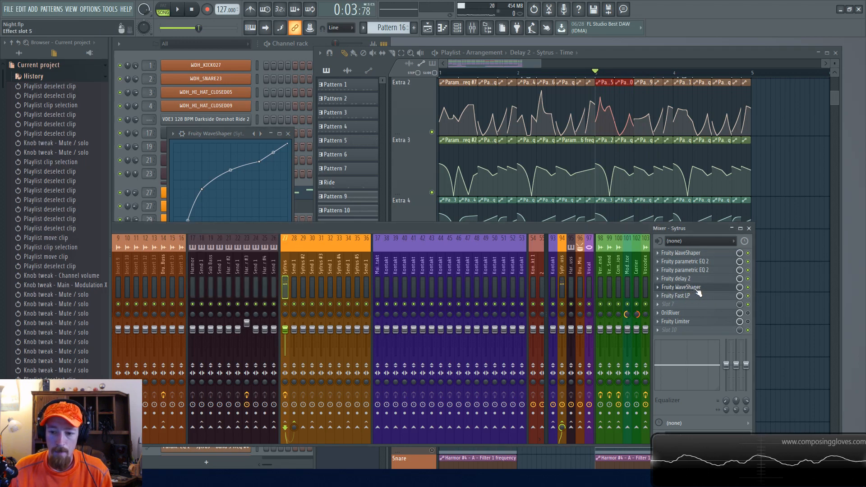
left_click(231, 133)
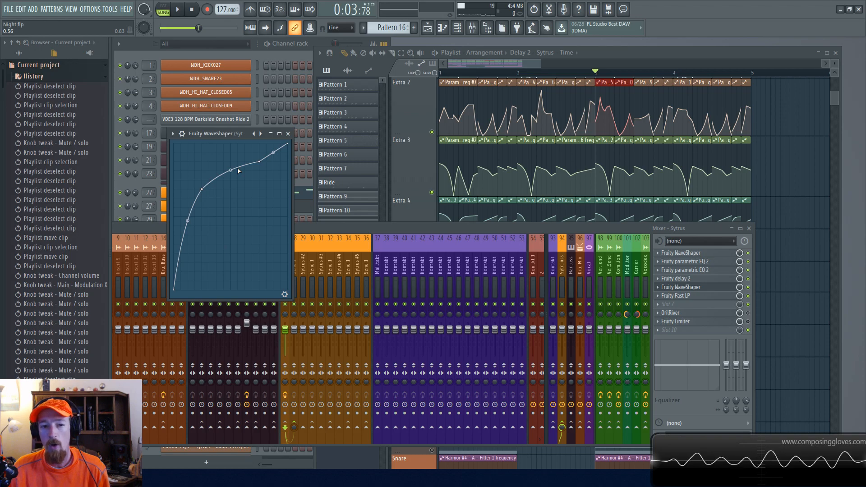
left_click(288, 134)
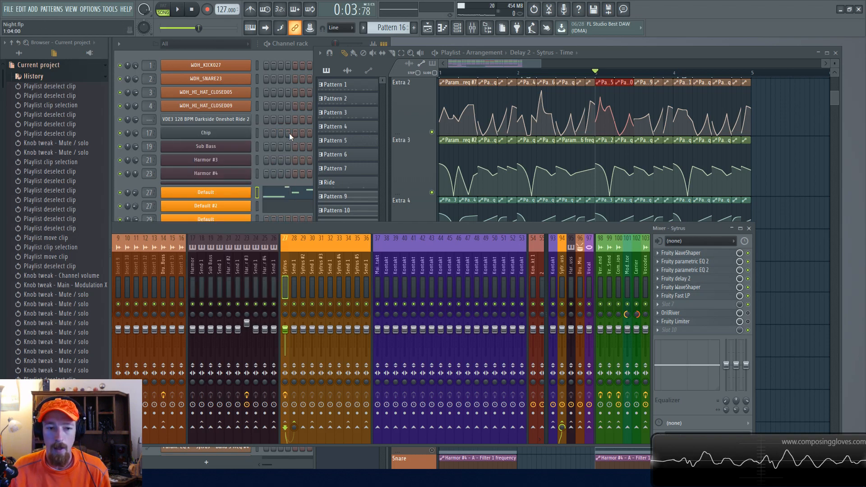
Open Fruity Limiter from the Sytrus mixer track to view its compressor settings, and close it again
left_click(694, 322)
left_click(699, 323)
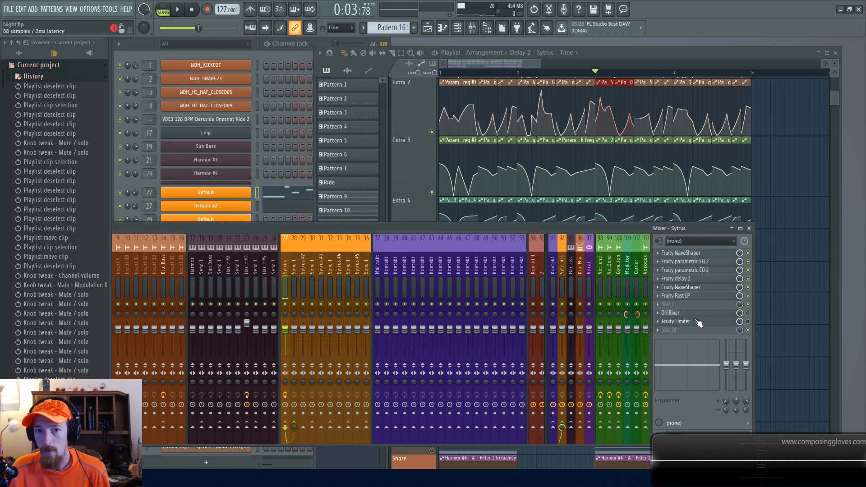
left_click(698, 323)
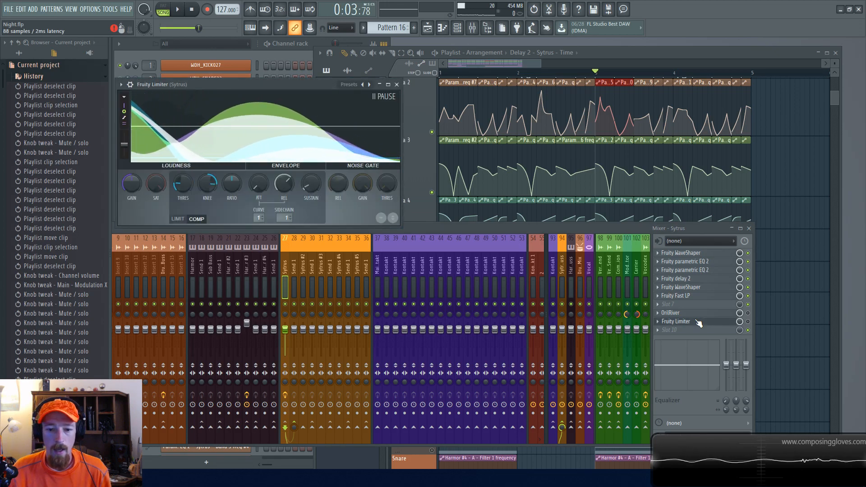
left_click(699, 323)
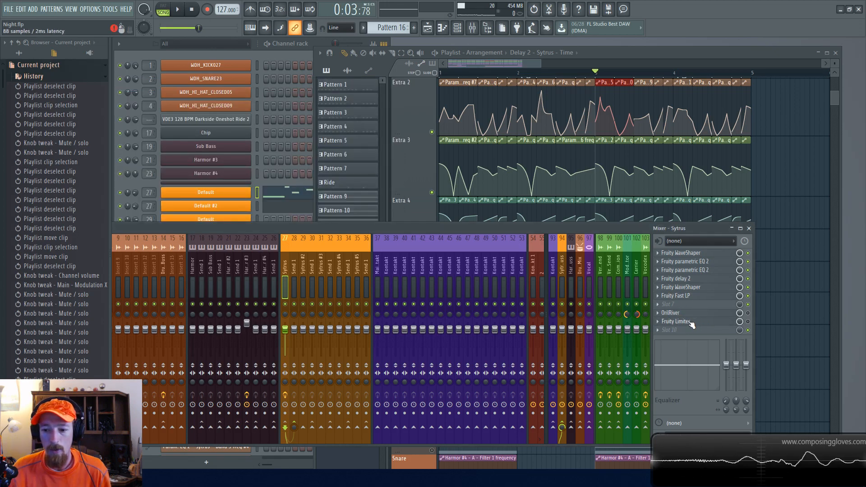
left_click(692, 325)
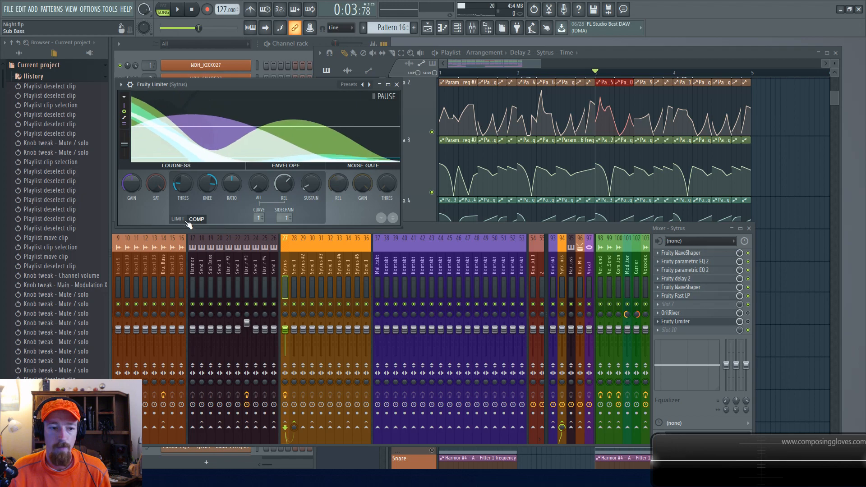
left_click(397, 85)
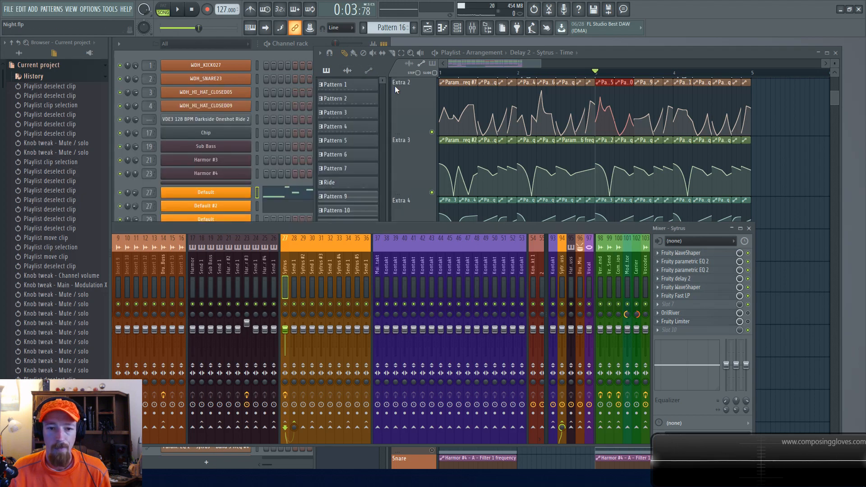
Open Fruity Fast LP from the Sytrus mixer track and move the playhead to the last Pattern 13 clip in bar 1
left_click(703, 296)
left_click_drag(284, 172, 227, 128)
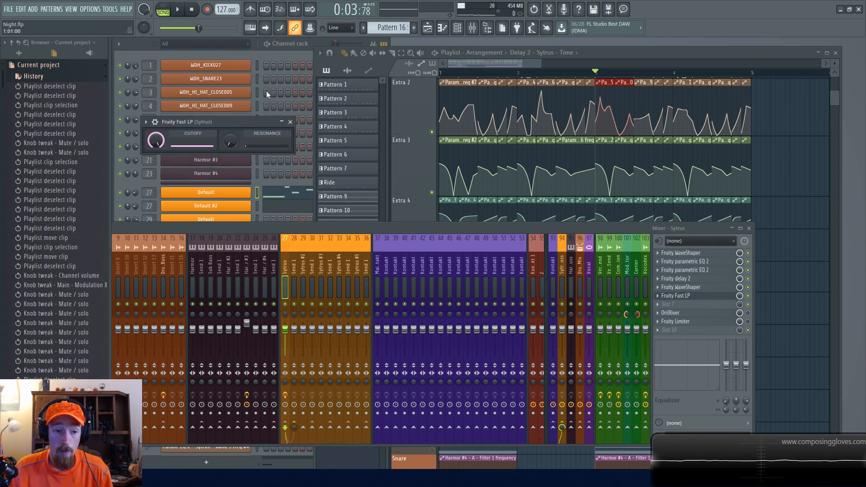
left_click(531, 63)
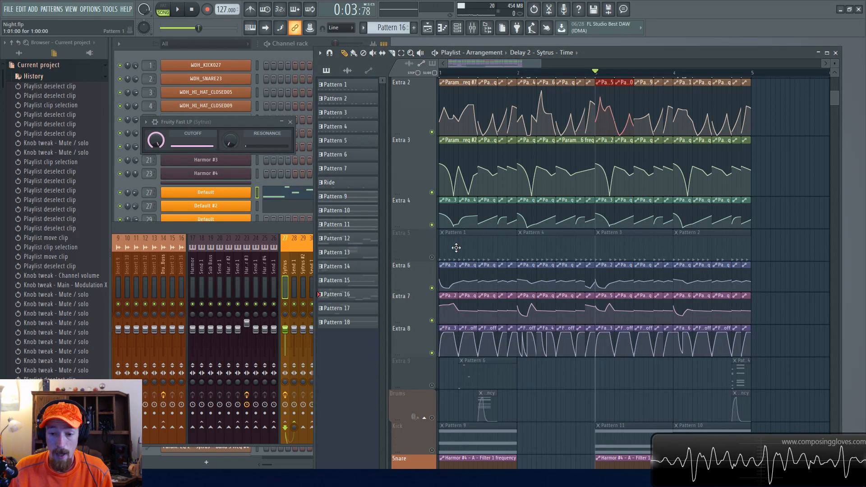
scroll(495, 175, "up", 3)
left_click_drag(495, 174, 606, 276)
scroll(562, 146, "up", 3)
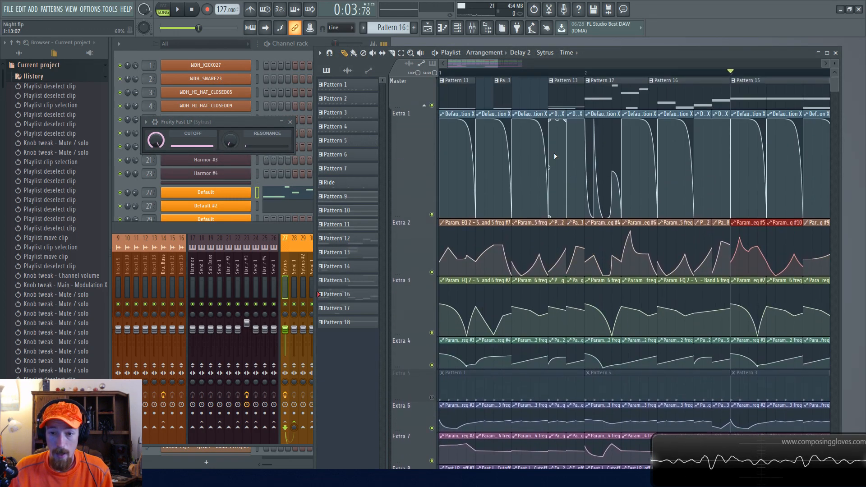
scroll(513, 197, "down", 3)
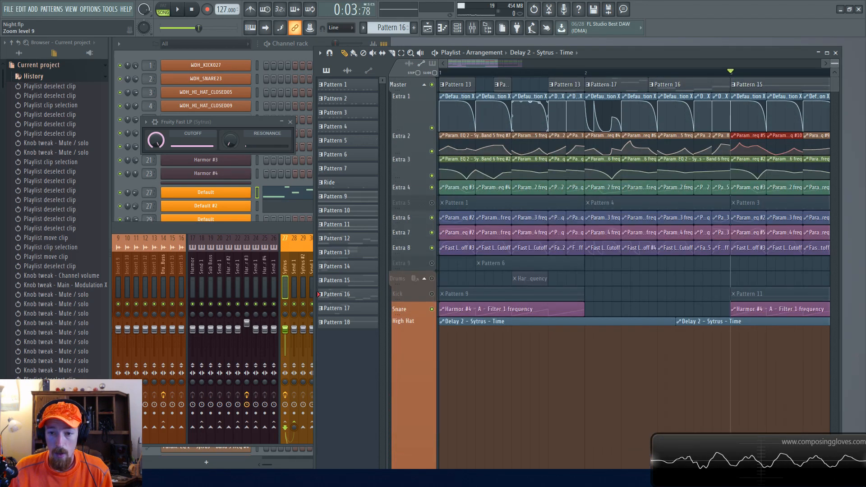
scroll(554, 150, "up", 1)
left_click(554, 73)
View operator 1's Mod X page in the Default Sytrus channel and the Fruity Fast LP cutoff, closing both plugin windows
left_click(273, 220)
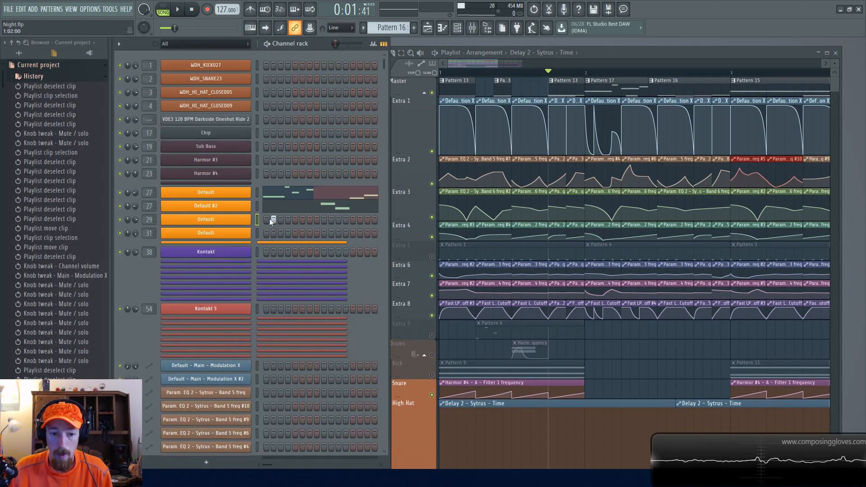
left_click(473, 28)
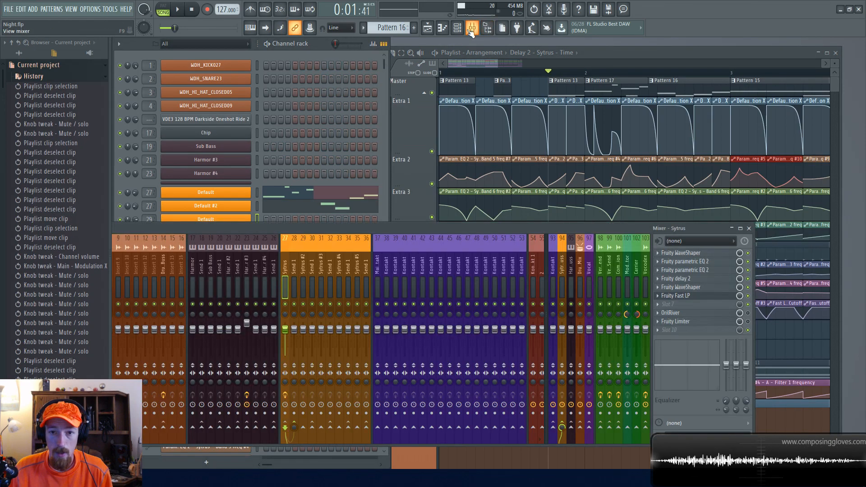
left_click(224, 196)
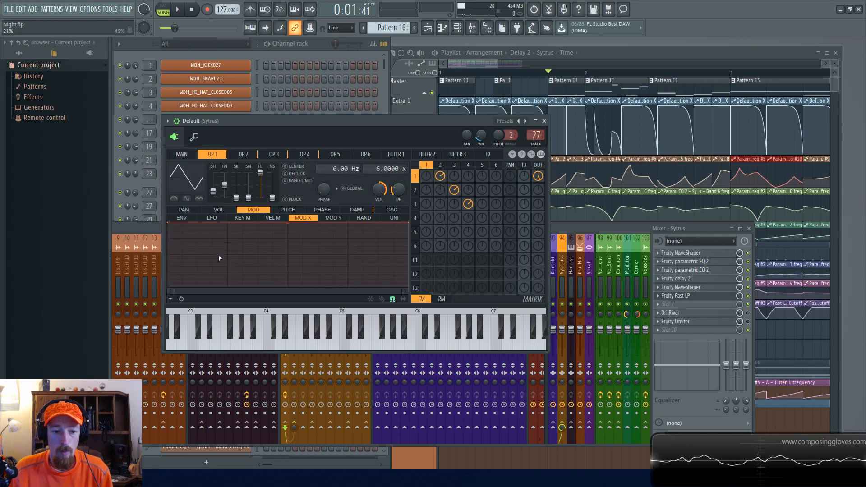
left_click(545, 122)
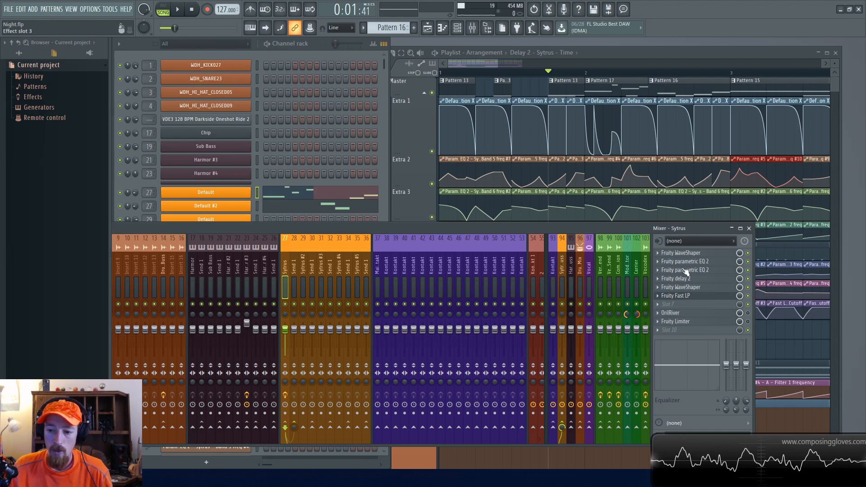
left_click(711, 296)
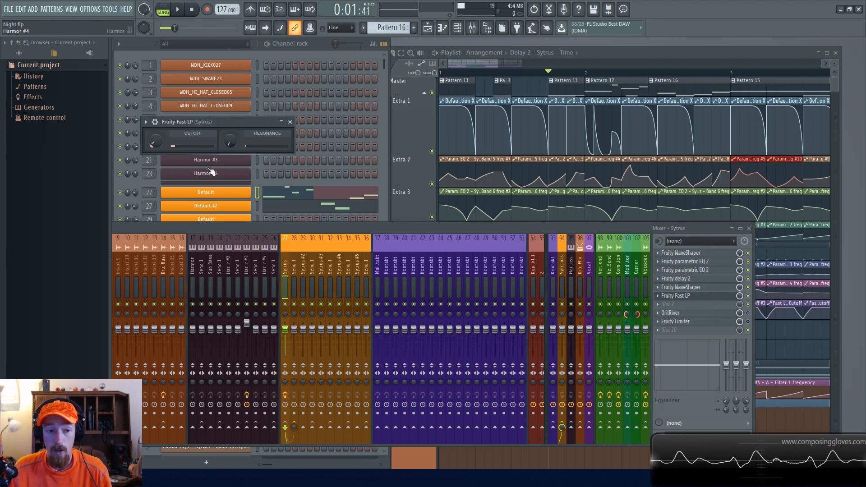
left_click(290, 122)
Select the Fast LP Cutoff clips on Extra 8 and audition from the last Pattern 13 clip in bar 1
left_click(597, 58)
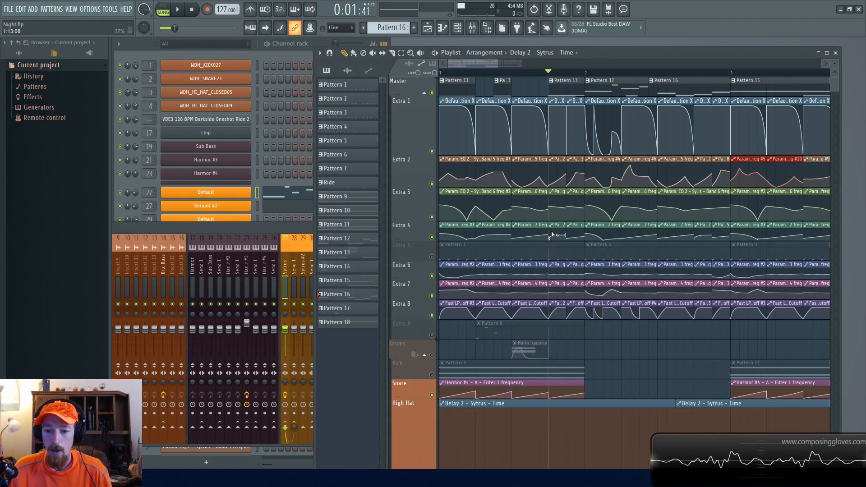
scroll(556, 231, "up", 5, "ctrl")
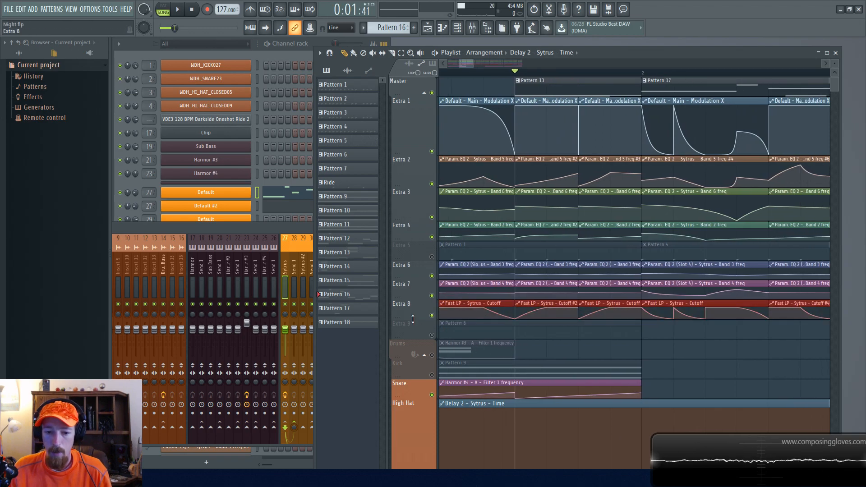
scroll(578, 293, "down", 5, "ctrl")
key("space")
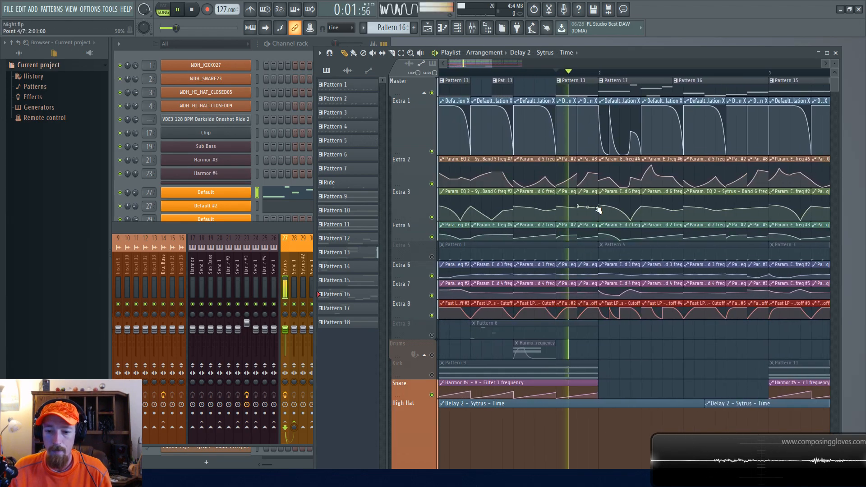
key("space")
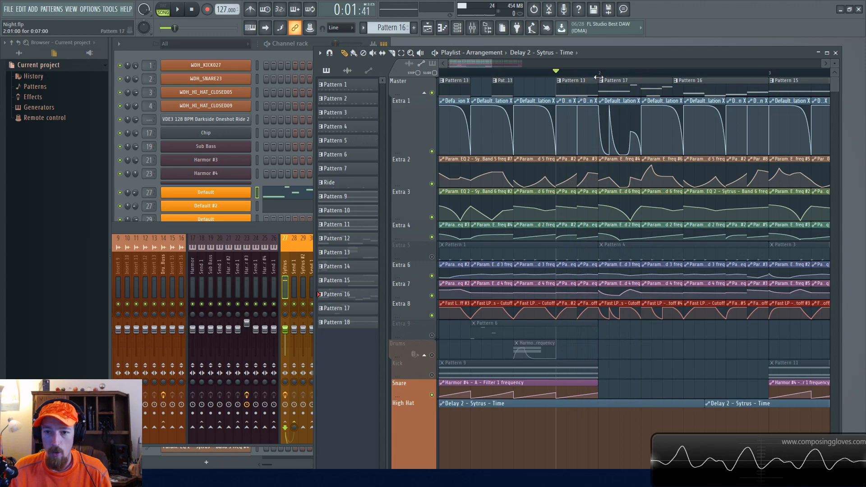
Audition the part briefly from bar 2 and again from the start of bar 1
left_click(600, 72)
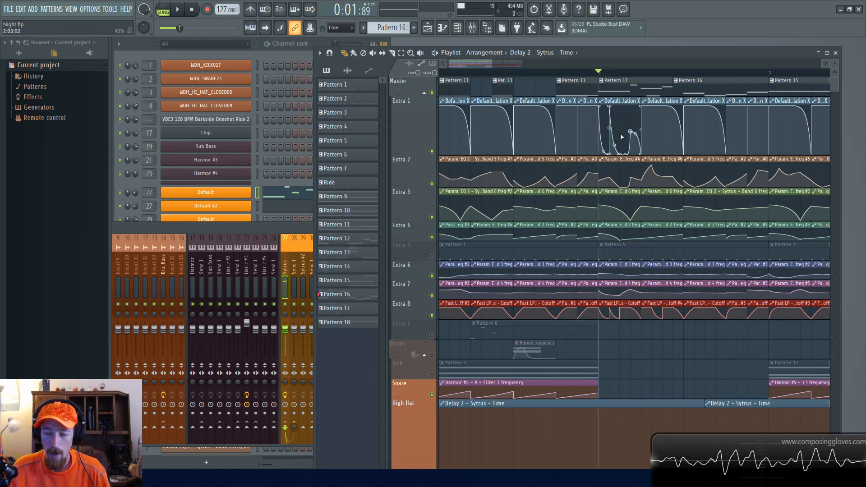
key("space")
key("space")
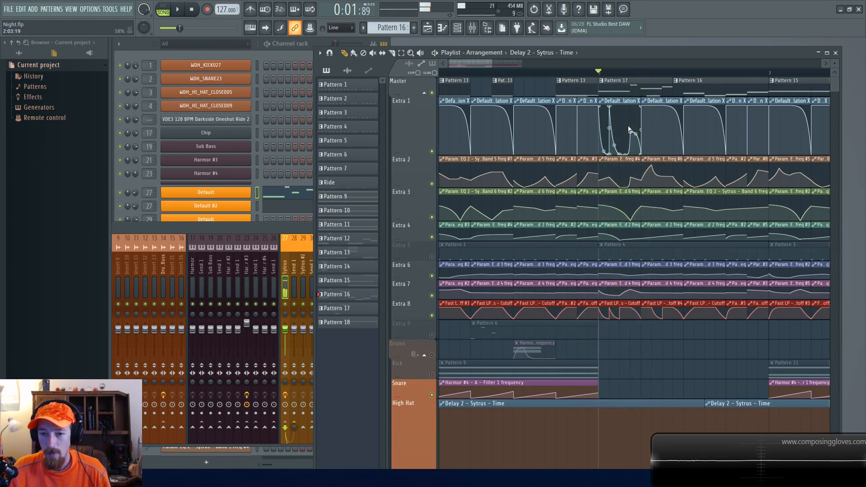
scroll(652, 125, "down", 3, "ctrl")
scroll(652, 126, "down", 1, "ctrl")
left_click(446, 73)
key("space")
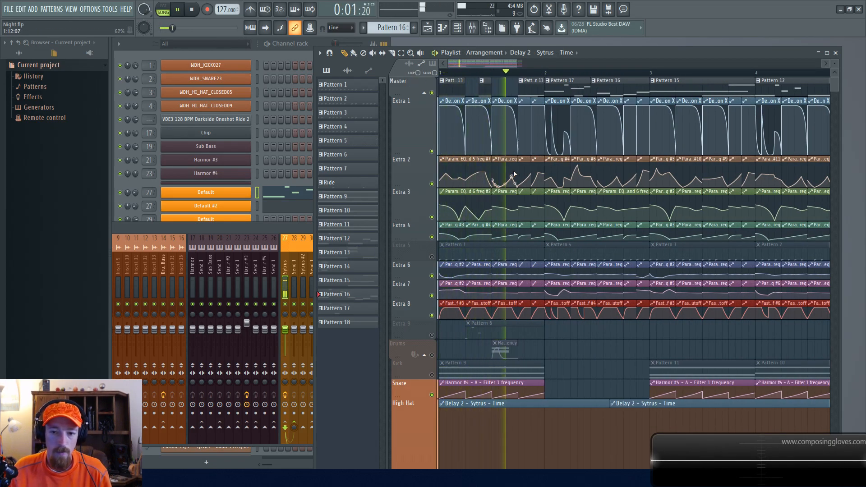
key("space")
Select the first two Fast LP Cutoff clips of bar 3 on Extra 8 and audition from bar 3
scroll(722, 176, "right", 2)
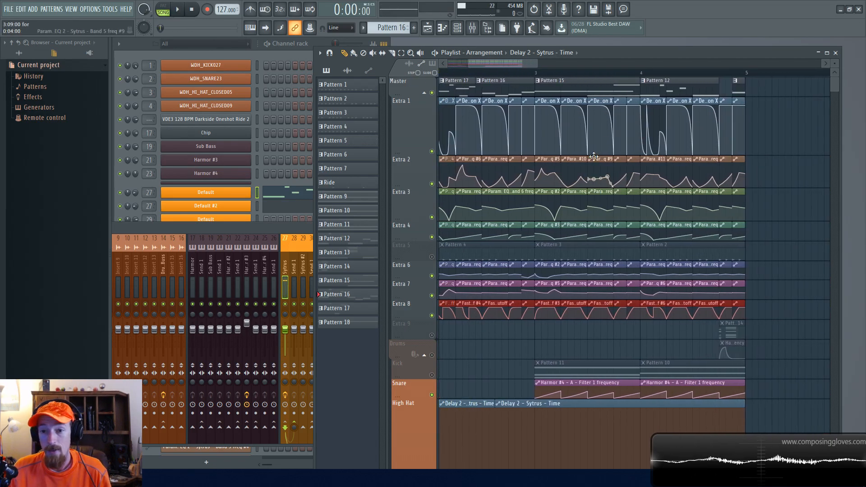
left_click(541, 74)
left_click_drag(558, 323, 586, 312)
key("space")
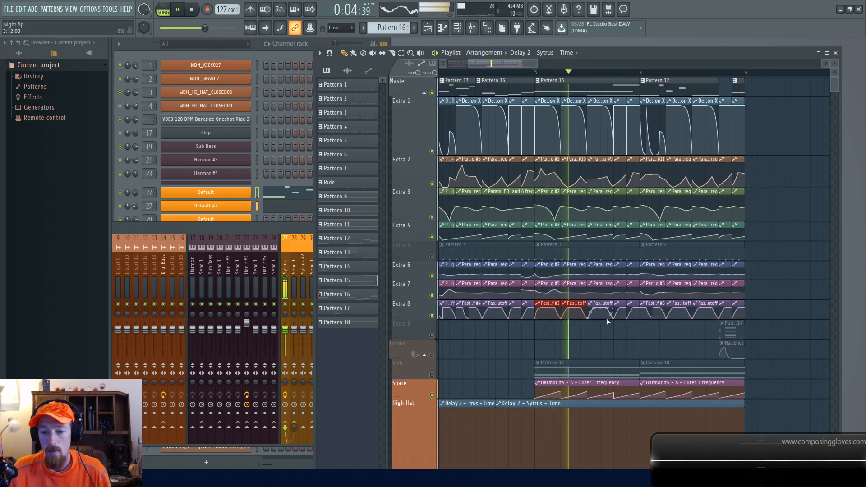
key("space")
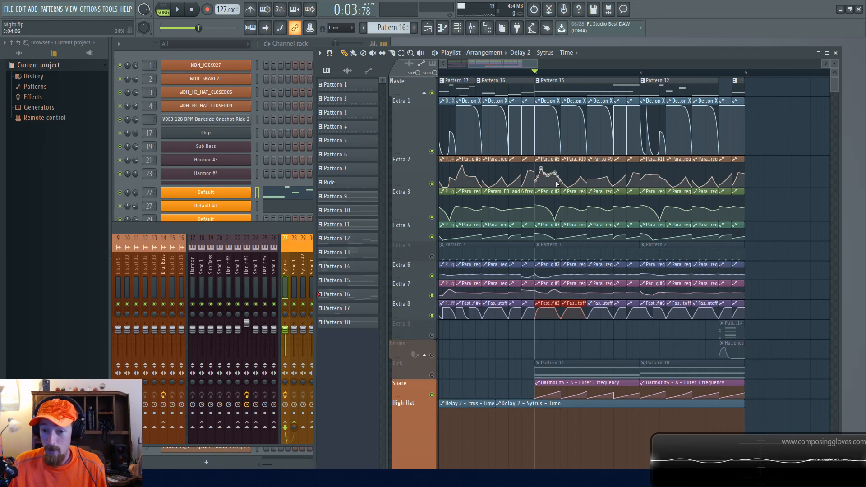
Point out the bar 3 EQ band clips on Extra 2, 3, 6 and 7, and select the Delay 2 Time clip on High Hat
left_click_drag(555, 182, 626, 214)
left_click_drag(549, 277, 600, 292)
scroll(605, 344, "down", 2)
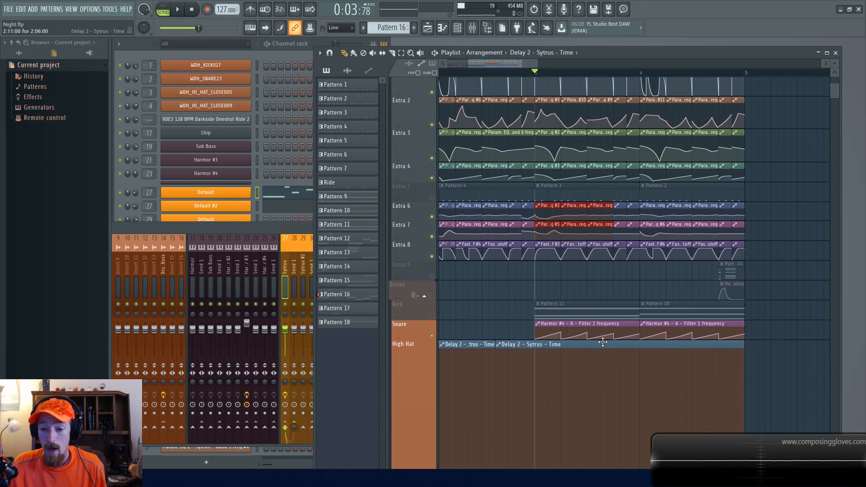
scroll(604, 343, "down", 4)
left_click_drag(582, 366, 604, 399)
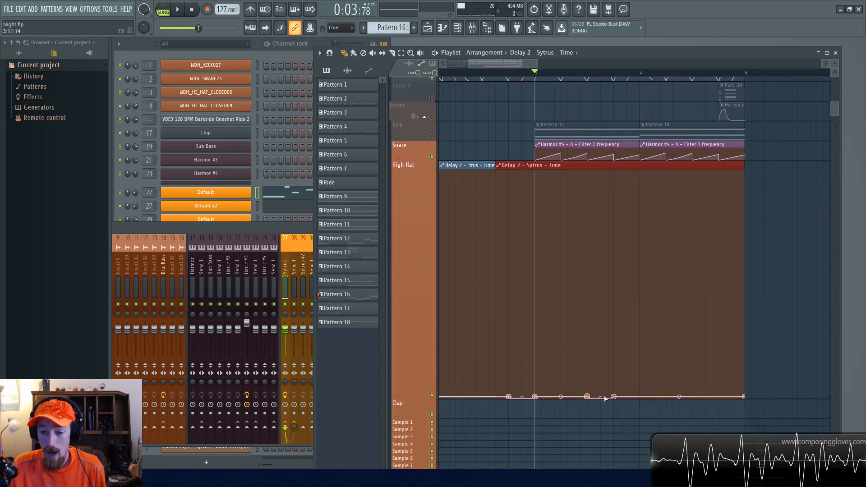
Open the Default #2 Sytrus, move its window aside, and bring up the channel's Pattern 16 notes in the piano roll
scroll(600, 271, "up", 6)
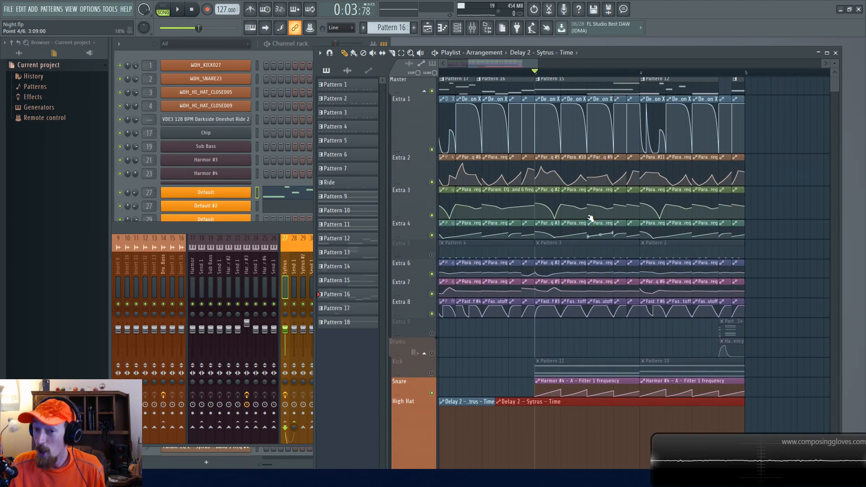
left_click(215, 210)
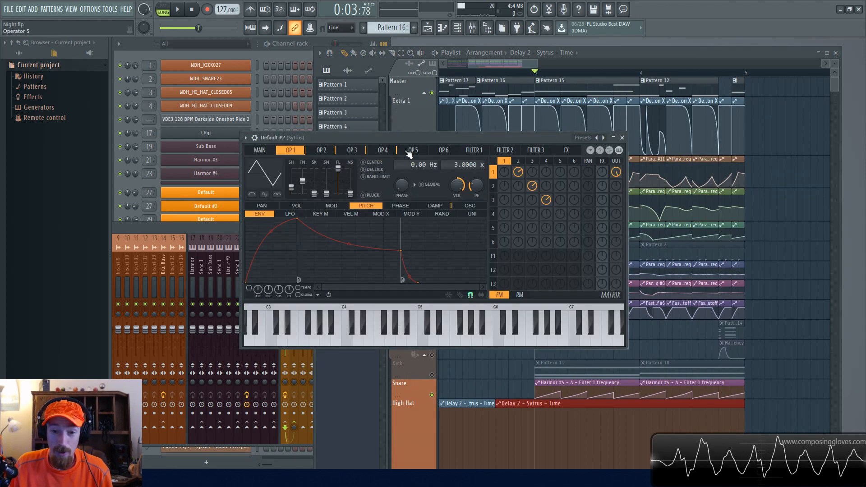
left_click_drag(424, 138, 411, 259)
left_click(291, 209)
scroll(397, 271, "down", 2)
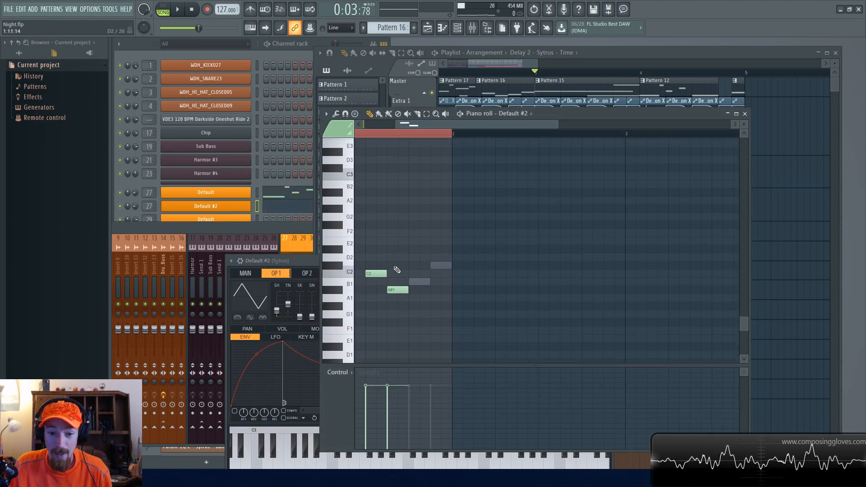
Select the C2 and A#1 notes on Default #2 and audition the passage from the Pattern 16 clip
left_click_drag(441, 253, 497, 322)
left_click(448, 135)
key("space")
key("space")
key("space")
key("space")
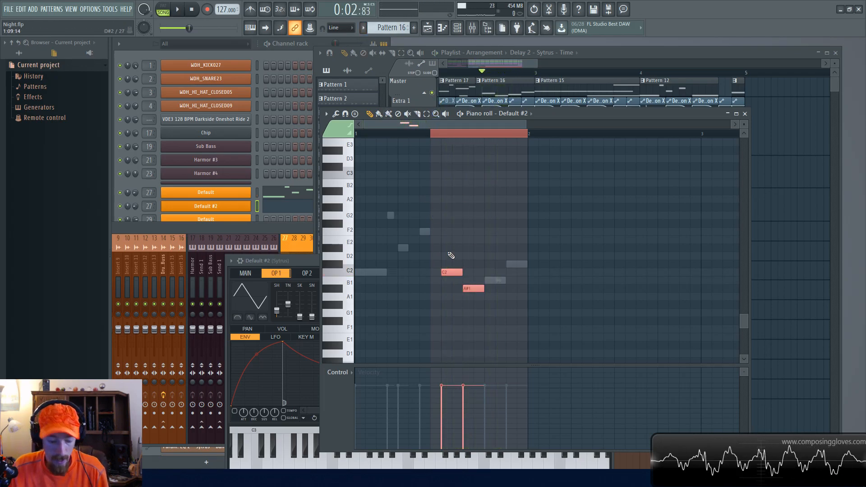
Try the C2 and A#1 notes on the first Default channel instead of Default #2 by cutting, pasting and auditioning them
key("alt+x")
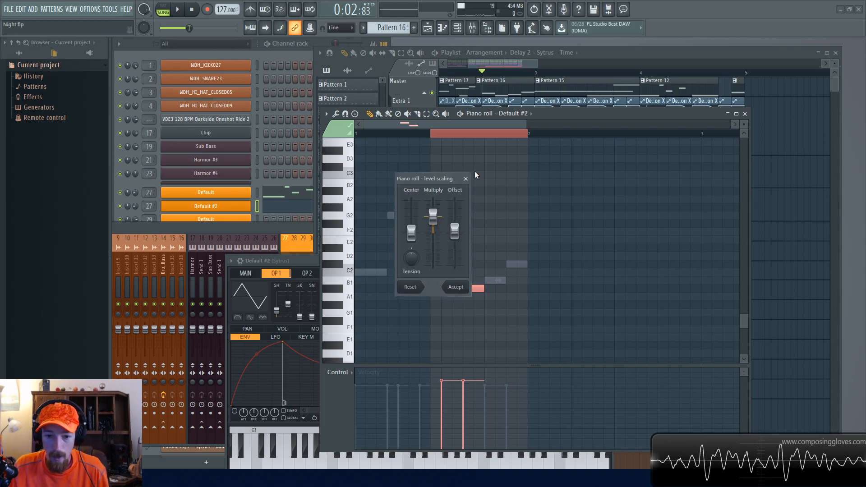
left_click(466, 179)
left_click_drag(451, 236, 541, 352)
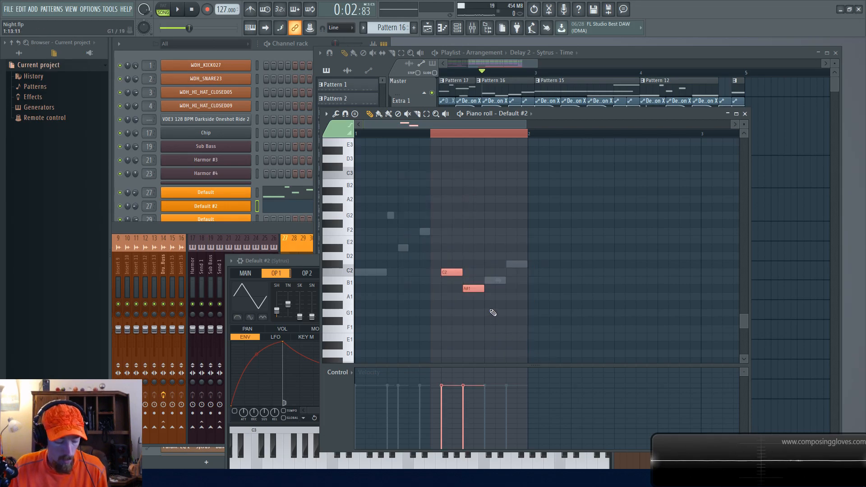
key("Delete")
left_click(291, 195)
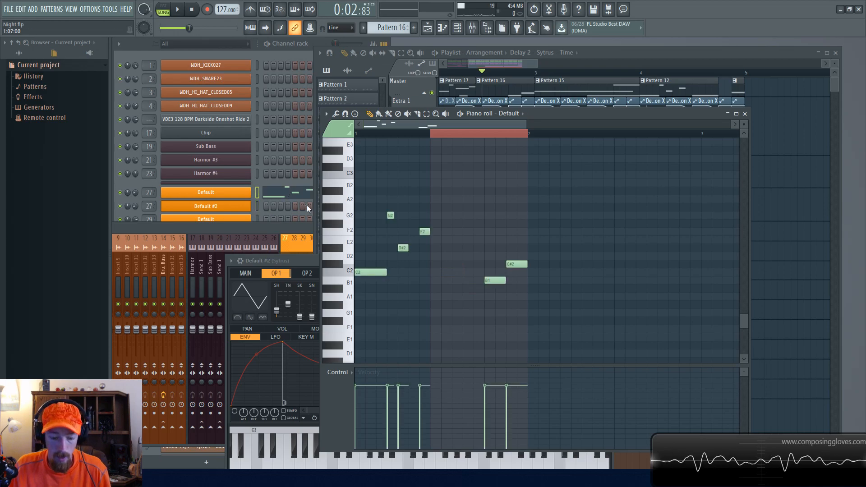
key("ctrl+v")
key("space")
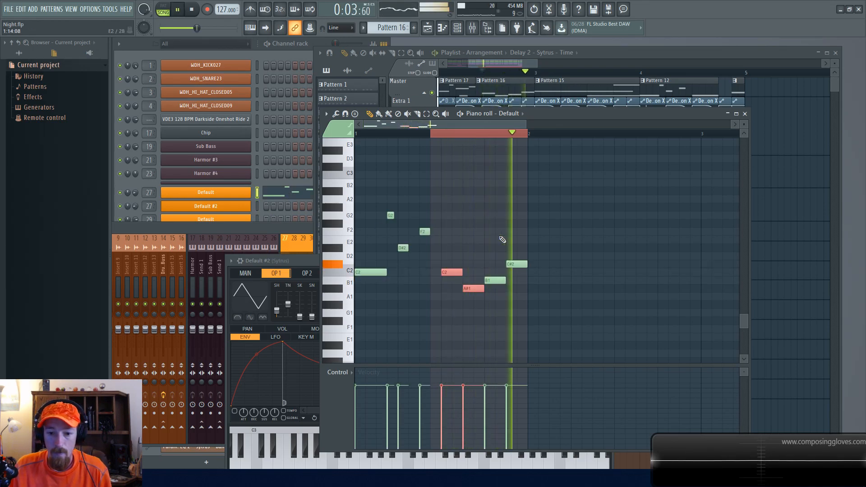
key("space")
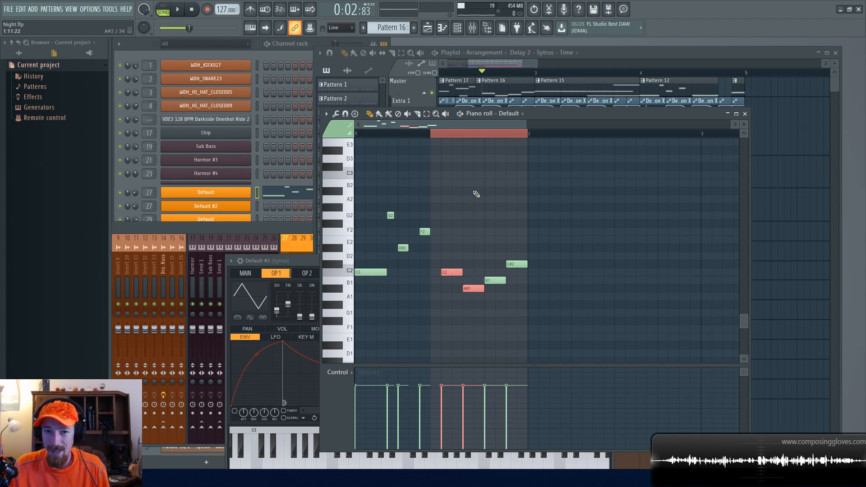
Undo the paste into the first Default channel and the removal of the two notes from Default #2
key("ctrl+z")
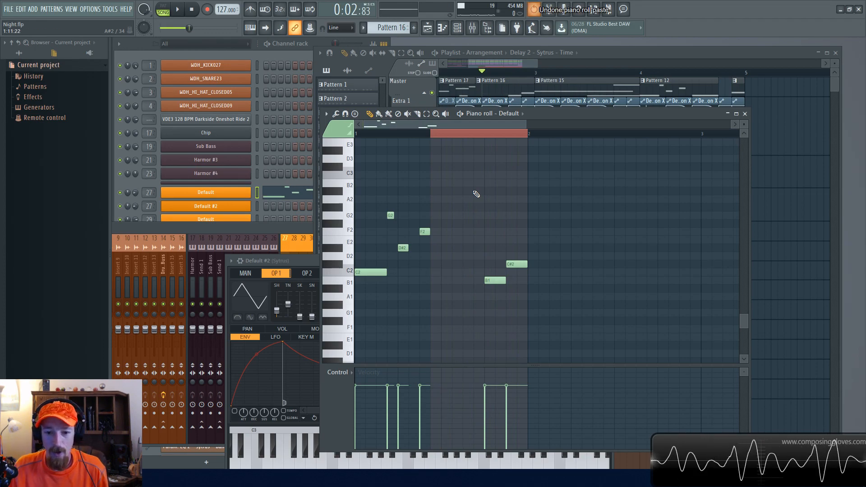
key("alt+z")
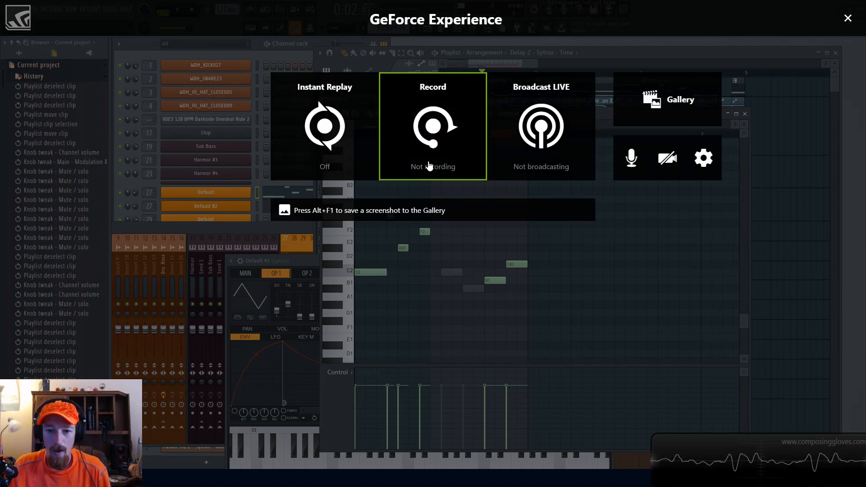
key("alt+z")
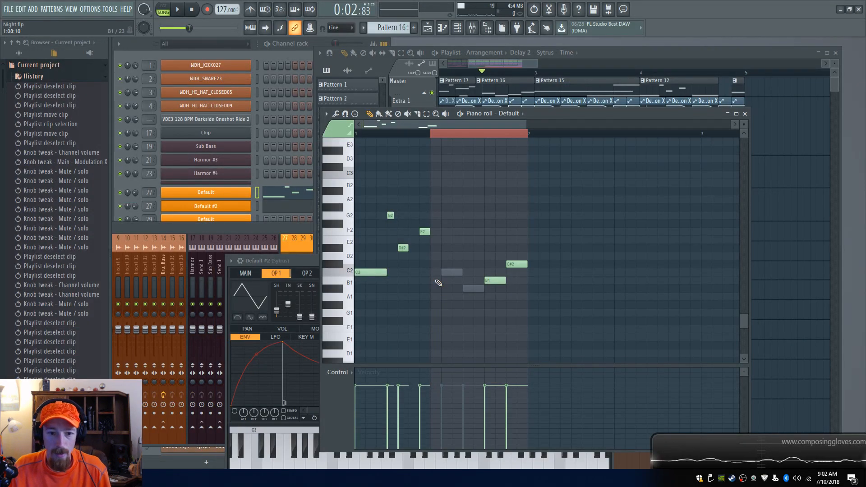
Return to the playlist and audition the part from Pattern 16
left_click(503, 64)
key("space")
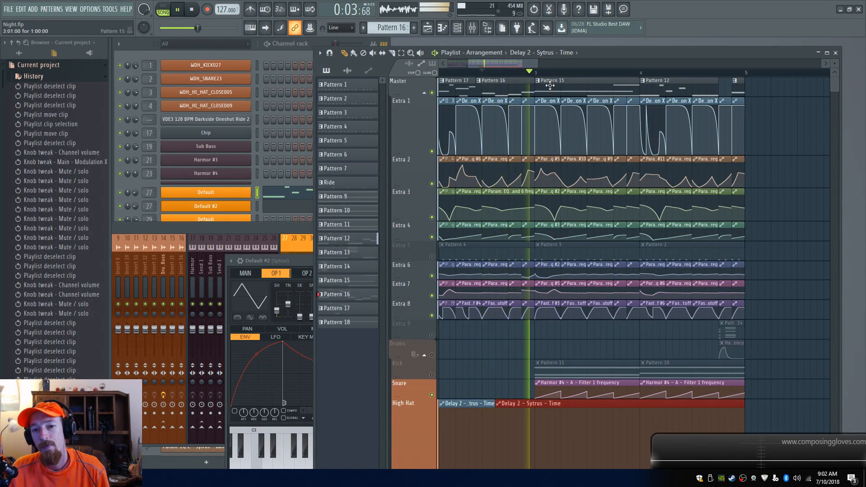
key("space")
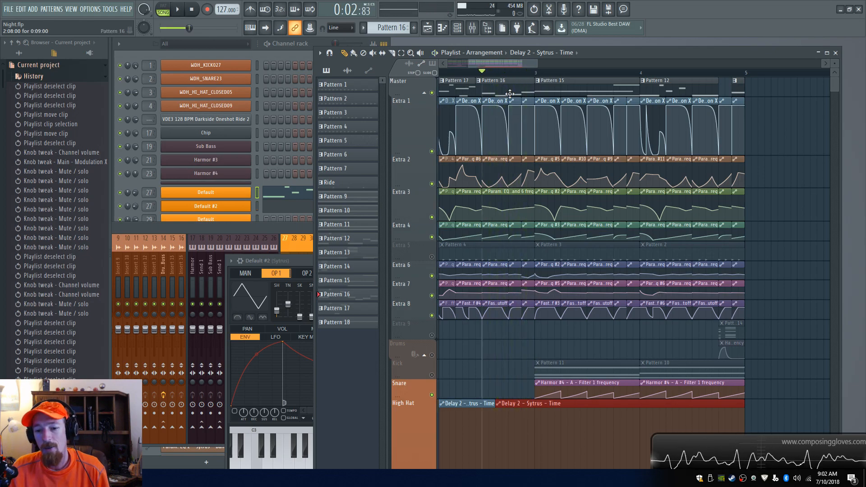
Lower the mixer to uncover more channels, then select the Fast LP Cutoff clips on Extra 8 from Pattern 16 into bar 4
left_click_drag(242, 232, 245, 250)
left_click(505, 56)
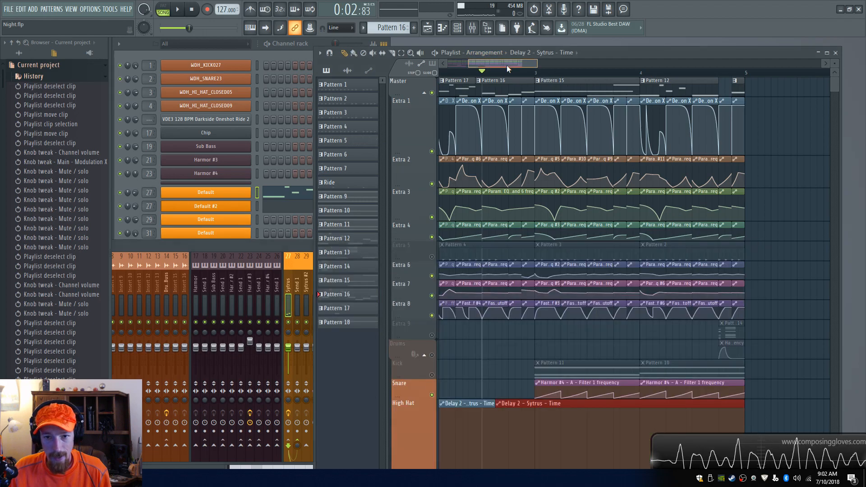
scroll(491, 298, "down", 1)
scroll(504, 307, "up", 1)
scroll(504, 308, "up", 2)
left_click_drag(484, 301, 798, 316)
scroll(554, 346, "down", 3)
scroll(544, 335, "left", 1)
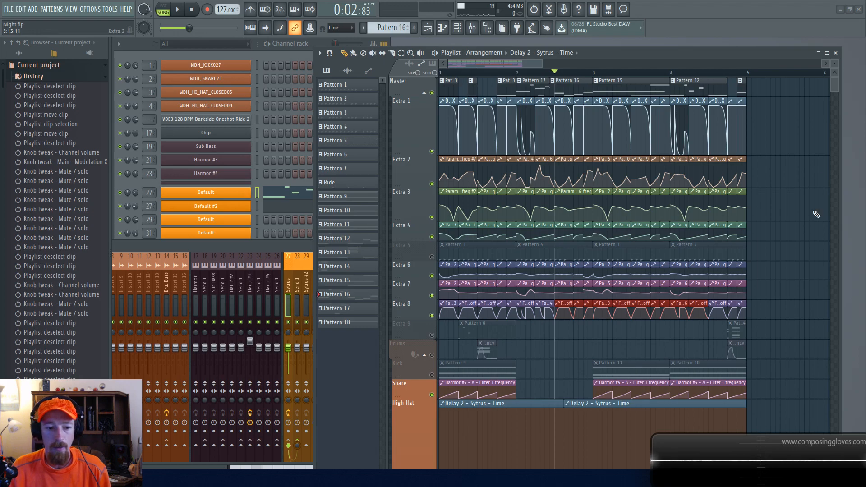
Open the OrilRiver reverb on the Sytrus mixer track, switch it on and go over its decay and wet settings
left_click(277, 243)
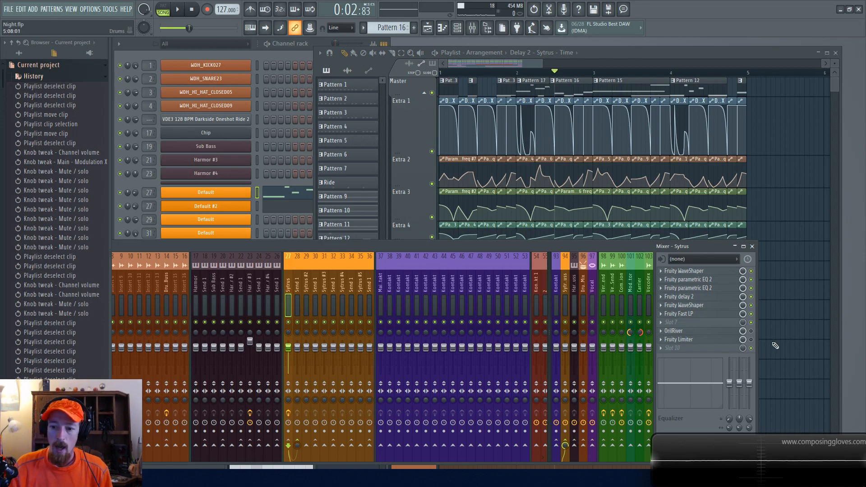
left_click(694, 331)
left_click(752, 331)
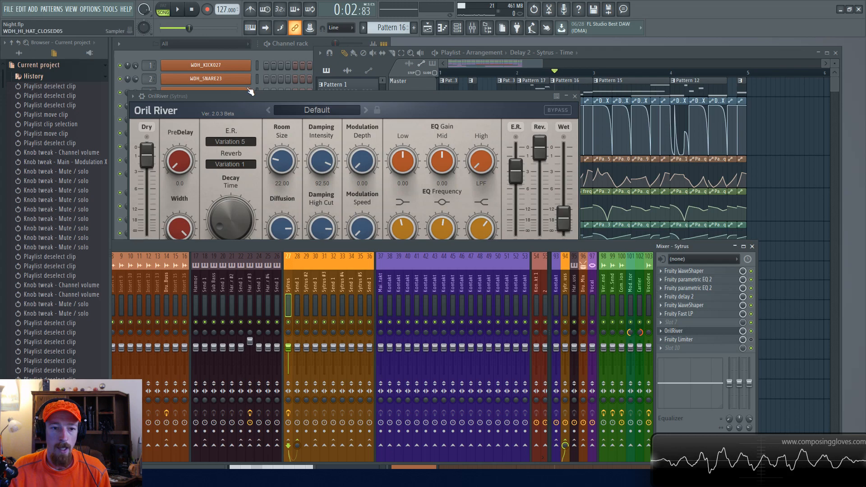
left_click(231, 189)
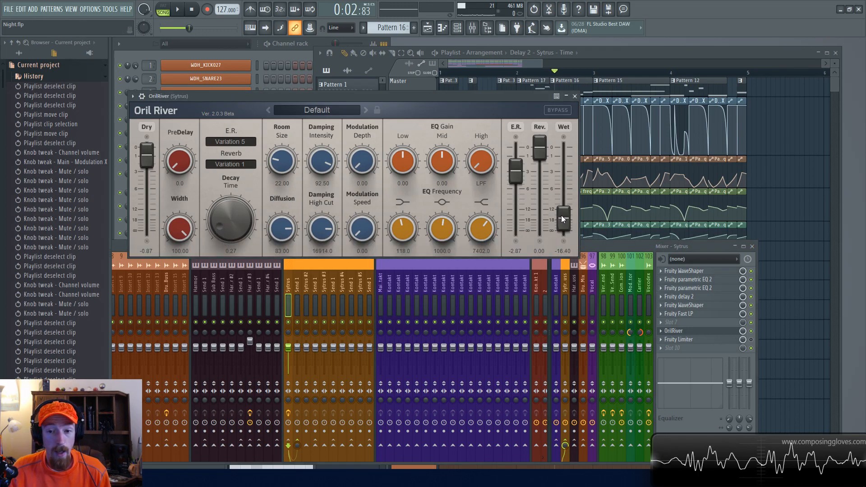
Close the reverb and audition the part from the start of bar 1, then bring the mixer back to the front
left_click(575, 96)
left_click(441, 74)
key("space")
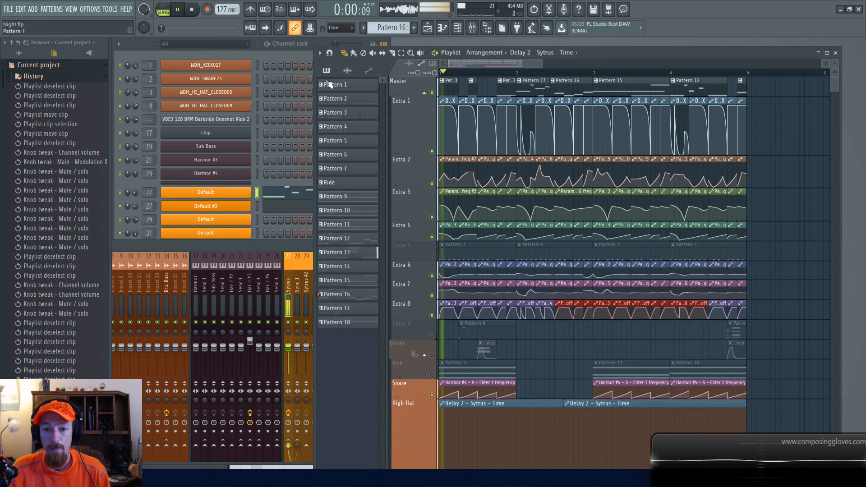
left_click(294, 245)
key("space")
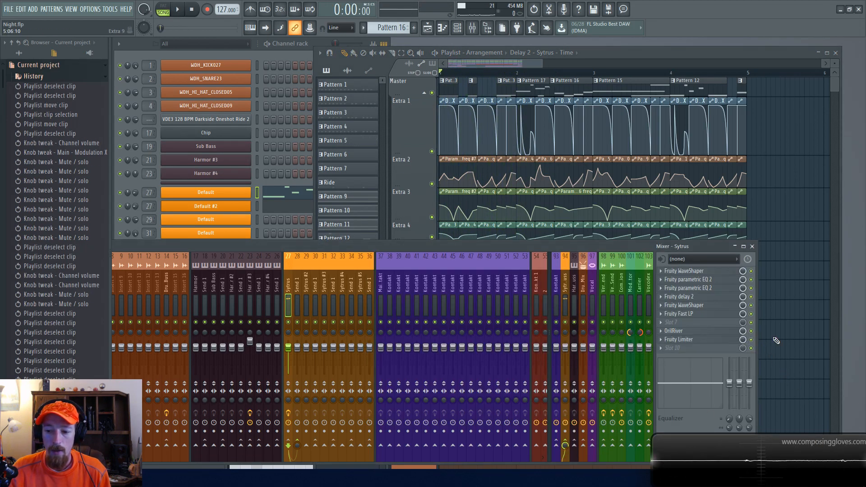
Look over the Fruity Limiter's compressor settings on the Sytrus mixer track and close it
left_click(711, 340)
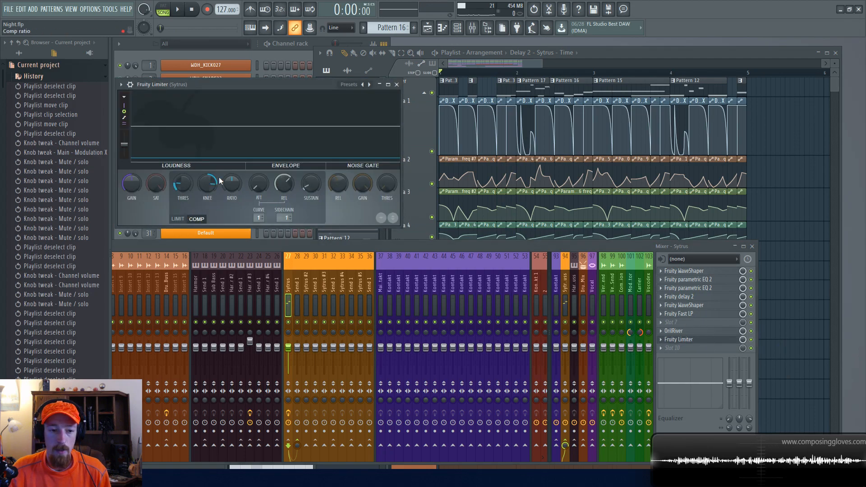
left_click(396, 84)
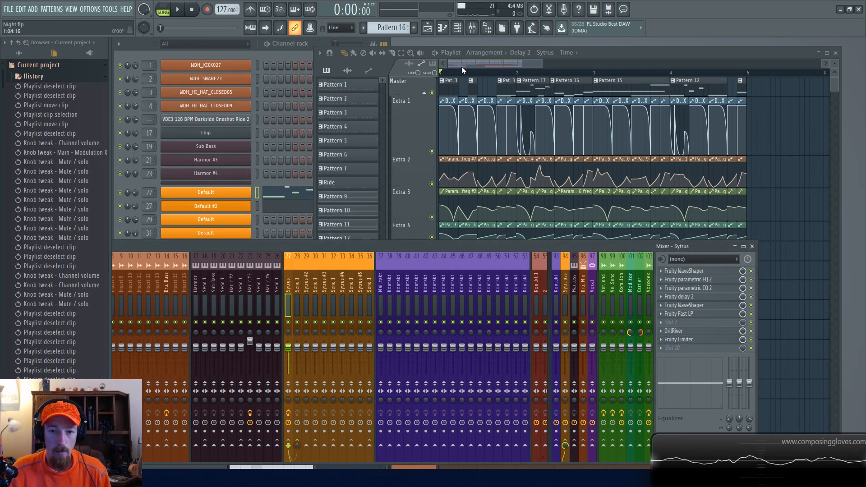
left_click(459, 66)
Audition from bar 1 and check the channel volume in the first Default Sytrus during playback, then close the synth
left_click(142, 51)
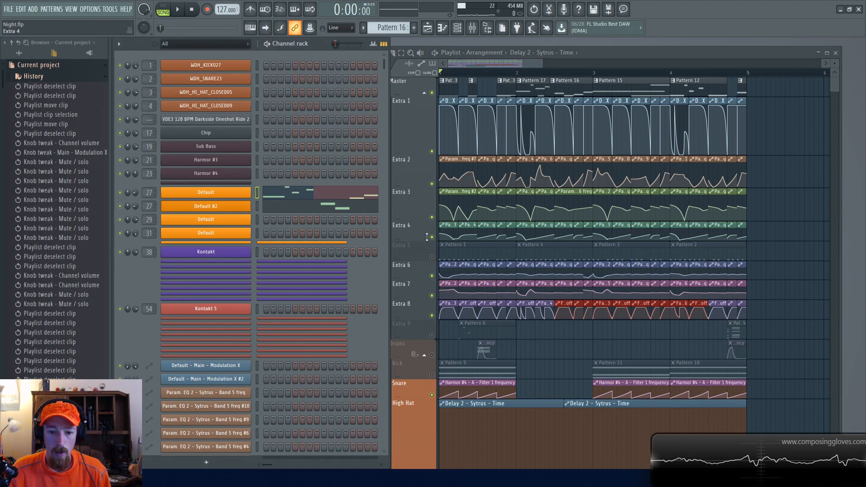
key("space")
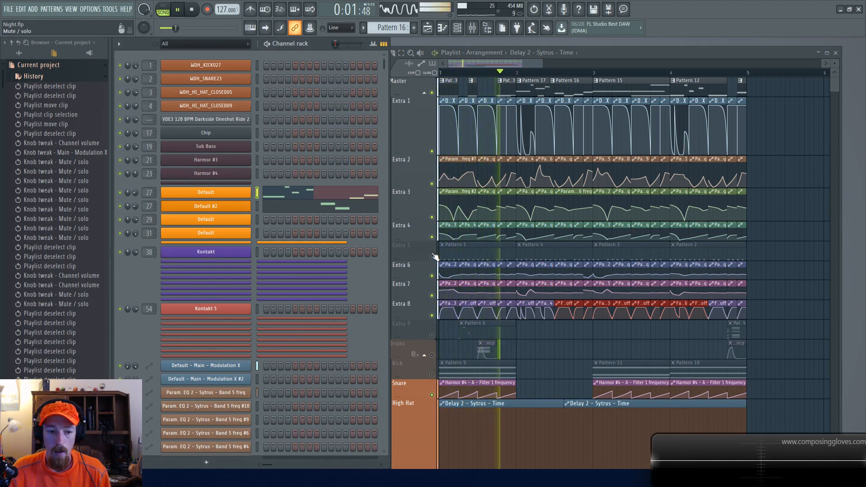
left_click(240, 196)
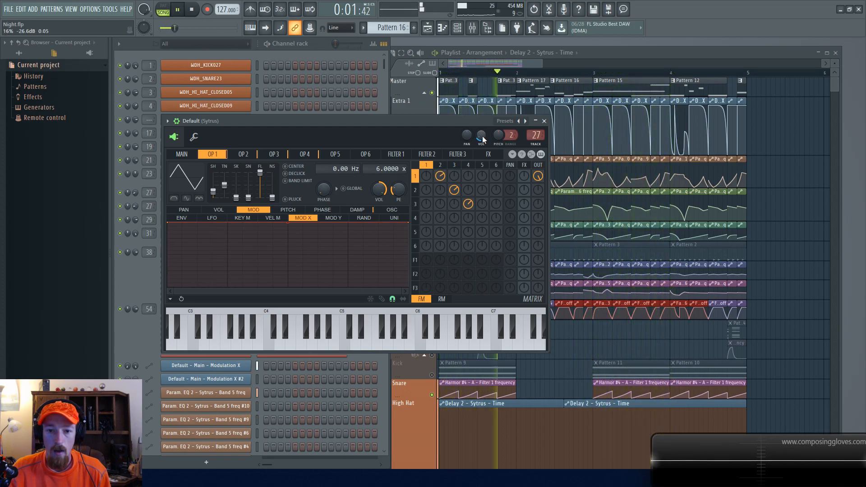
key("space")
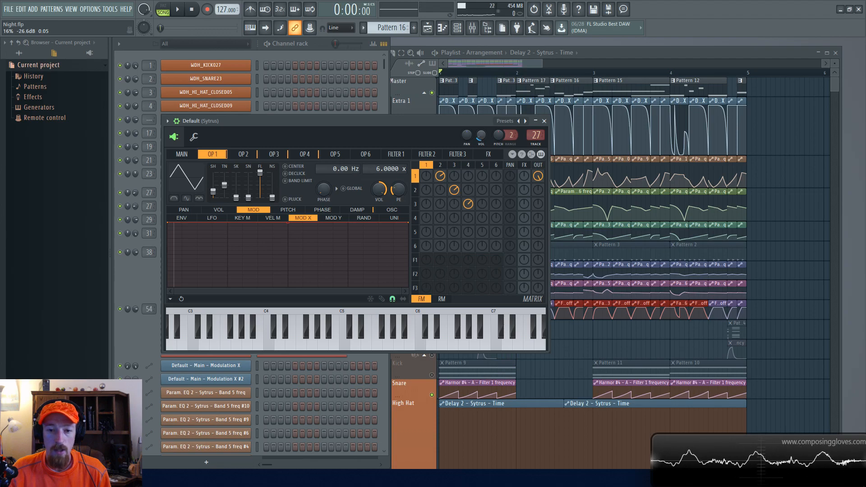
left_click(544, 120)
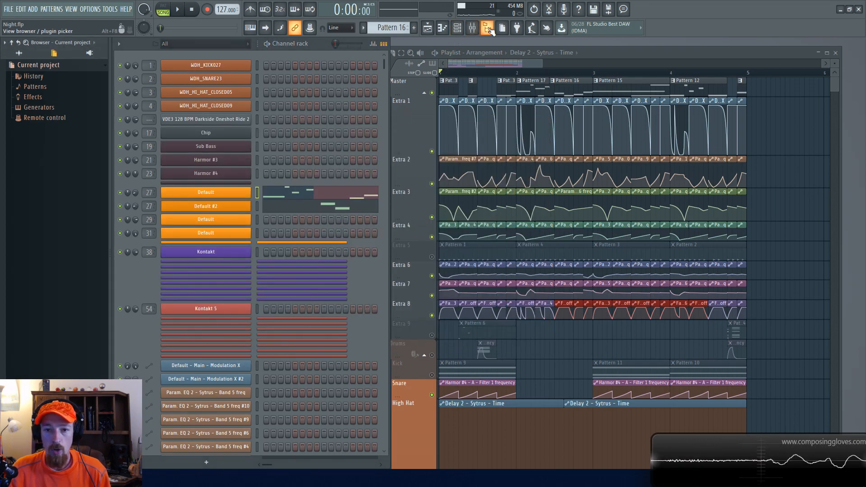
Hide the channel rack and review the Sytrus mixer track's effects: first WaveShaper, second parametric EQ 2, delay 2 and second WaveShaper
left_click(462, 30)
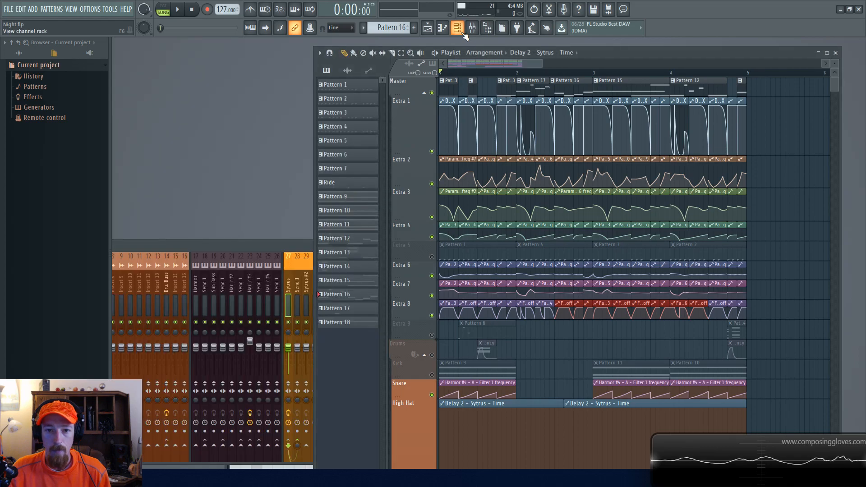
left_click(297, 248)
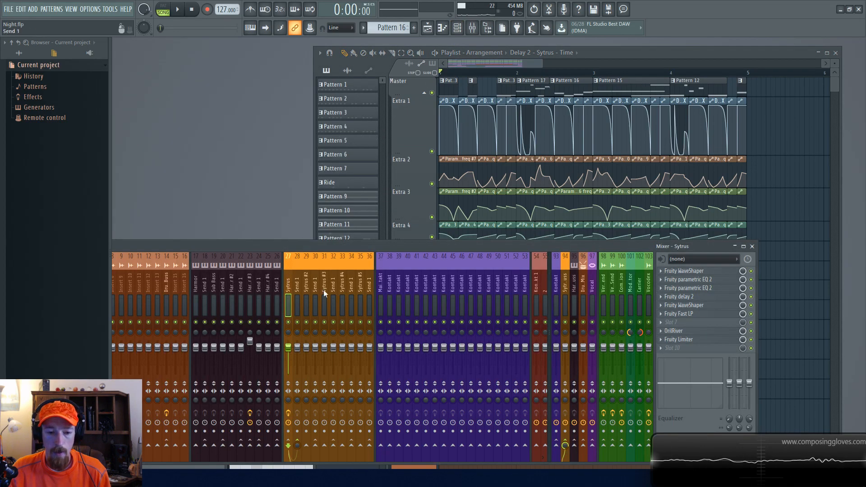
left_click(683, 270)
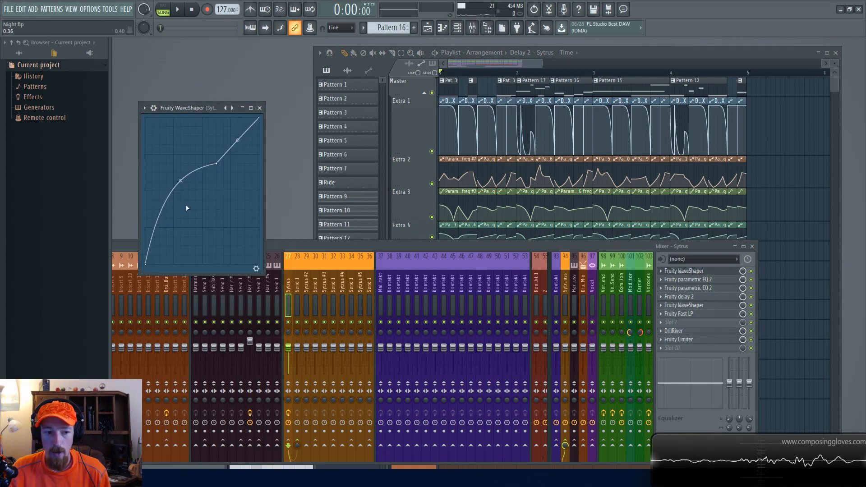
left_click(695, 289)
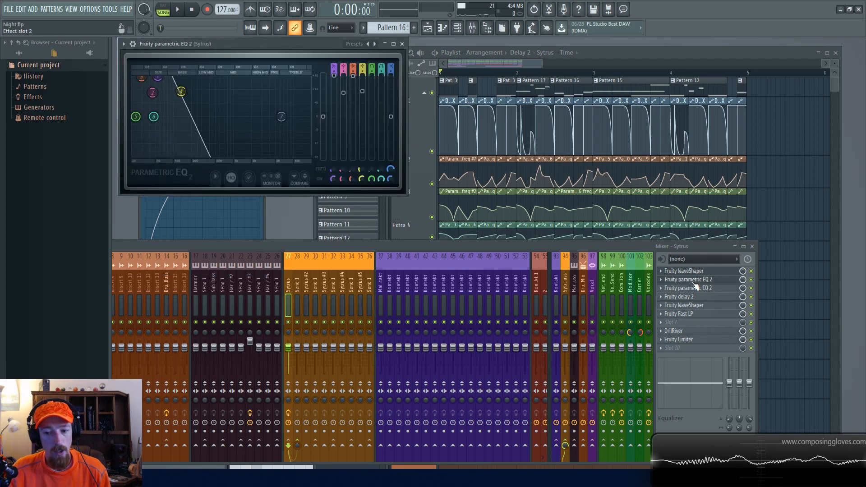
left_click(695, 298)
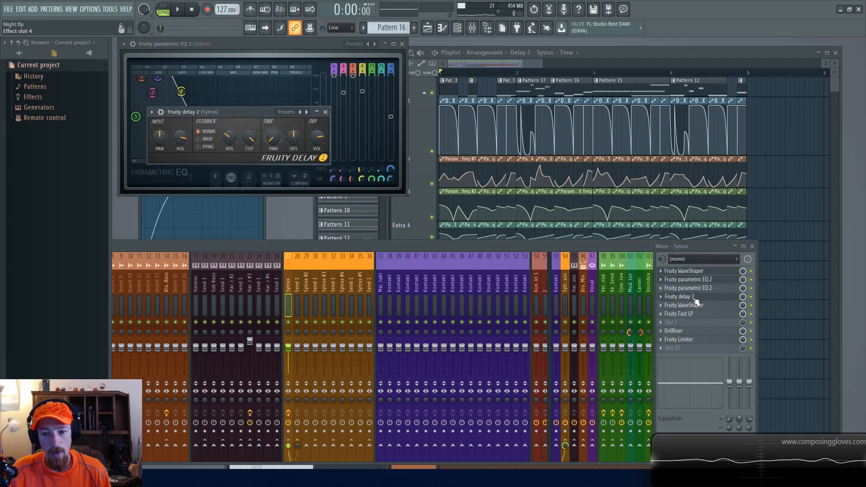
left_click(698, 306)
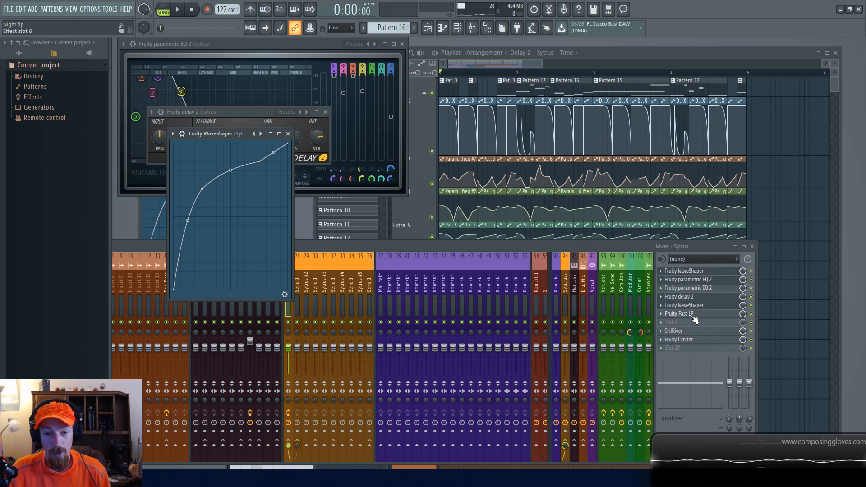
left_click(690, 296)
left_click(692, 305)
left_click(693, 288)
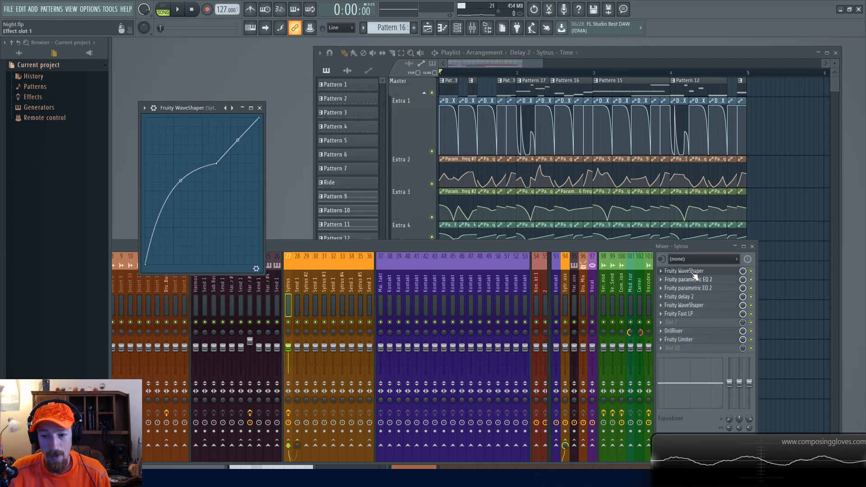
Look over the curve of the first Fruity WaveShaper on the Sytrus mixer track and close it
left_click(693, 273)
left_click(692, 271)
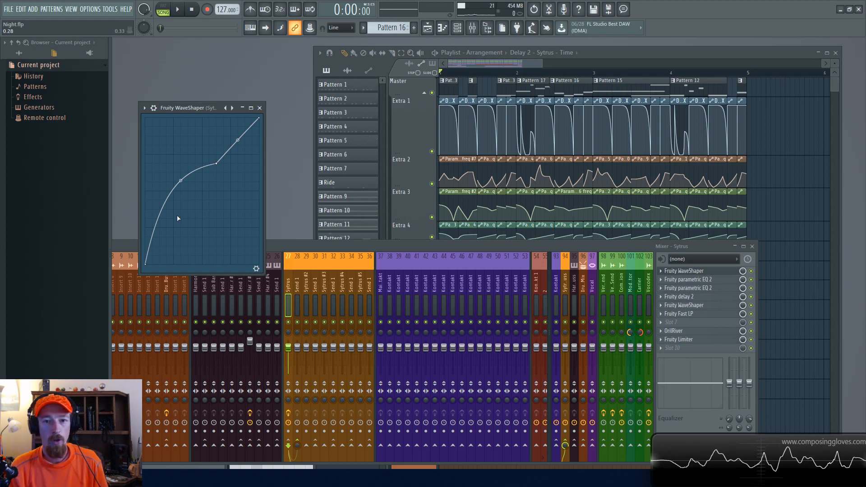
left_click(260, 108)
Show the channel rack, check the Default #2 and first Default Sytrus channels, and close the synth window
key("F6")
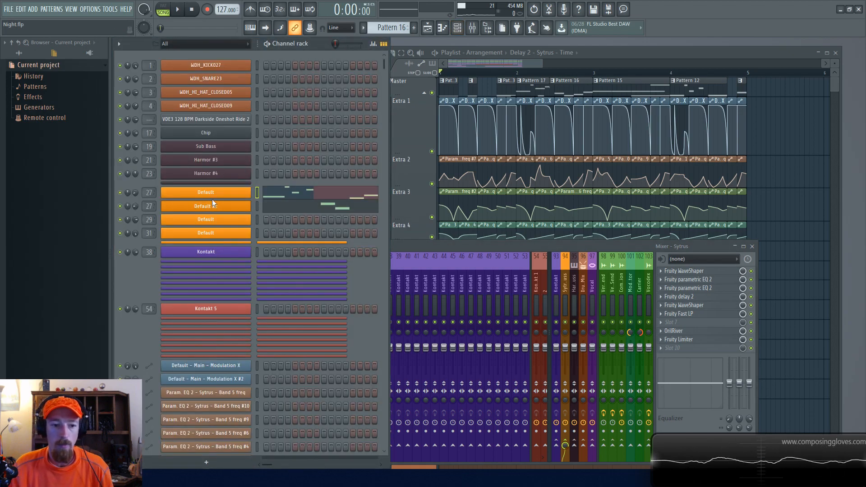
left_click(226, 207)
left_click(225, 209)
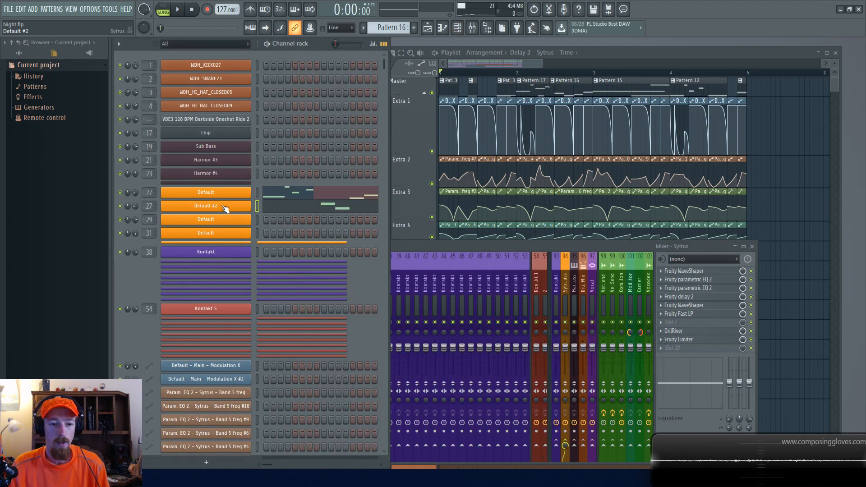
left_click(230, 194)
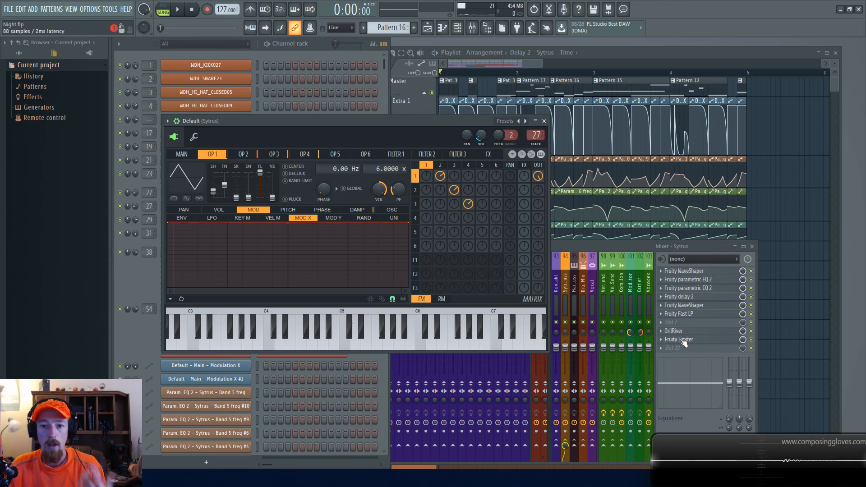
left_click(544, 121)
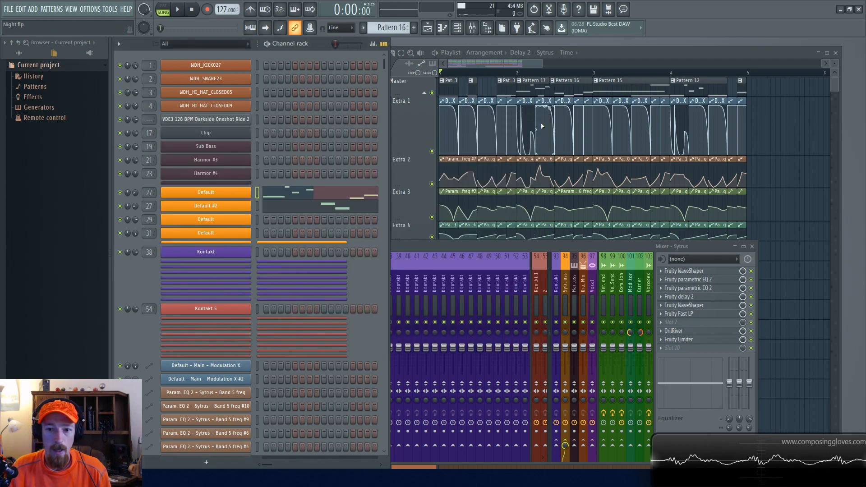
Bring the playlist to the front, play it briefly, and unmute all muted tracks, including Extra 5, Extra 9, Drums and Kick
left_click(501, 65)
key("space")
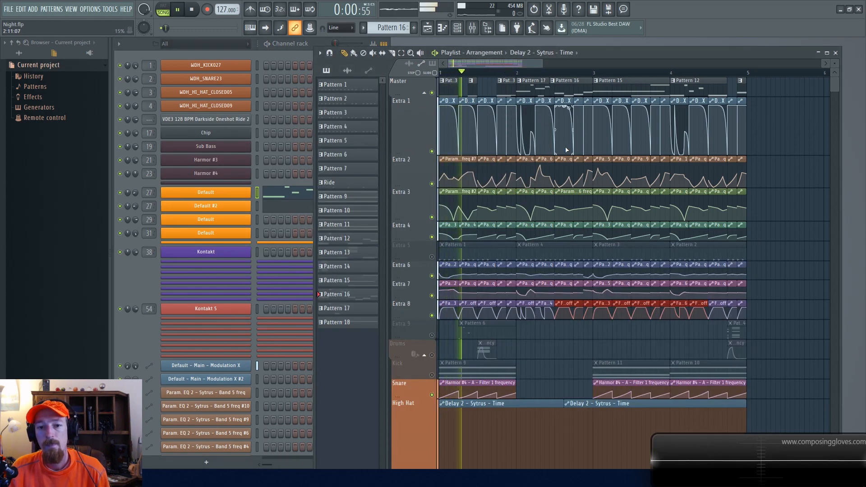
key("space")
right_click(433, 257)
right_click(432, 257)
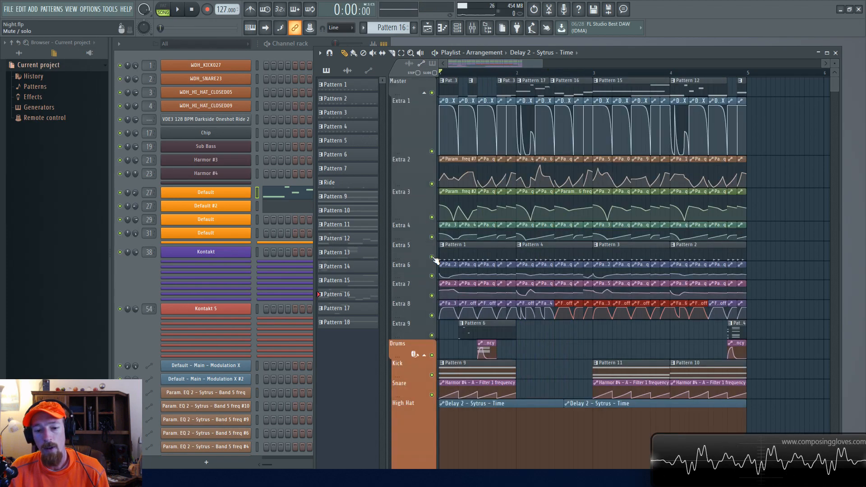
Shrink the High Hat playlist track holding the Delay 2 - Sytrus - Time automation to roughly the height of its neighbours
scroll(413, 391, "down", 5)
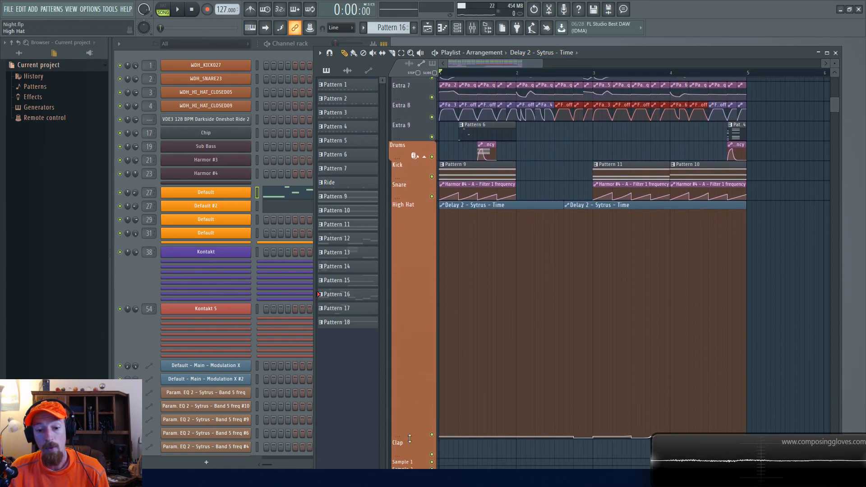
left_click_drag(411, 439, 412, 227)
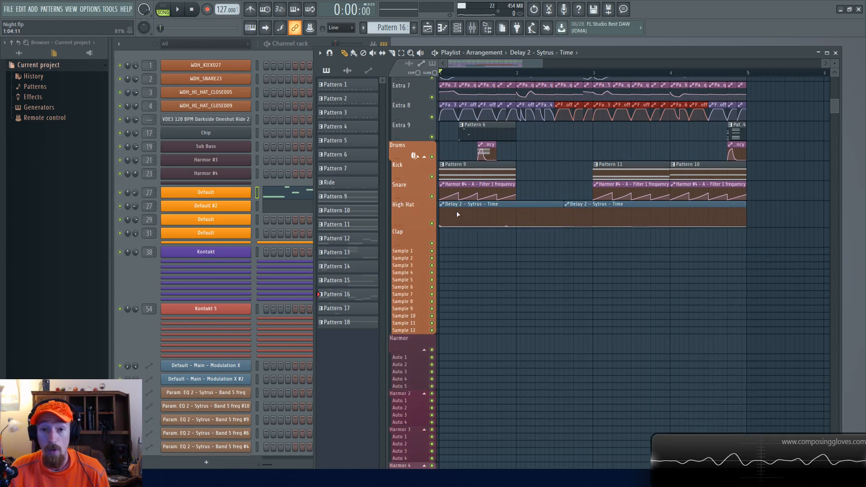
scroll(485, 211, "up", 5)
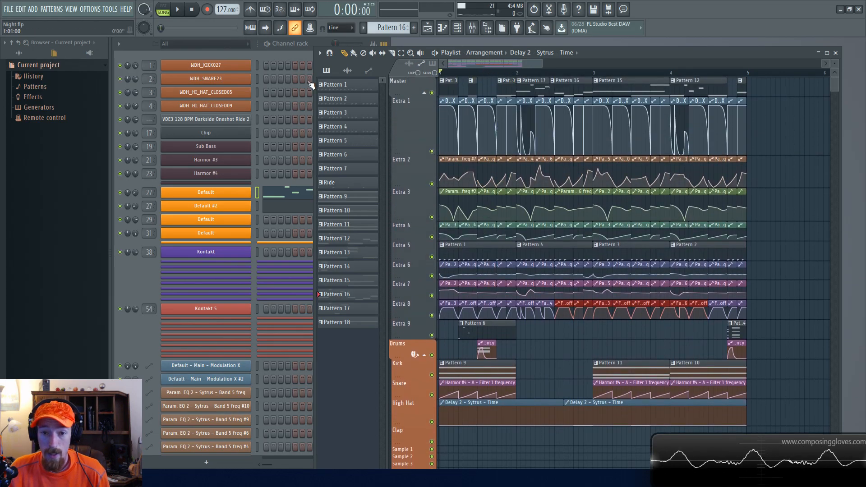
Audition the whole arrangement with all tracks active from bar 1 and stop playback
key("space")
scroll(654, 330, "down", 2)
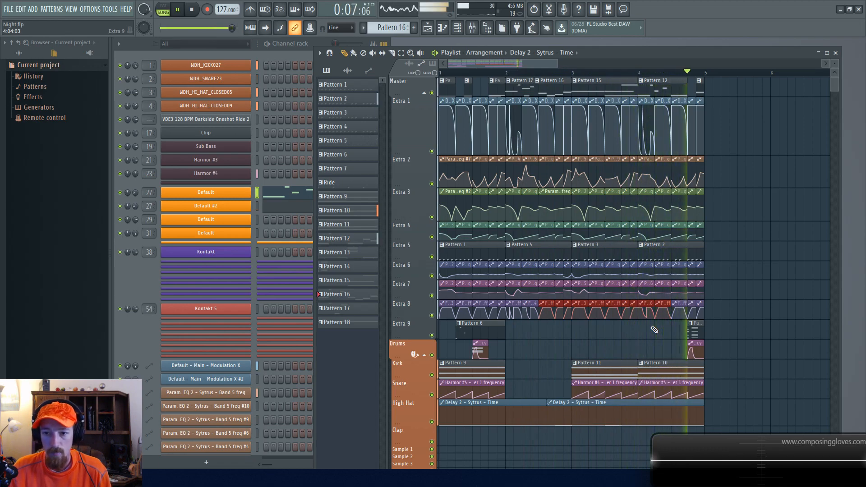
scroll(603, 352, "down", 2)
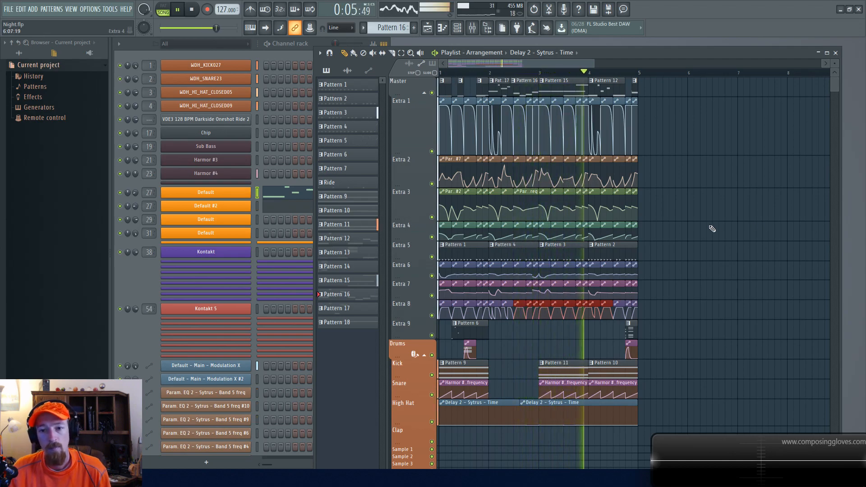
key("space")
scroll(712, 229, "down", 1)
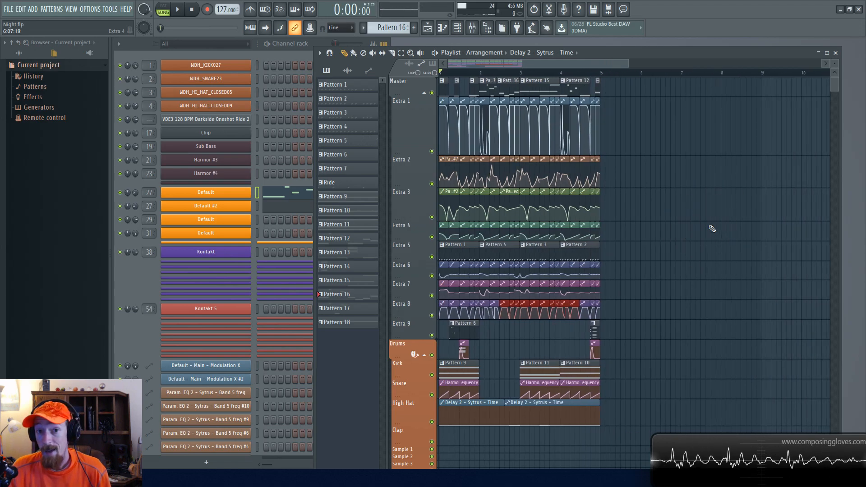